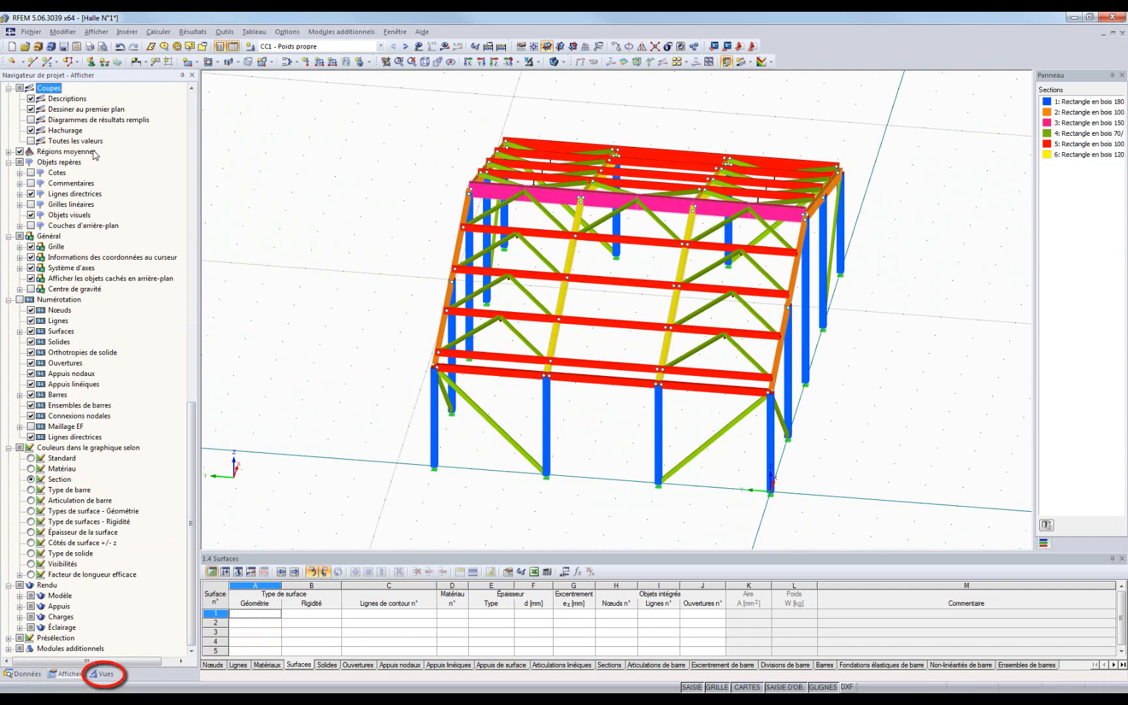
Show the user-defined views Arbalétriers, Contreventements, Pannes and Poteaux one by one, and return to the full view Vue.
{"action": "left_click", "coordinate": [99, 677]}
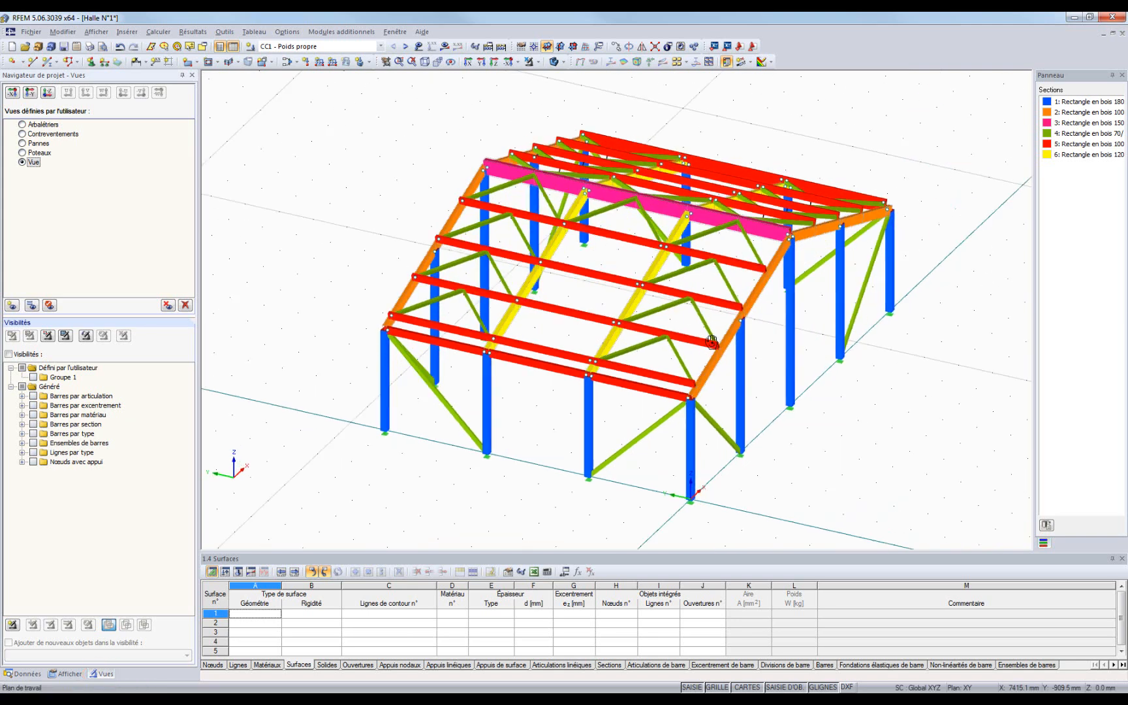
{"action": "middle_click_drag", "start_coordinate": [711, 342], "coordinate": [617, 319], "text": "ctrl"}
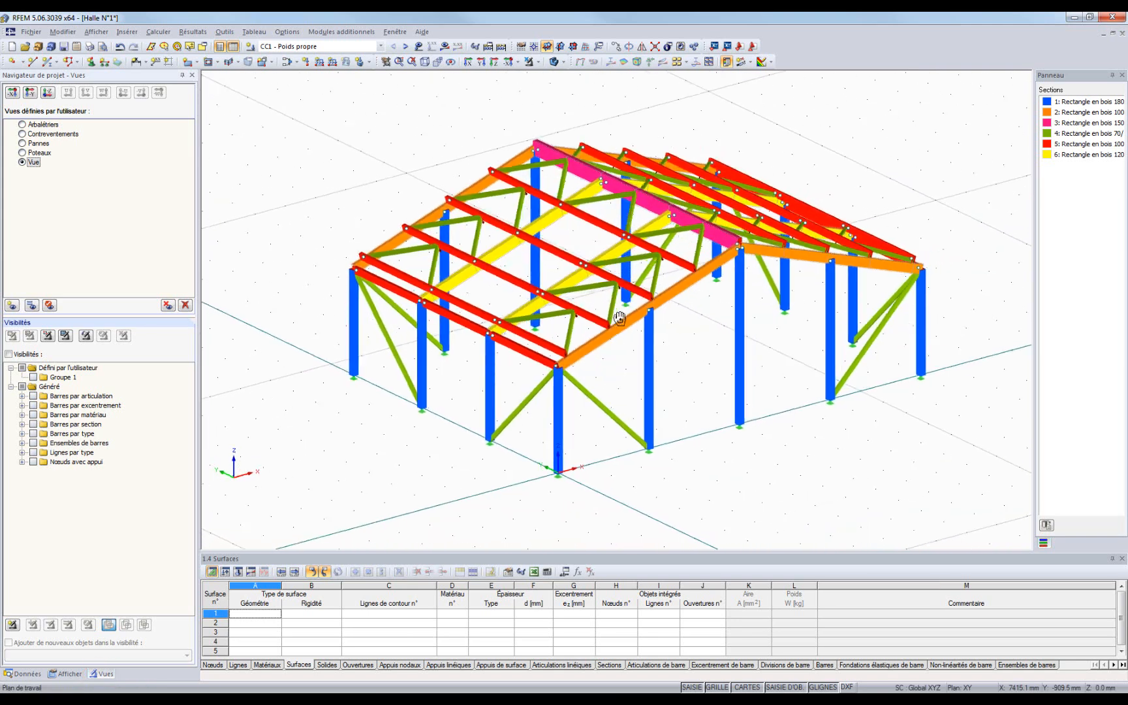
{"action": "left_click", "coordinate": [22, 125]}
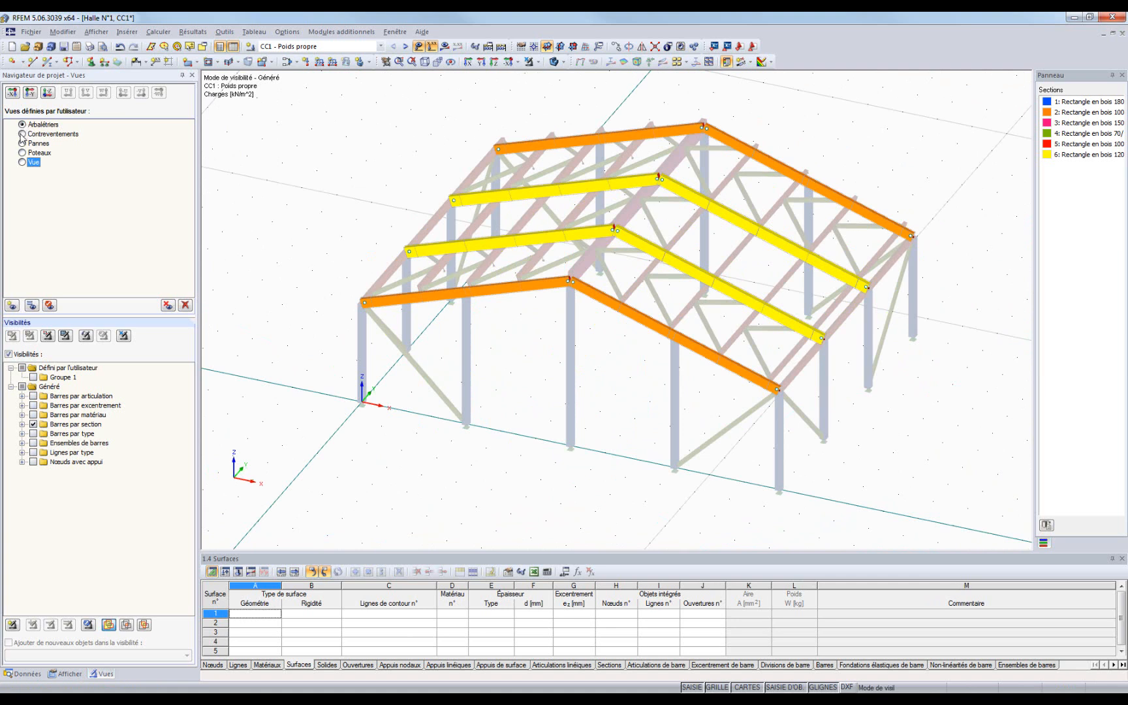
{"action": "left_click", "coordinate": [23, 135]}
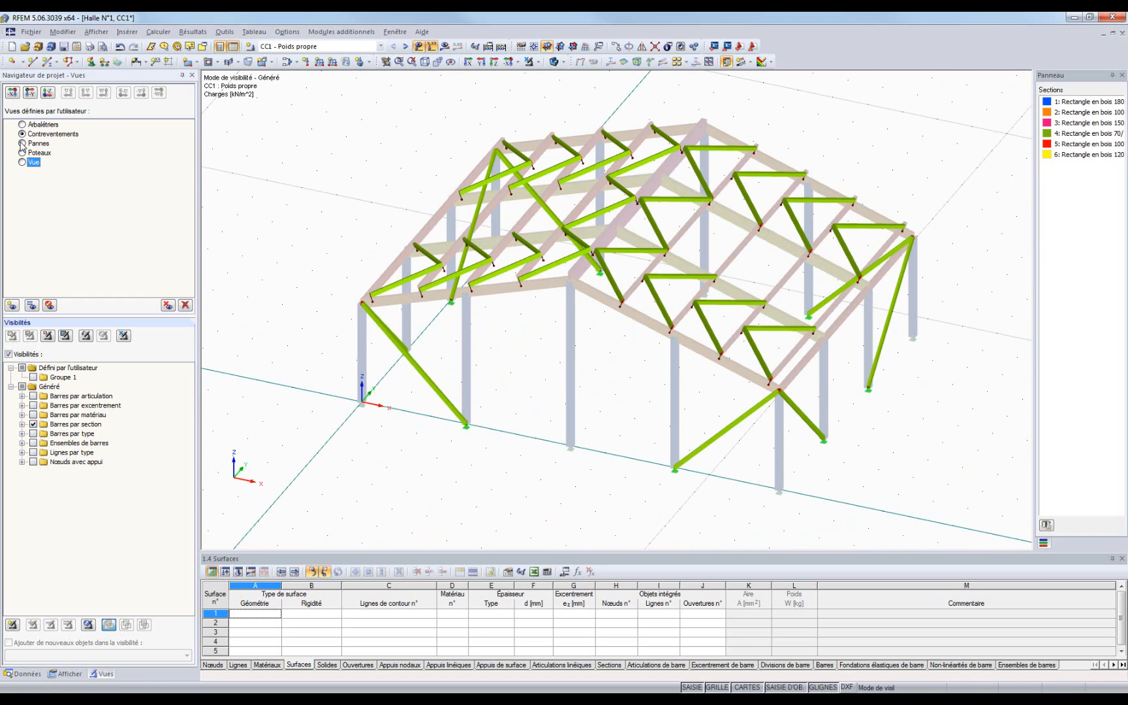
{"action": "left_click", "coordinate": [22, 143]}
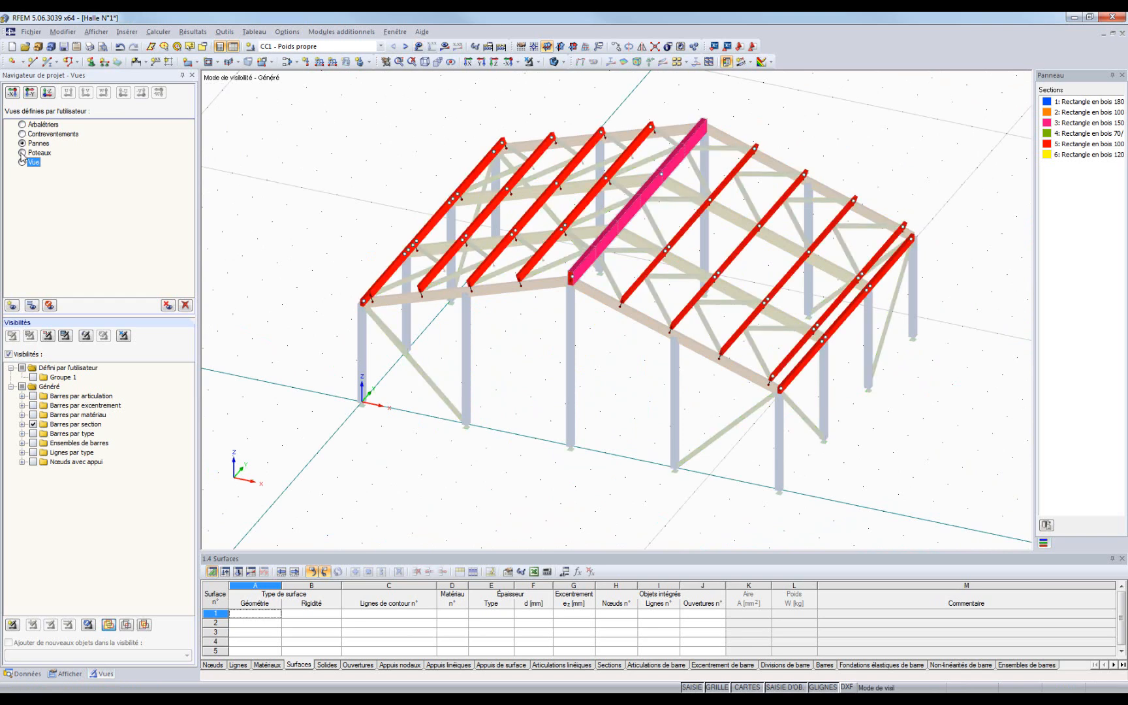
{"action": "left_click", "coordinate": [22, 153]}
{"action": "left_click", "coordinate": [22, 162]}
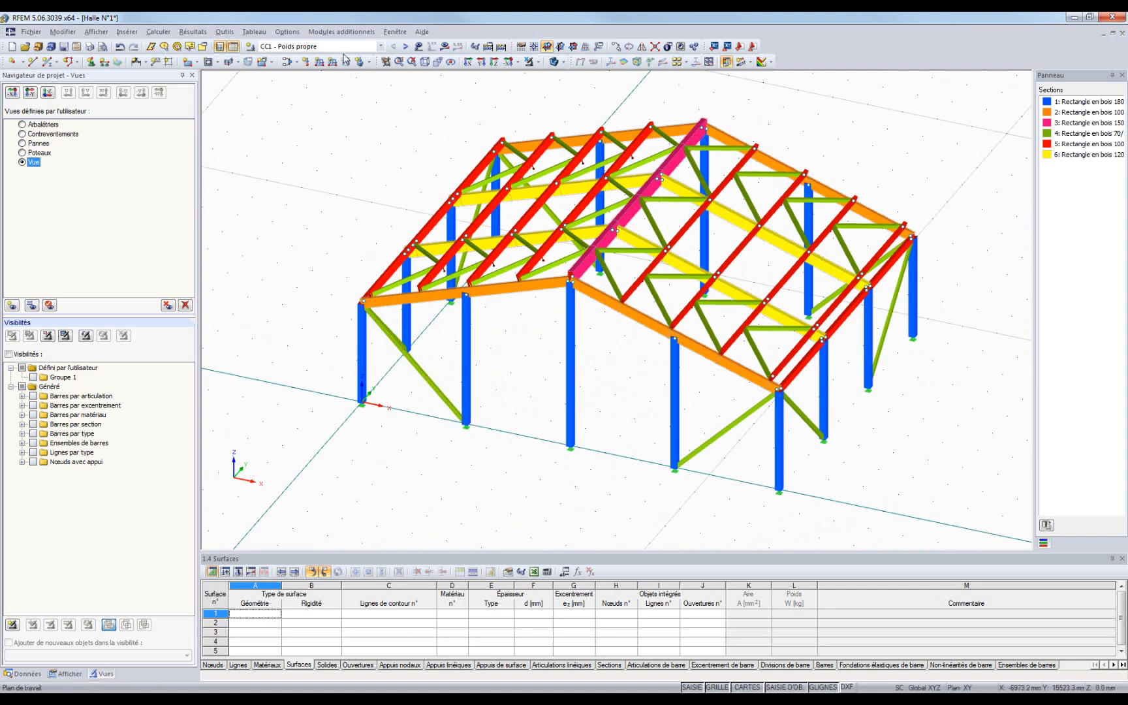
Look through the list of load cases and combinations, and display the CC1 - Poids propre loads as distributed on the individual members.
{"action": "left_click", "coordinate": [381, 46]}
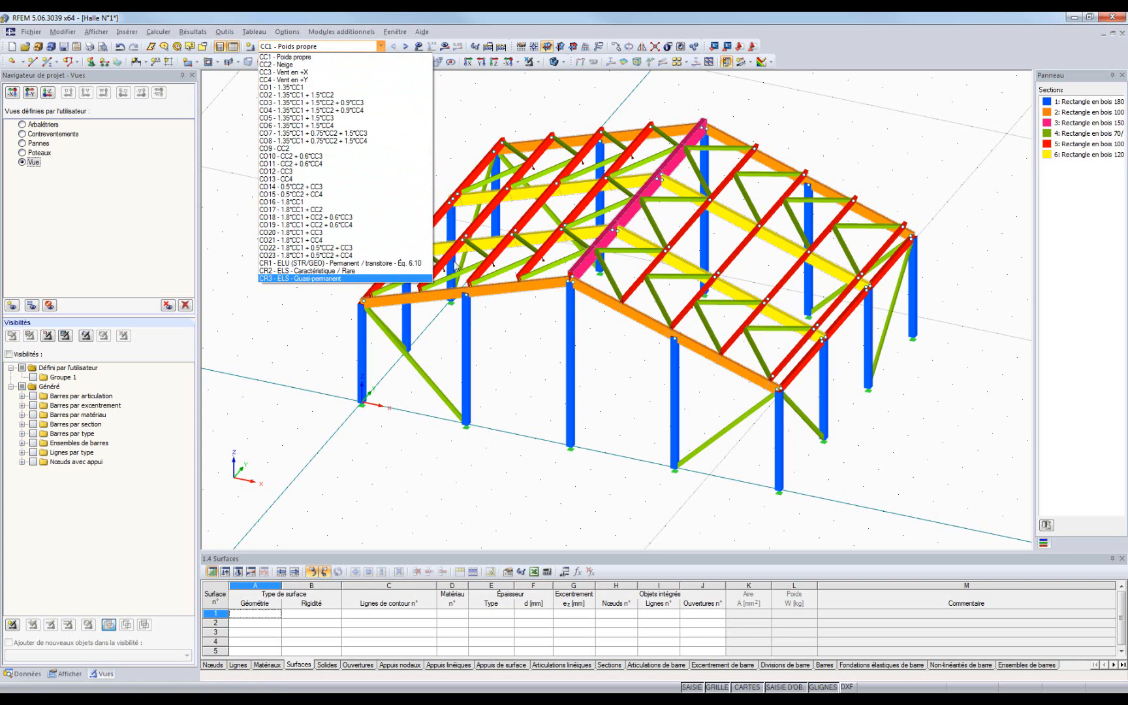
{"action": "left_click", "coordinate": [496, 96]}
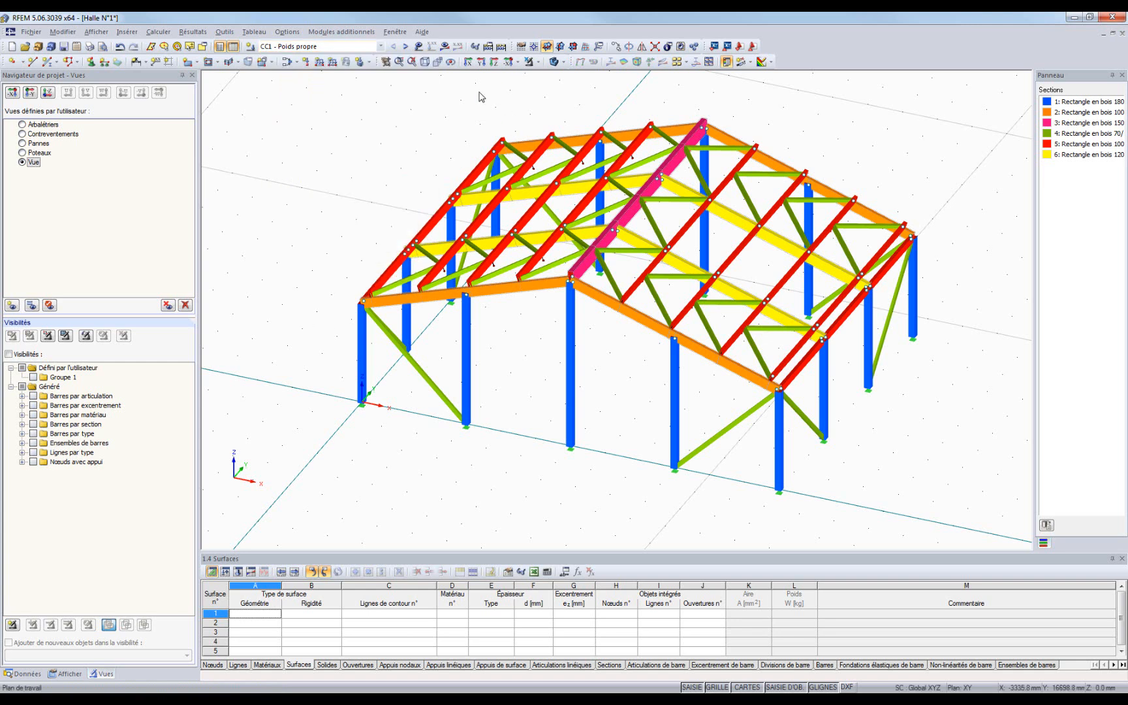
{"action": "left_click", "coordinate": [418, 47]}
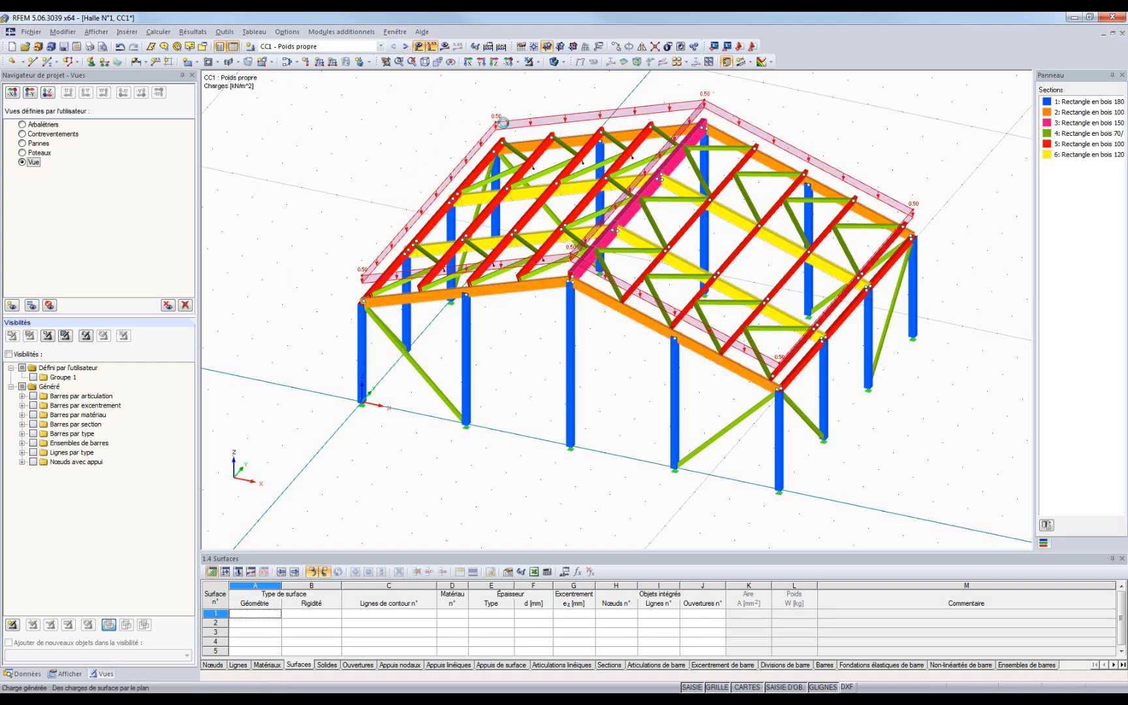
{"action": "right_click", "coordinate": [502, 123]}
{"action": "left_click", "coordinate": [524, 160]}
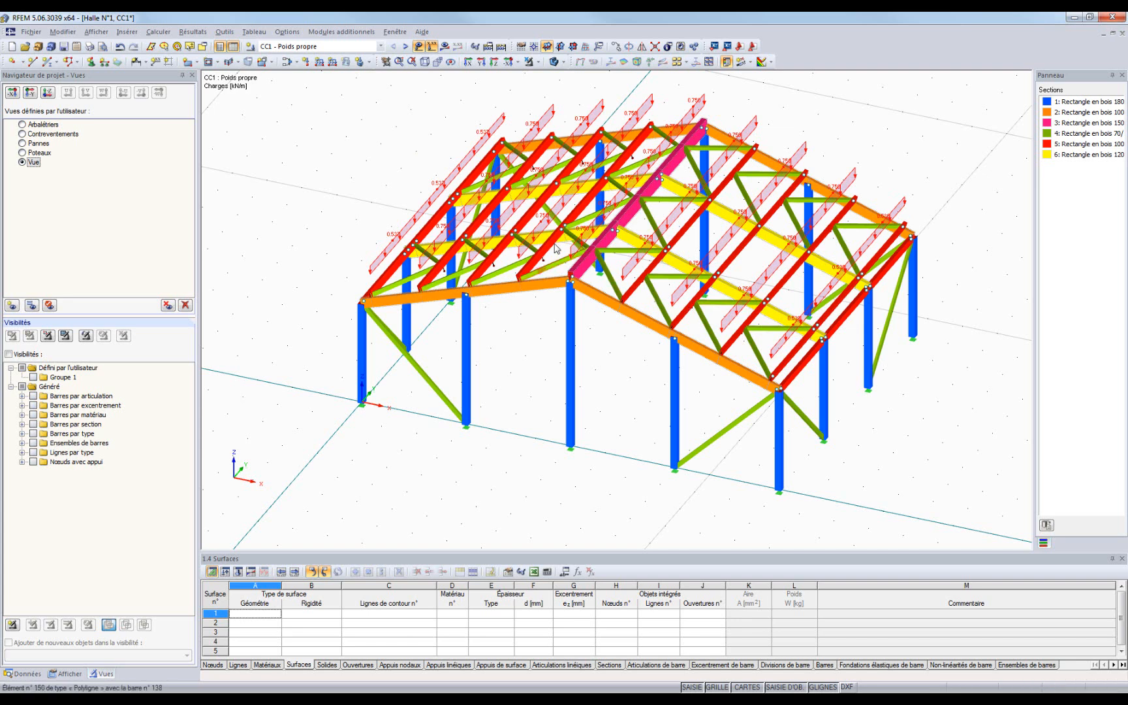
View the loads of CC2 - Neige, CC3 - Vent en +X and CC4 - Vent en +Y in turn, and hide the load display.
{"action": "left_click", "coordinate": [406, 47]}
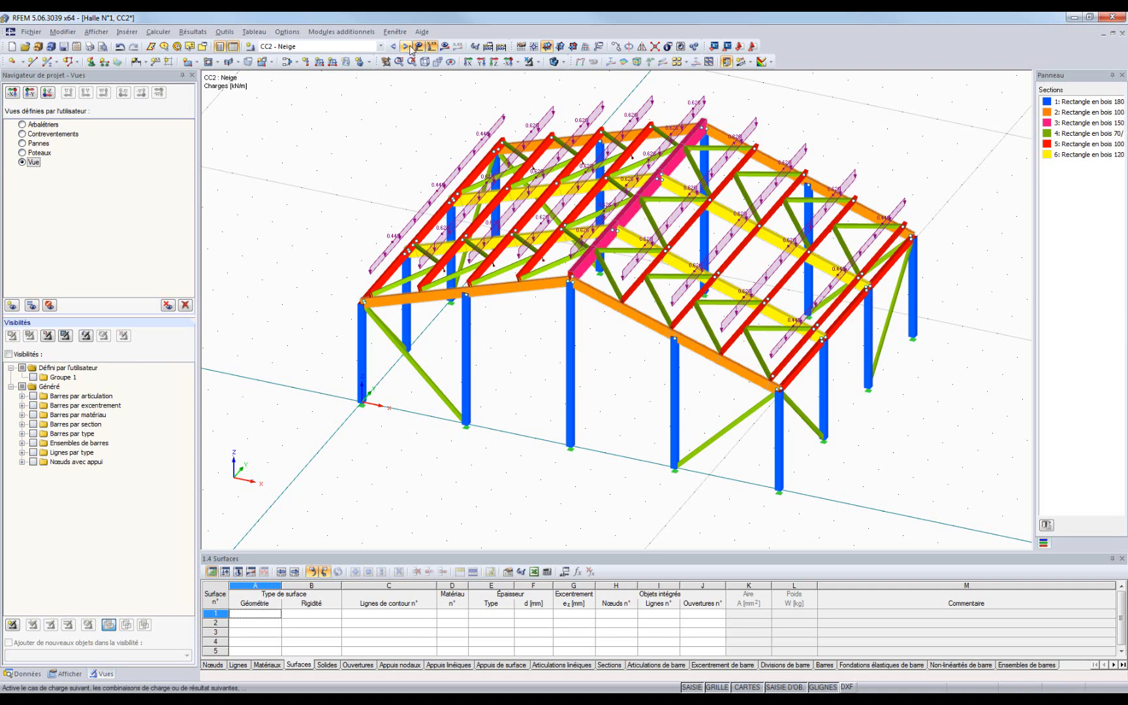
{"action": "left_click", "coordinate": [406, 47]}
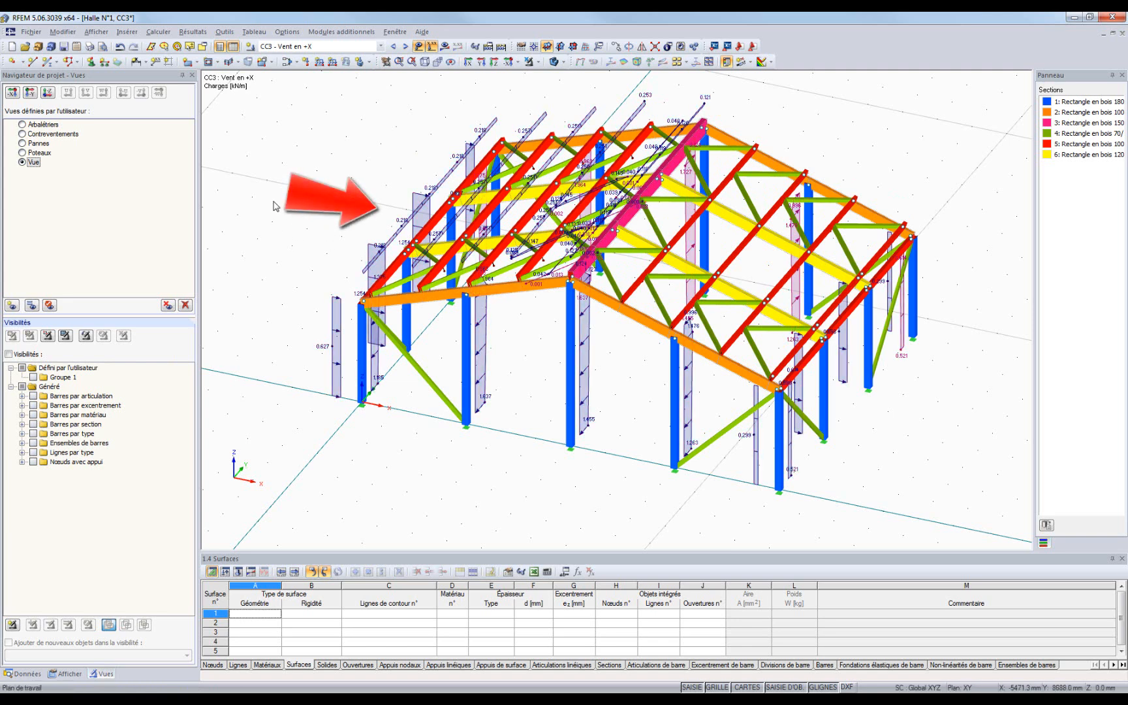
{"action": "left_click", "coordinate": [405, 46]}
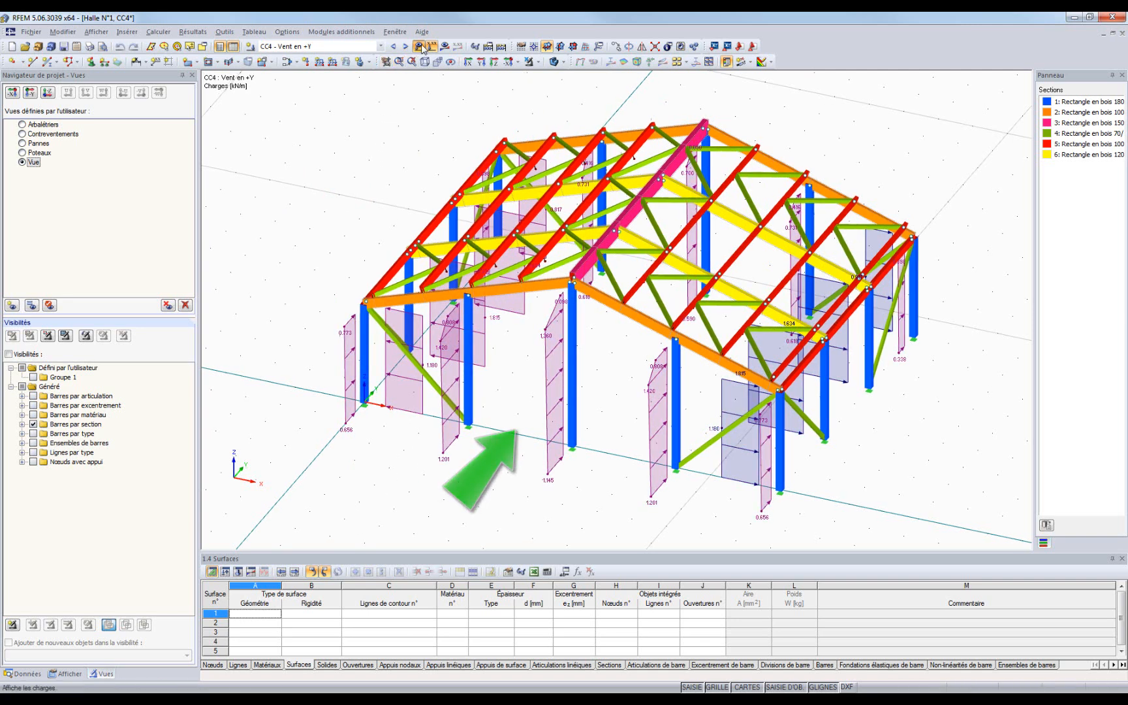
{"action": "left_click", "coordinate": [420, 46]}
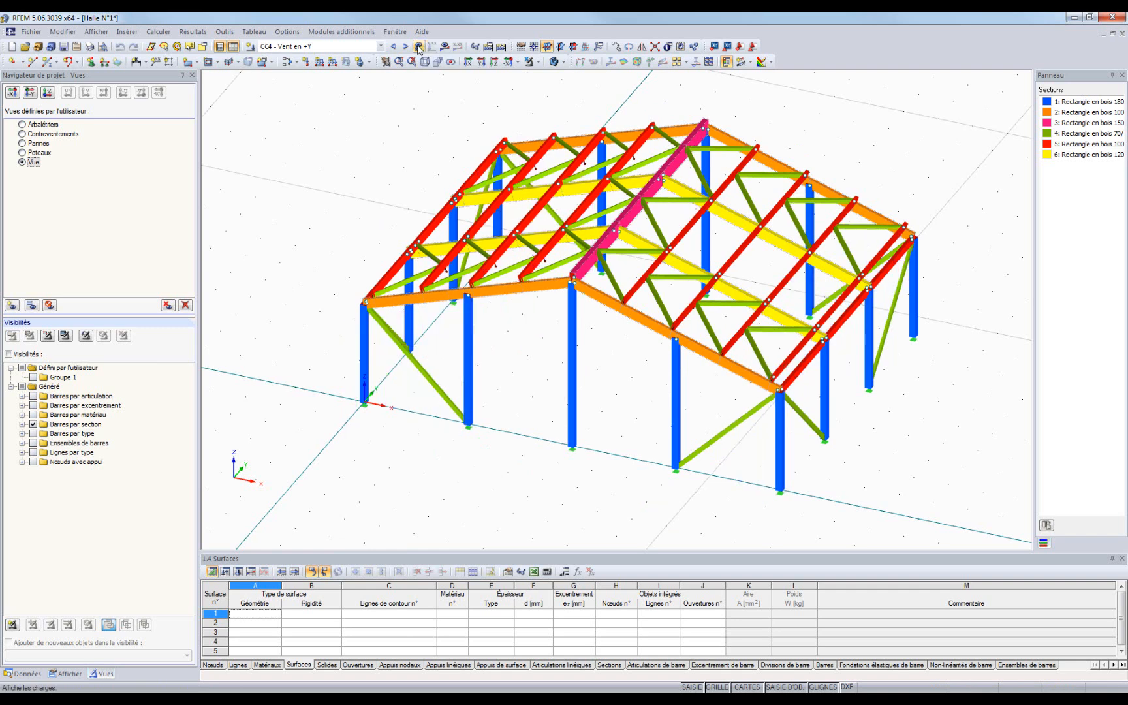
Locate RF-TIMBER Pro among the favourite add-on modules and open this timber design module.
{"action": "left_click", "coordinate": [18, 674]}
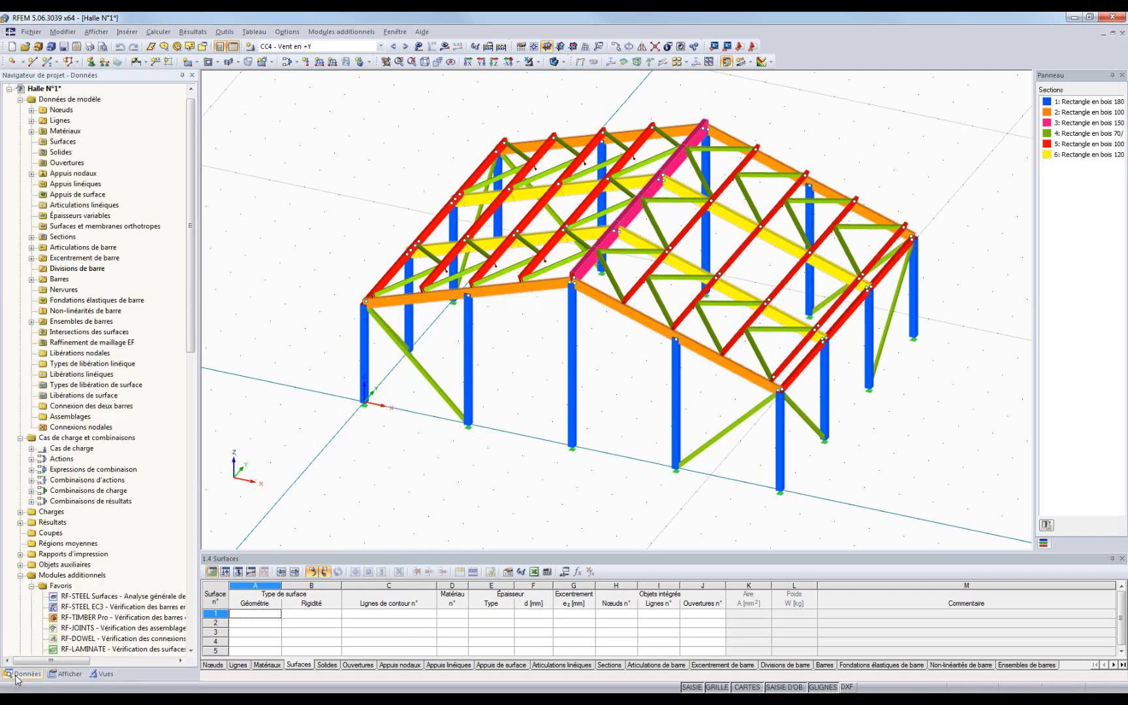
{"action": "left_click", "coordinate": [99, 617]}
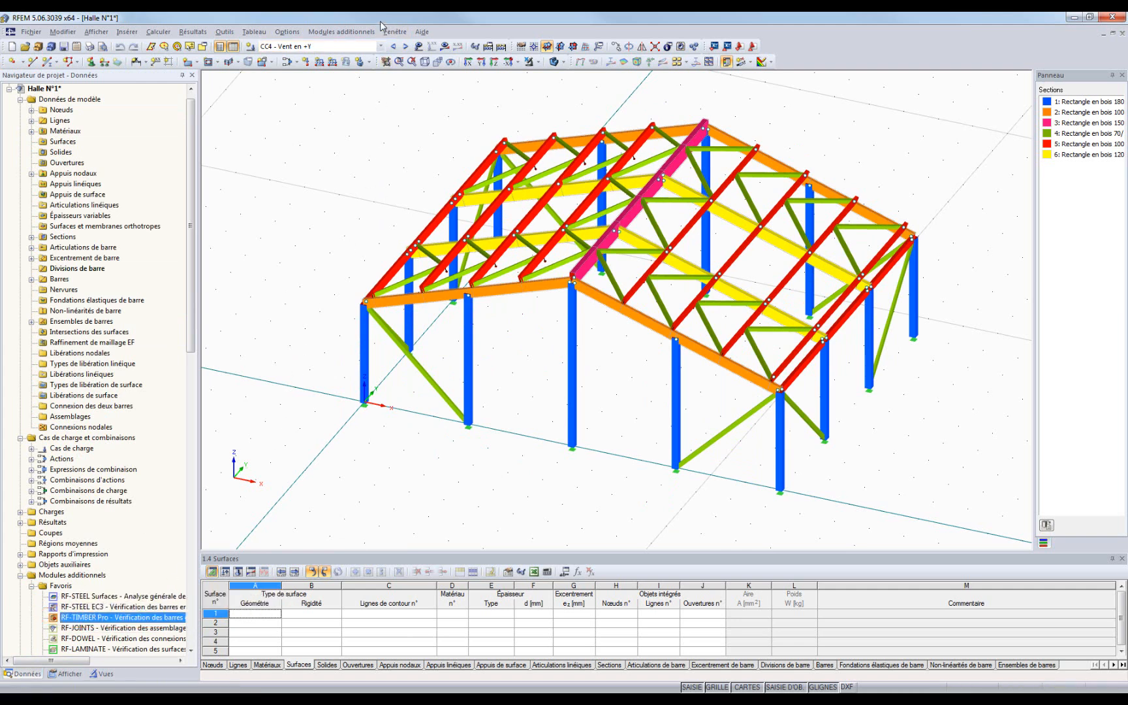
{"action": "left_click", "coordinate": [342, 31]}
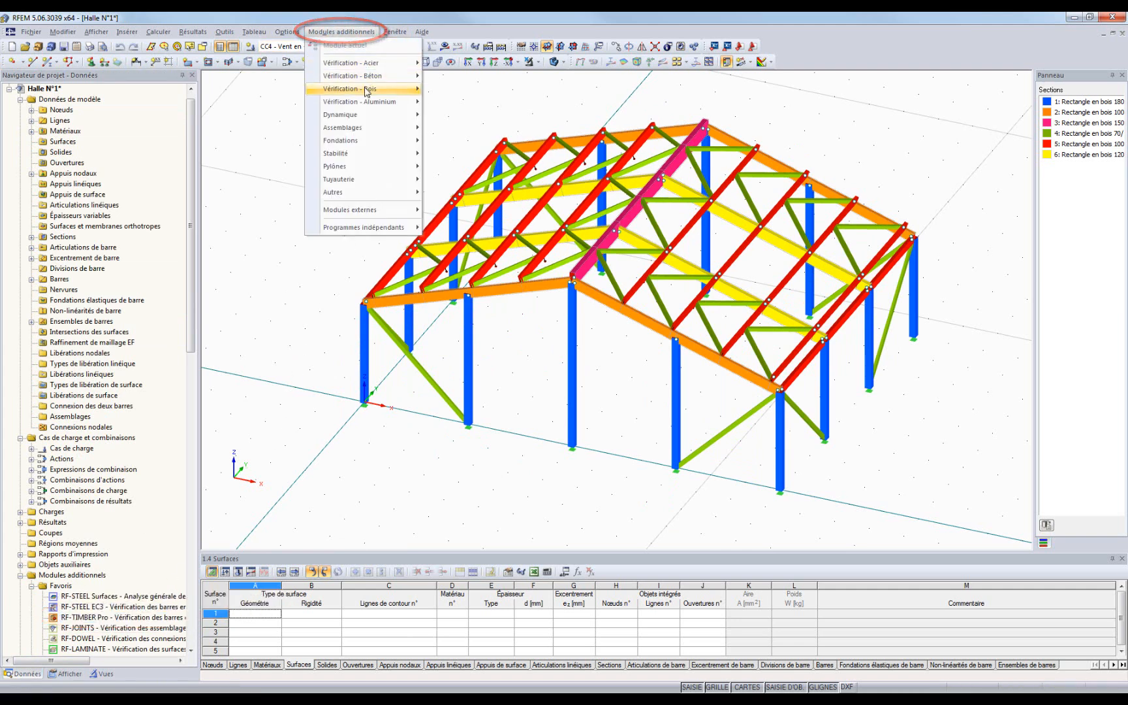
{"action": "mouse_move", "coordinate": [366, 92]}
{"action": "left_click", "coordinate": [463, 105]}
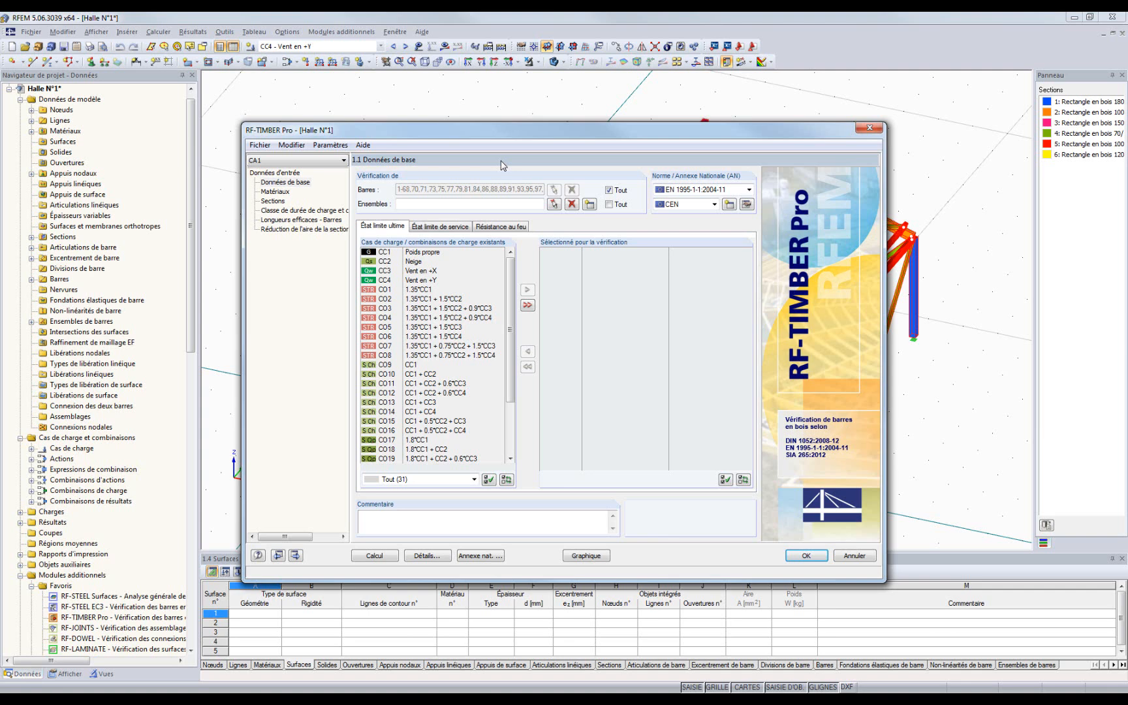
Set the design standard to EN 1995-1-1:2004-11 with the French national annex NF.
{"action": "left_click", "coordinate": [698, 190]}
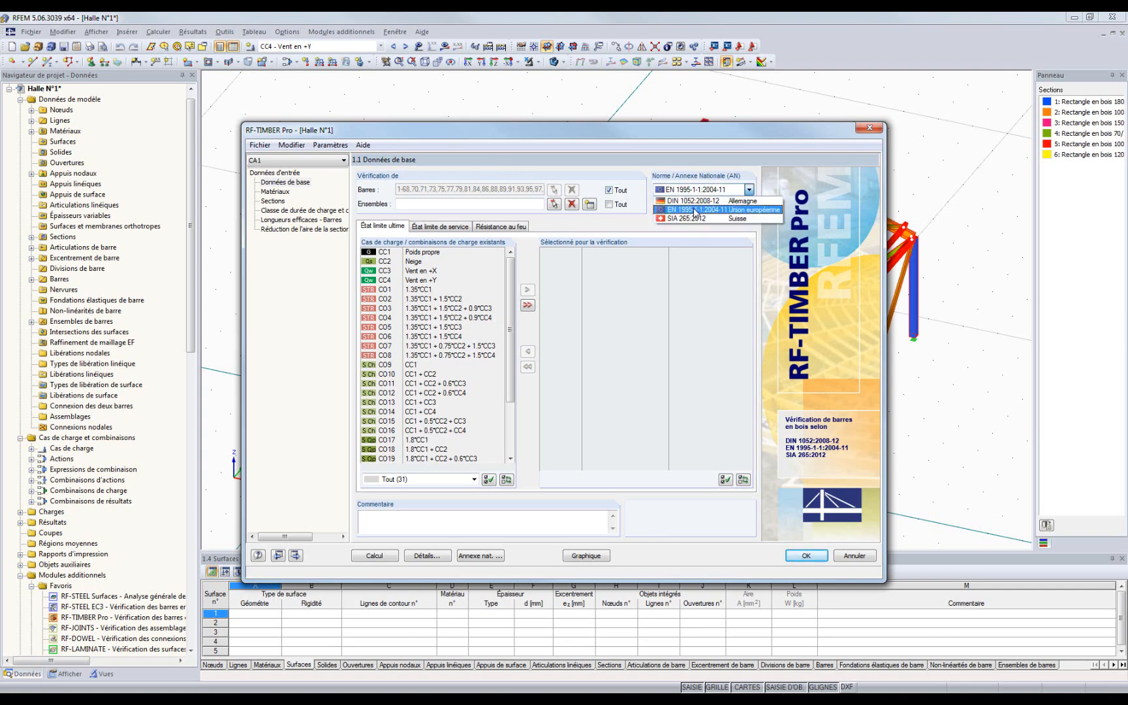
{"action": "left_click", "coordinate": [696, 209]}
{"action": "left_click", "coordinate": [694, 204]}
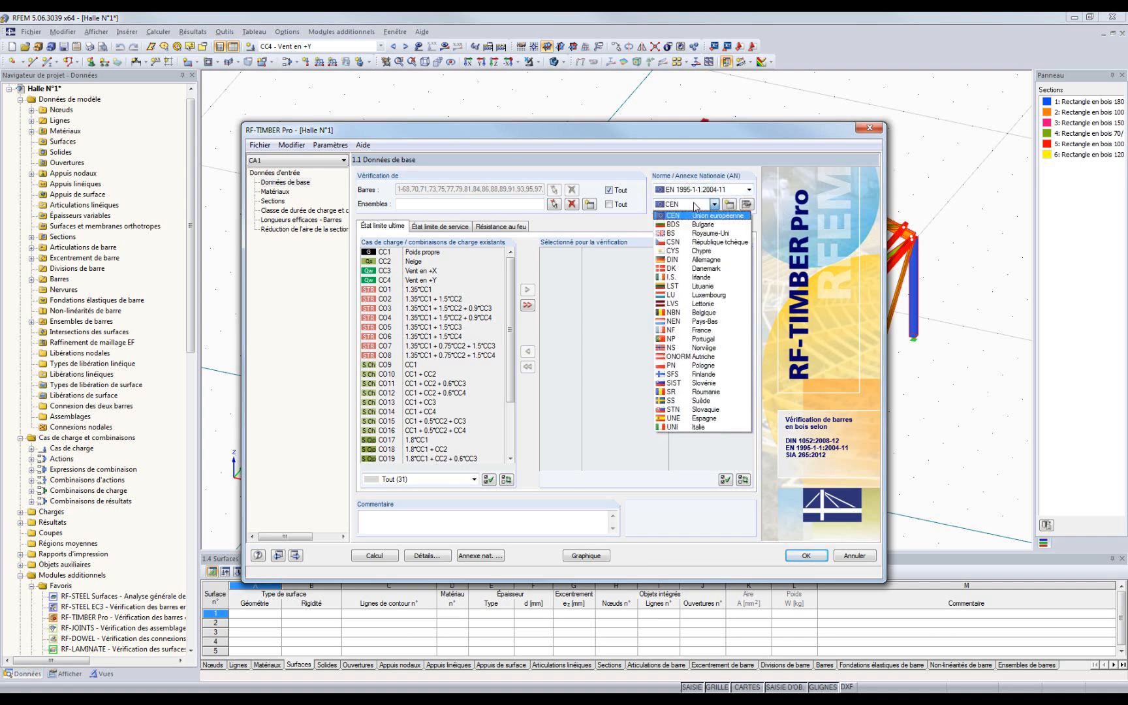
{"action": "left_click", "coordinate": [691, 331]}
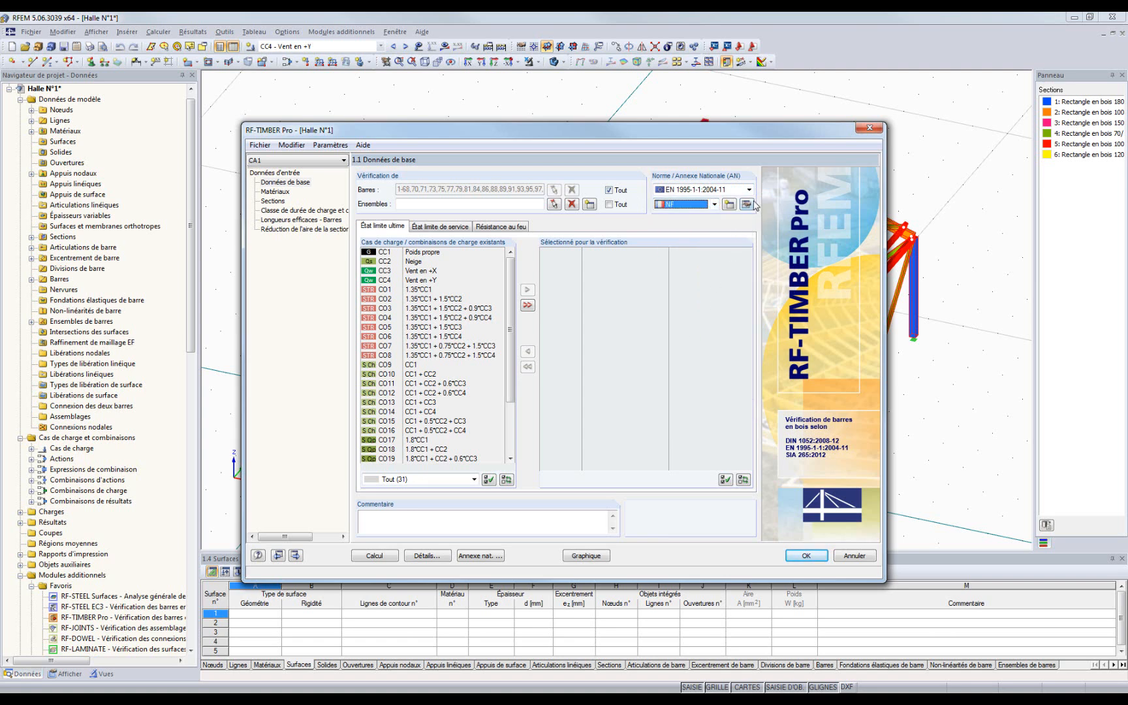
Examine the NF national annex parameters: material factors, other parameters, deformation limits, fire factors and the standards used.
{"action": "left_click", "coordinate": [750, 204]}
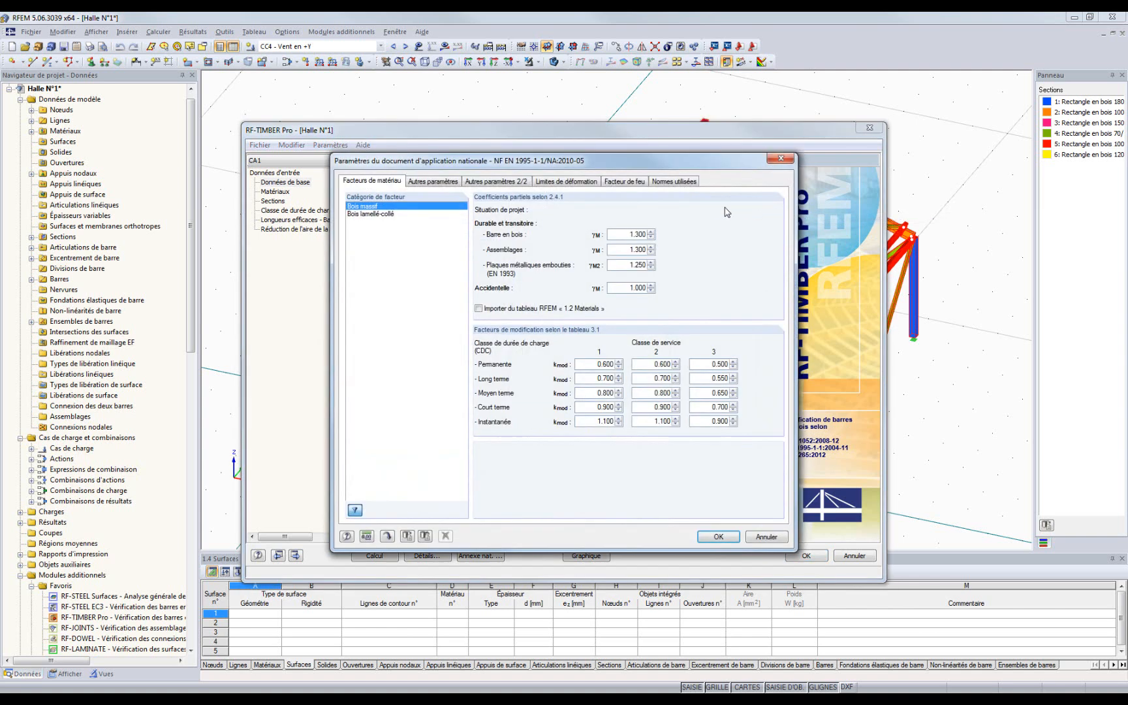
{"action": "left_click", "coordinate": [434, 183]}
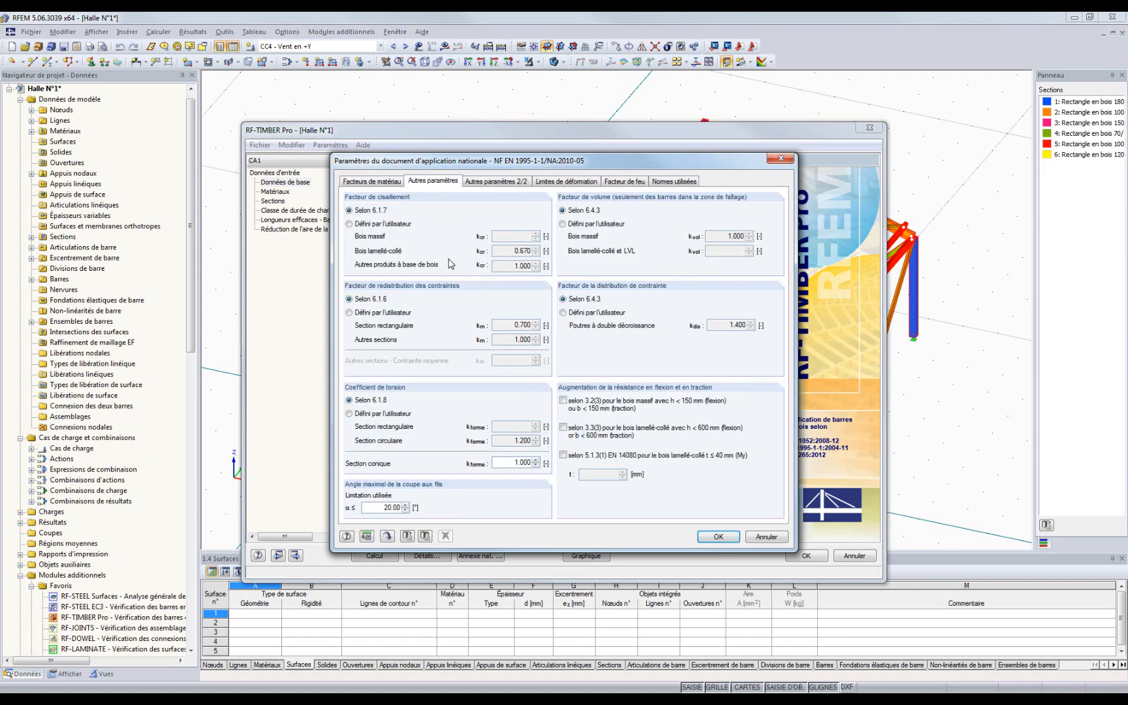
{"action": "left_click", "coordinate": [485, 186]}
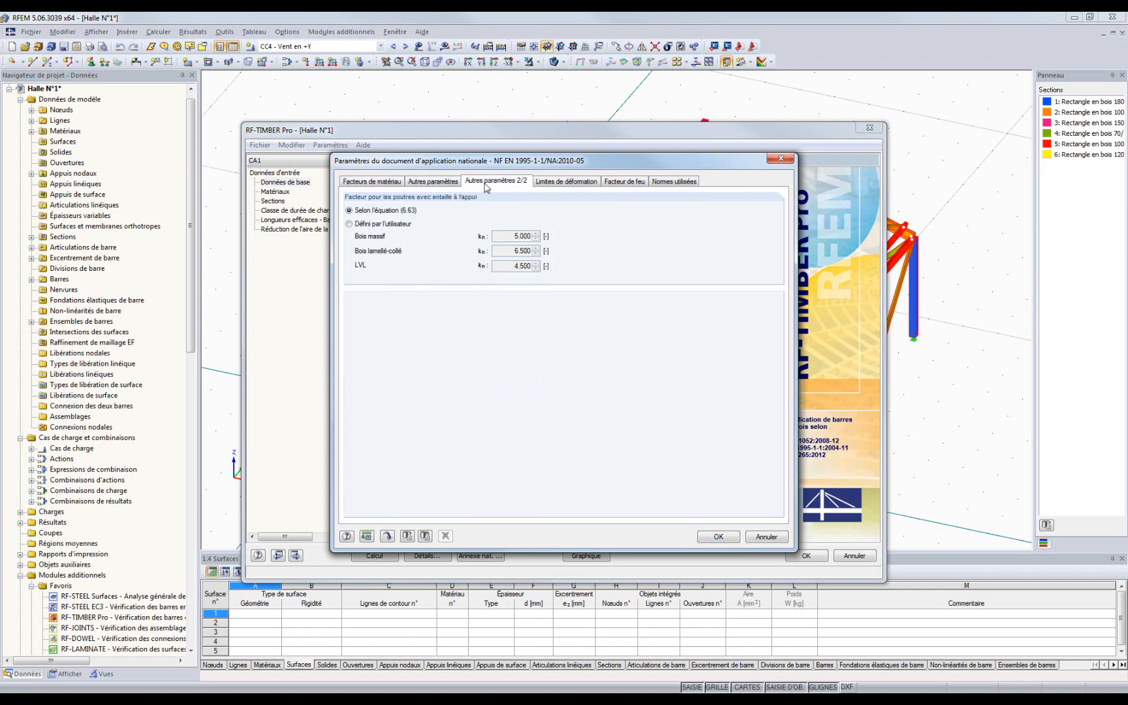
{"action": "left_click", "coordinate": [582, 182]}
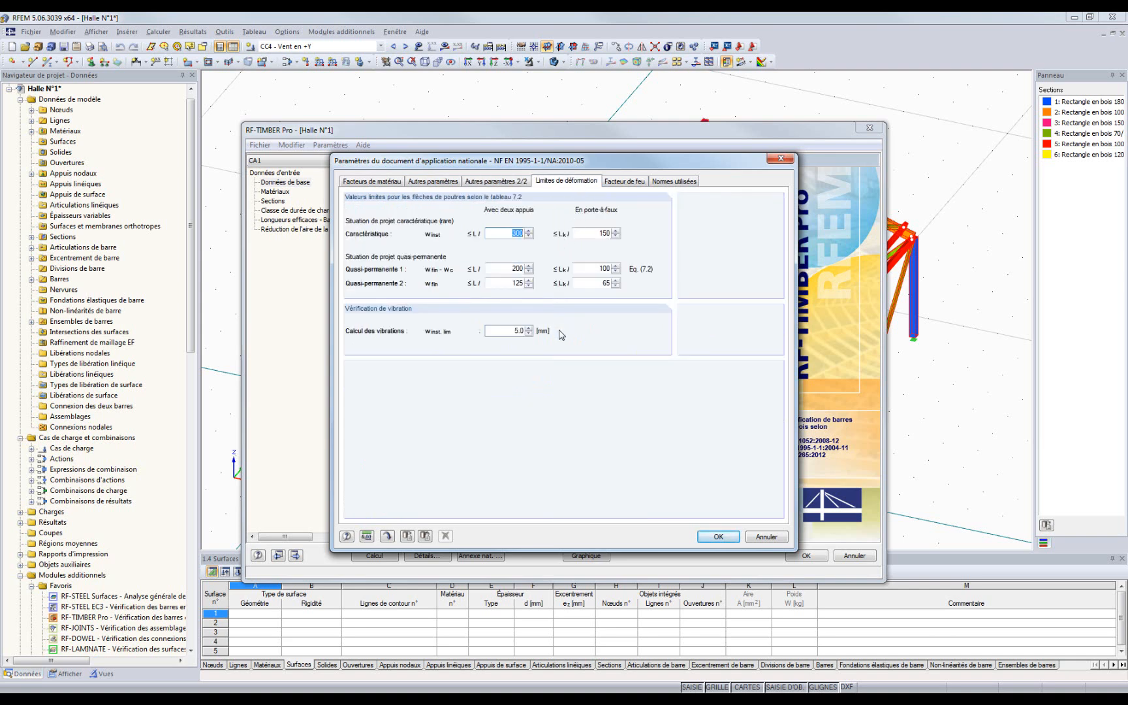
{"action": "left_click", "coordinate": [626, 182]}
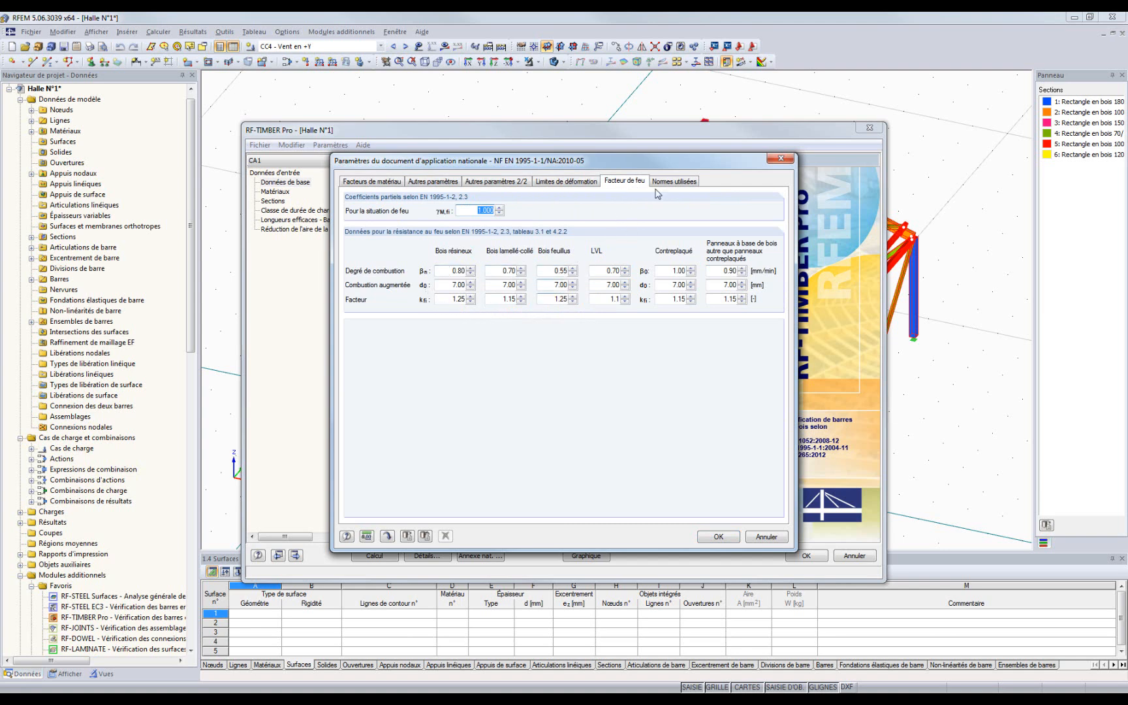
{"action": "left_click", "coordinate": [674, 183]}
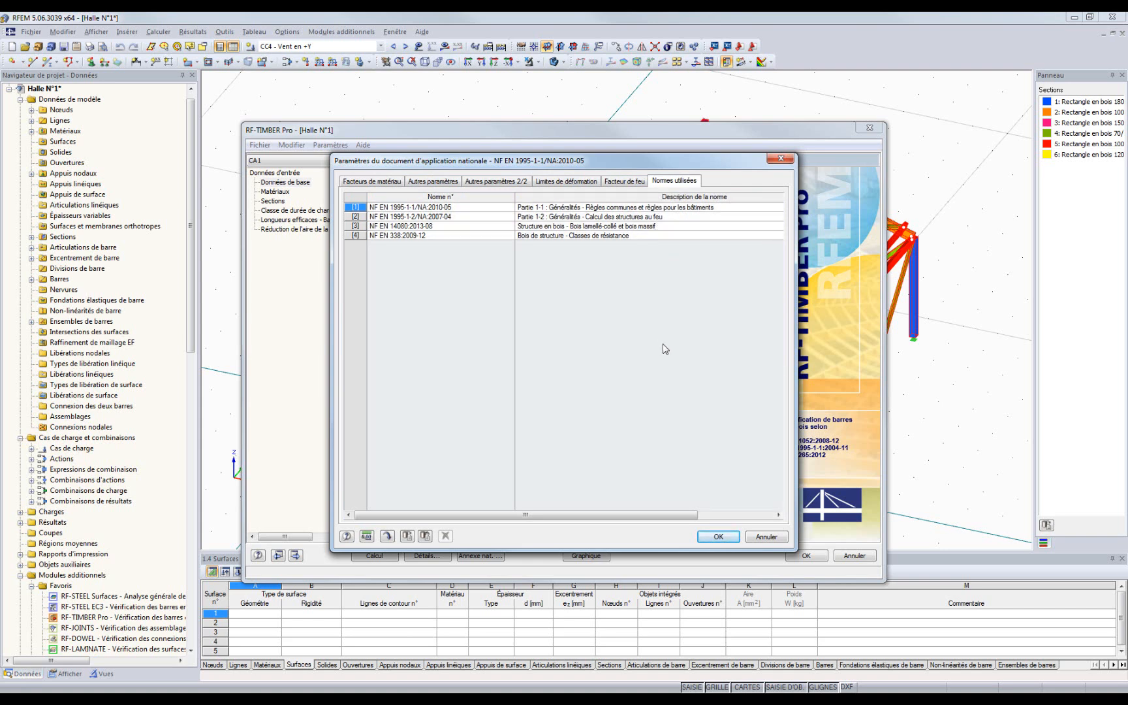
{"action": "left_click", "coordinate": [721, 536]}
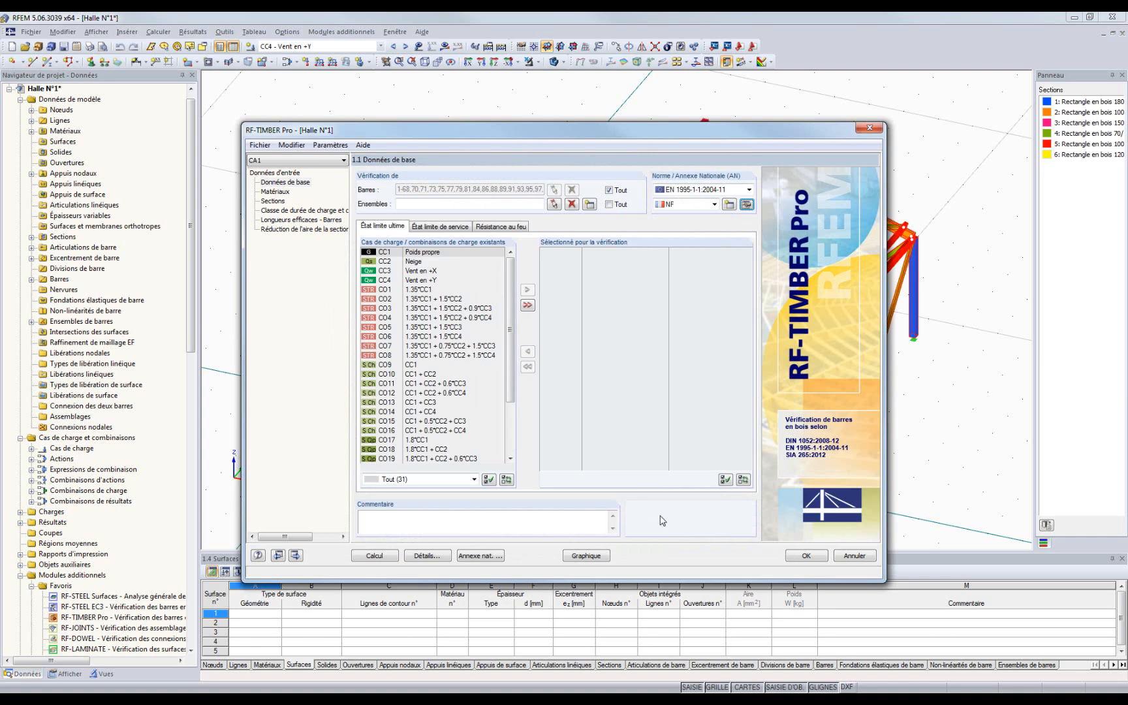
{"action": "left_click", "coordinate": [479, 555]}
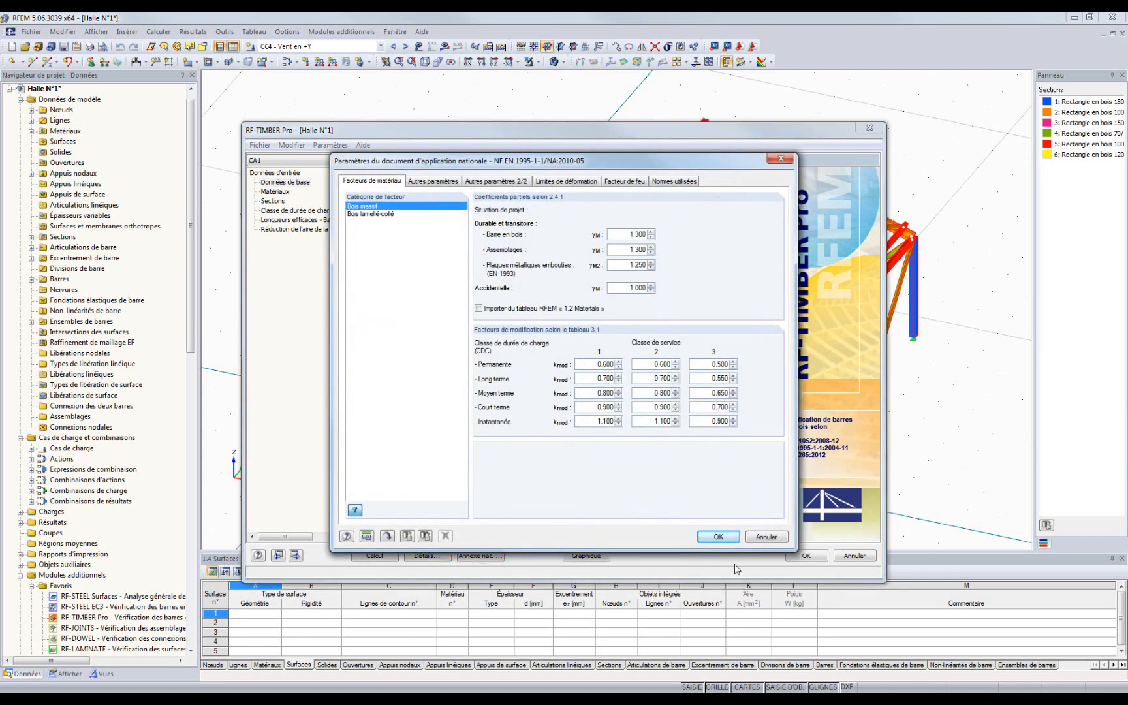
{"action": "left_click", "coordinate": [719, 537]}
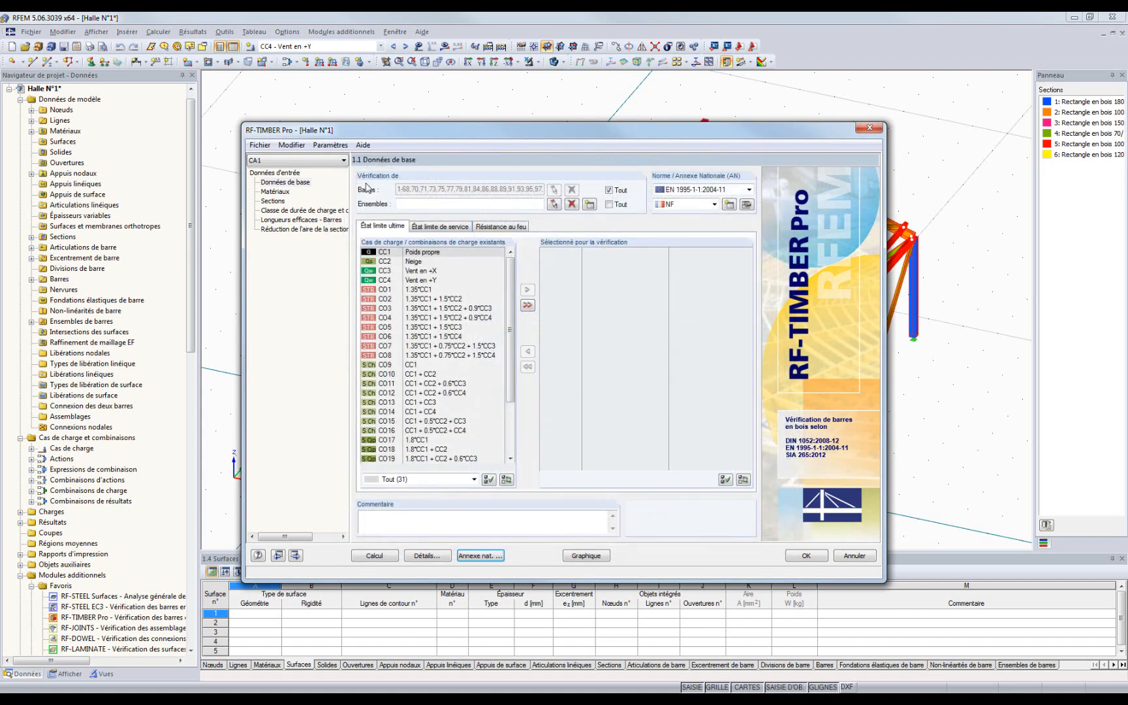
Rename the design case CA1 with the description Arbalétriers.
{"action": "left_click", "coordinate": [264, 145]}
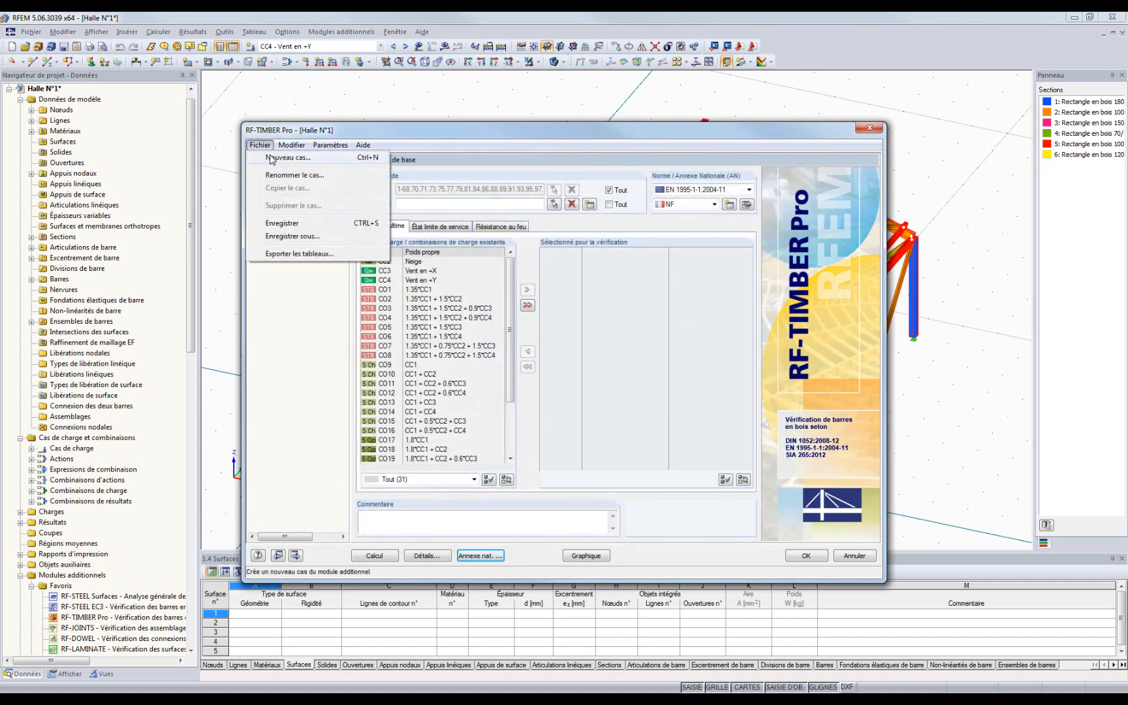
{"action": "left_click", "coordinate": [278, 175]}
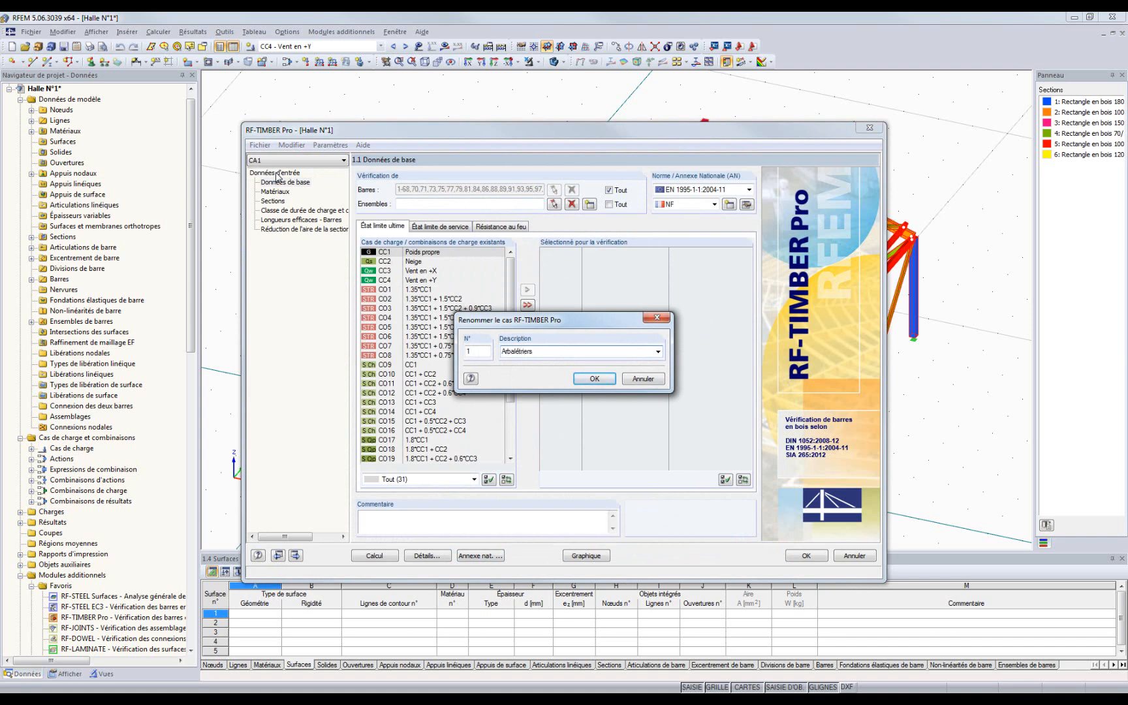
{"action": "type", "text": "Arbalétriers"}
{"action": "left_click", "coordinate": [587, 378]}
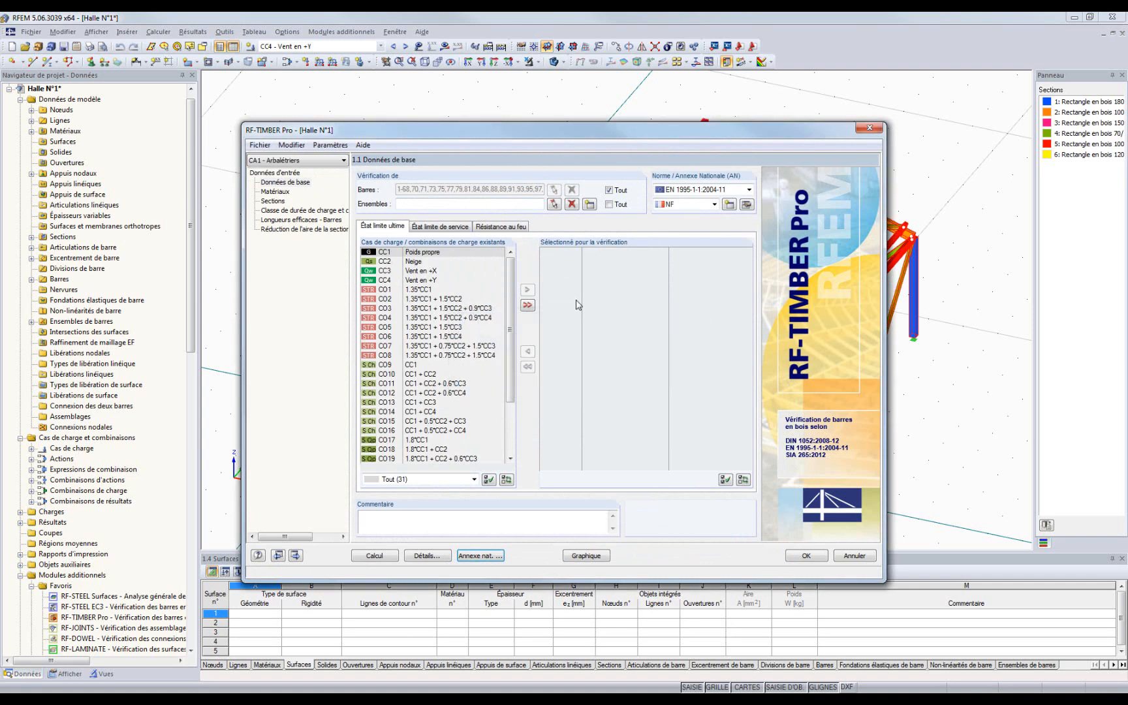
Clear the member list and select the rafter sets of members 4-7,15-18 for design, using the Arbalétriers view.
{"action": "left_click", "coordinate": [609, 190]}
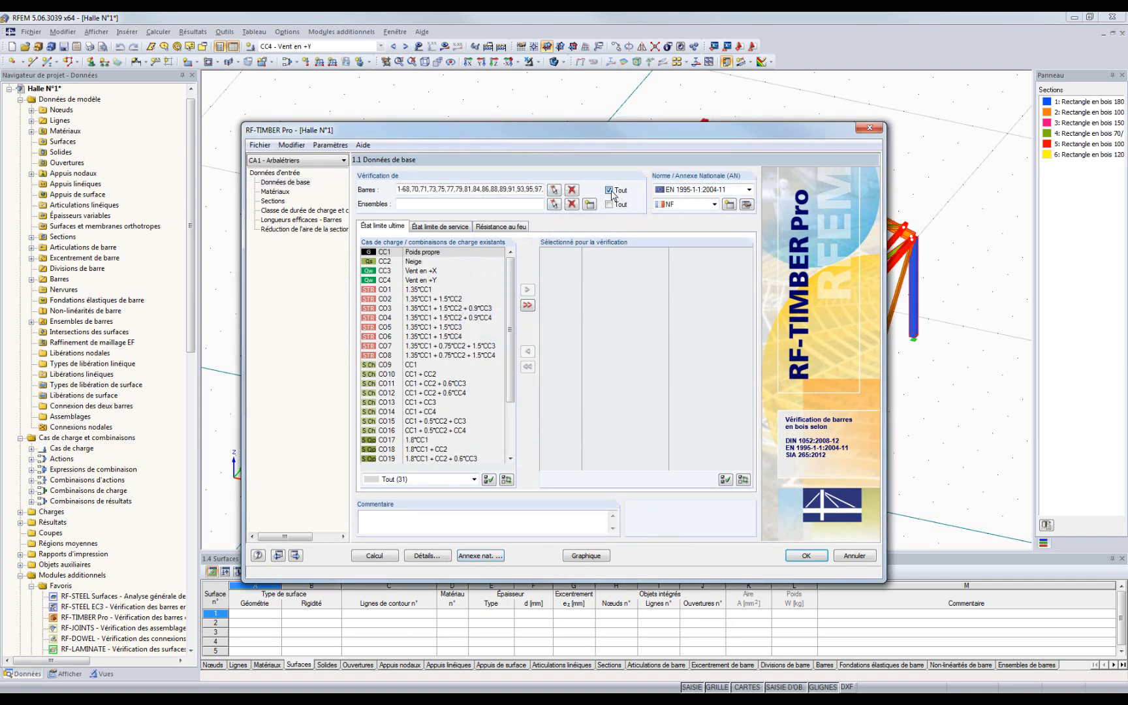
{"action": "left_click", "coordinate": [572, 189]}
{"action": "left_click", "coordinate": [554, 204]}
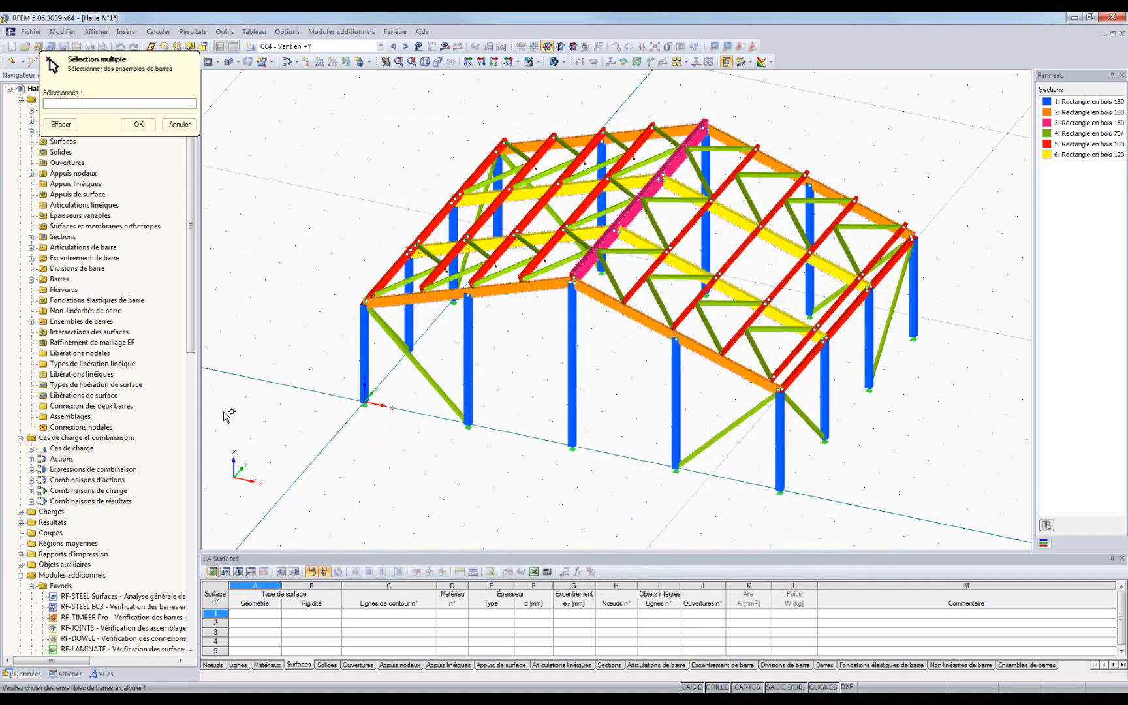
{"action": "left_click", "coordinate": [102, 674]}
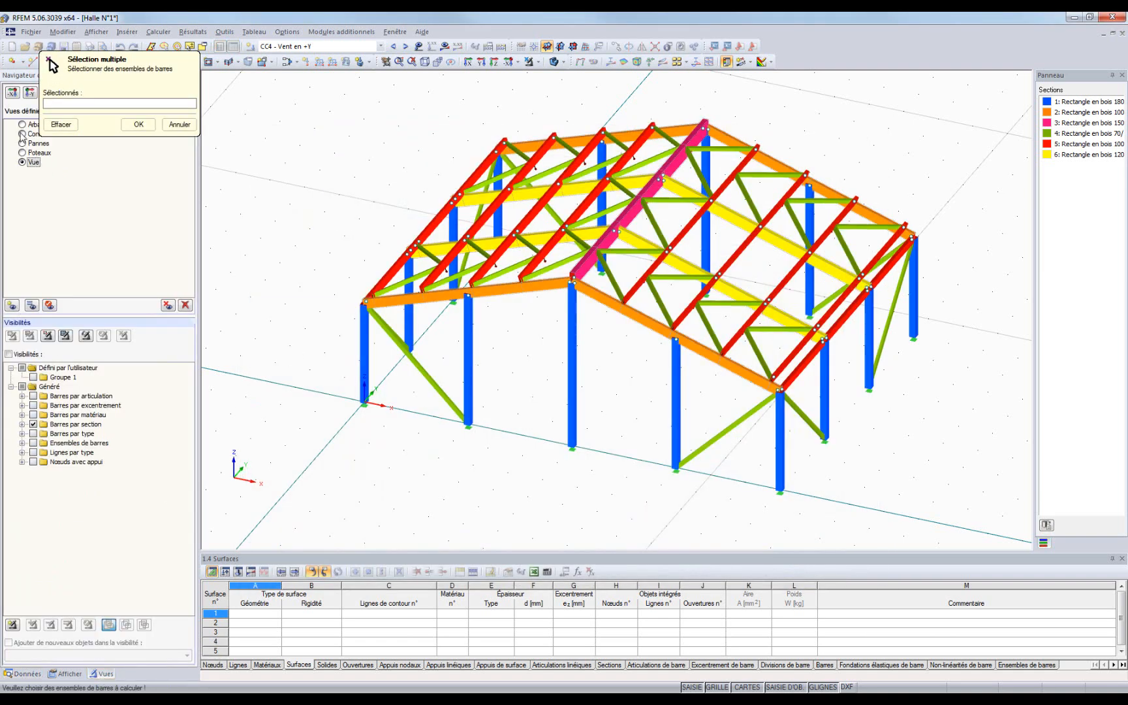
{"action": "left_click", "coordinate": [23, 124]}
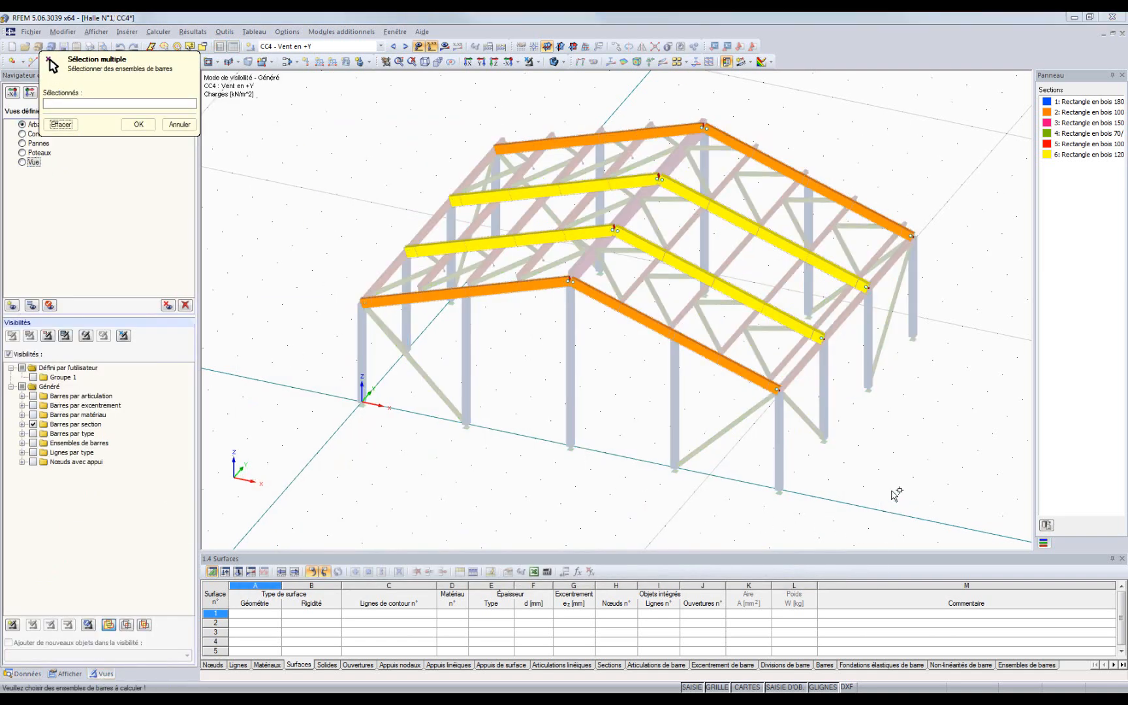
{"action": "left_click_drag", "start_coordinate": [896, 500], "coordinate": [532, 120]}
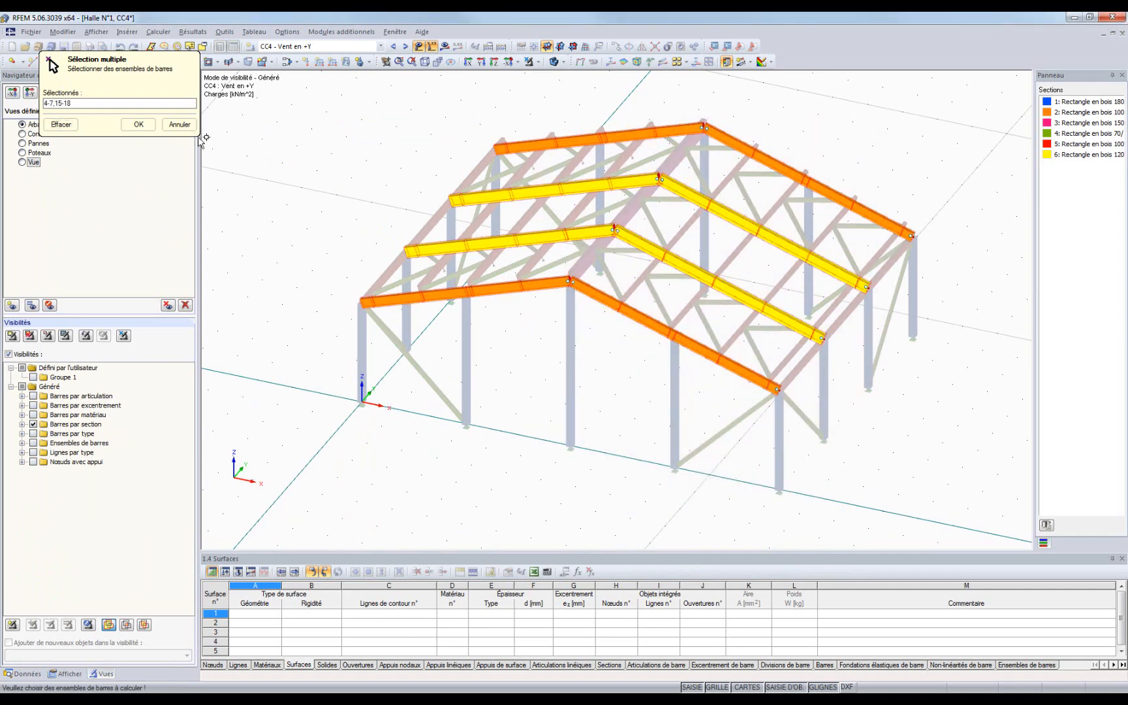
{"action": "left_click", "coordinate": [150, 124]}
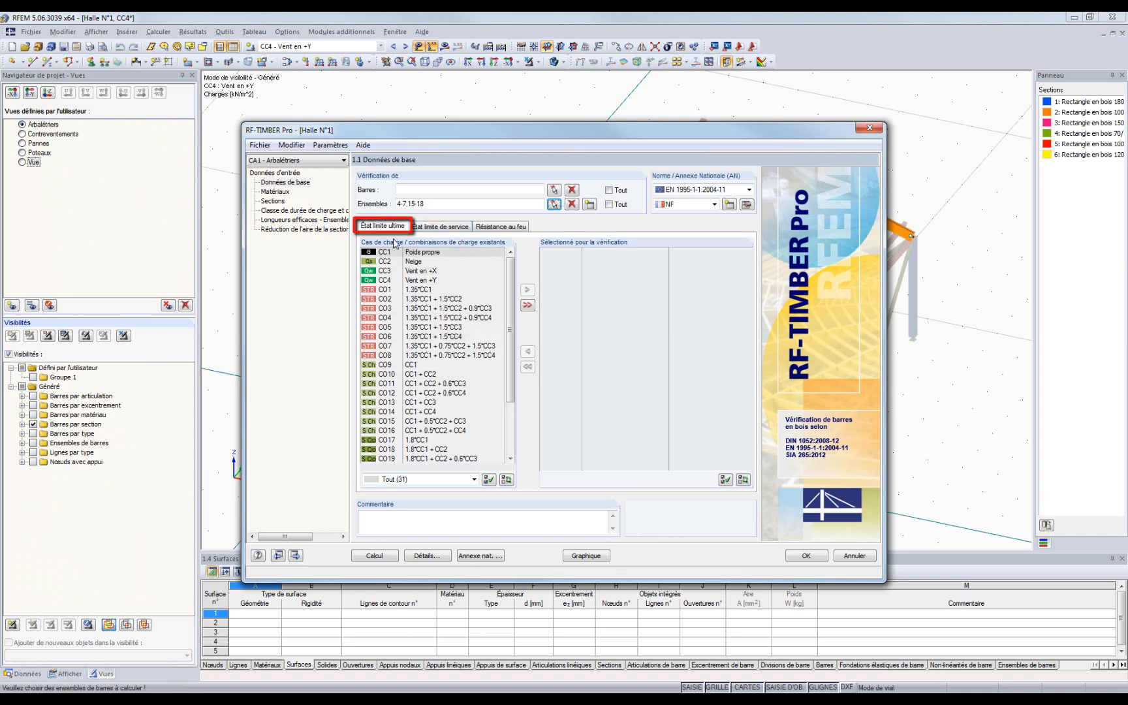
Add result combination CR1, ELU (STR/GEO), to the ultimate limit state design.
{"action": "scroll", "coordinate": [419, 459], "scroll_direction": "down", "scroll_amount": 1}
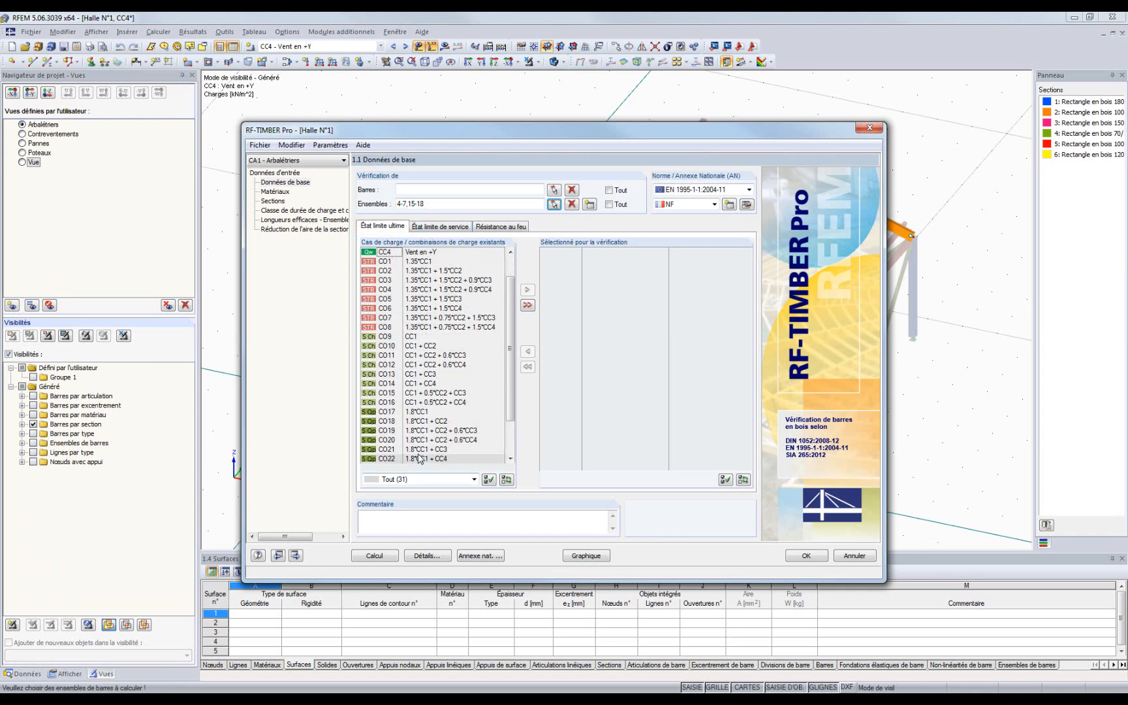
{"action": "scroll", "coordinate": [419, 458], "scroll_direction": "down", "scroll_amount": 2}
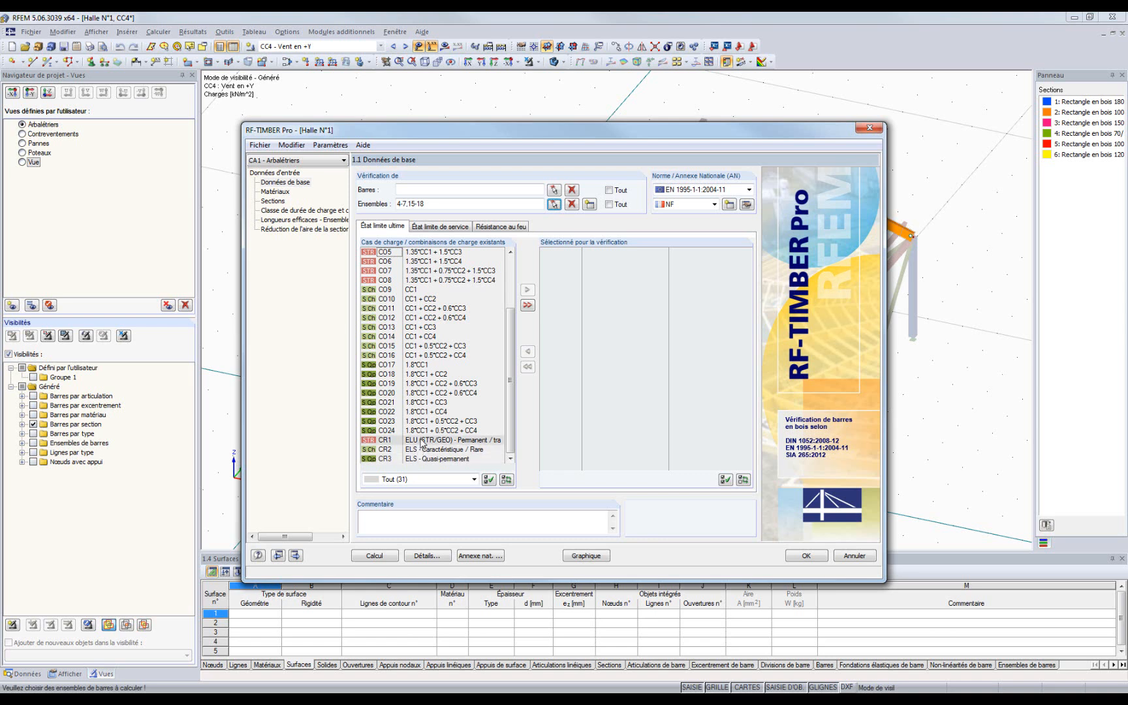
{"action": "left_click", "coordinate": [420, 441]}
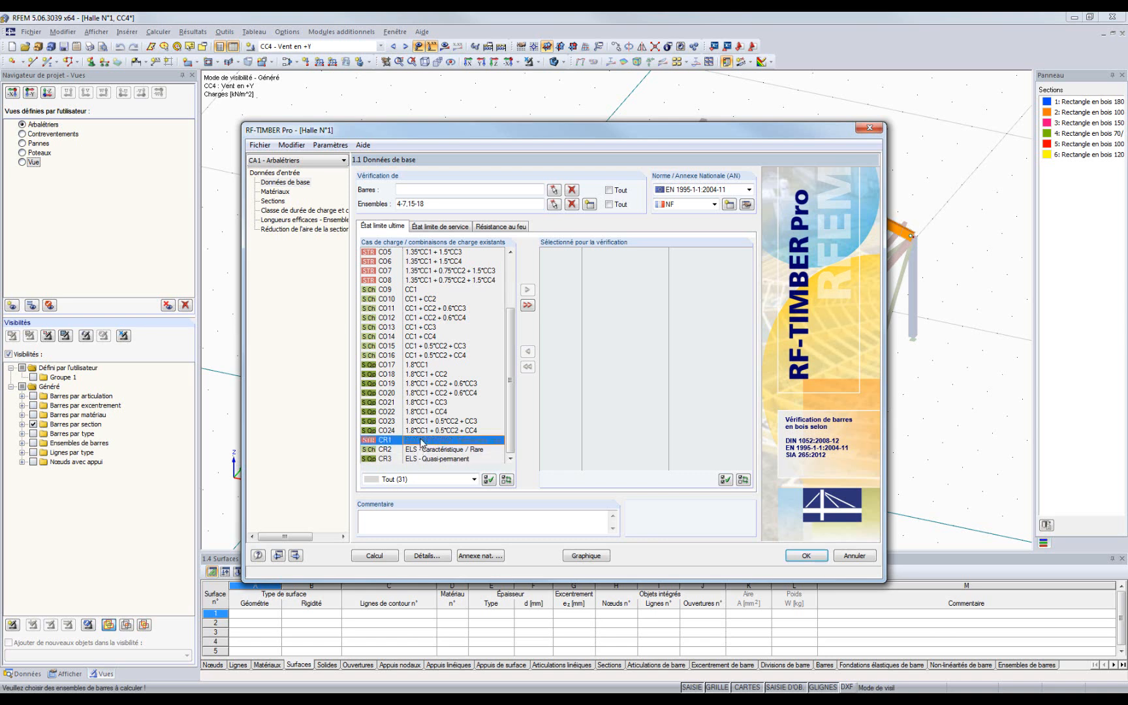
{"action": "left_click", "coordinate": [527, 289]}
Add result combination CR2, ELS - Caractéristique / Rare, to the serviceability limit state design.
{"action": "left_click", "coordinate": [440, 226]}
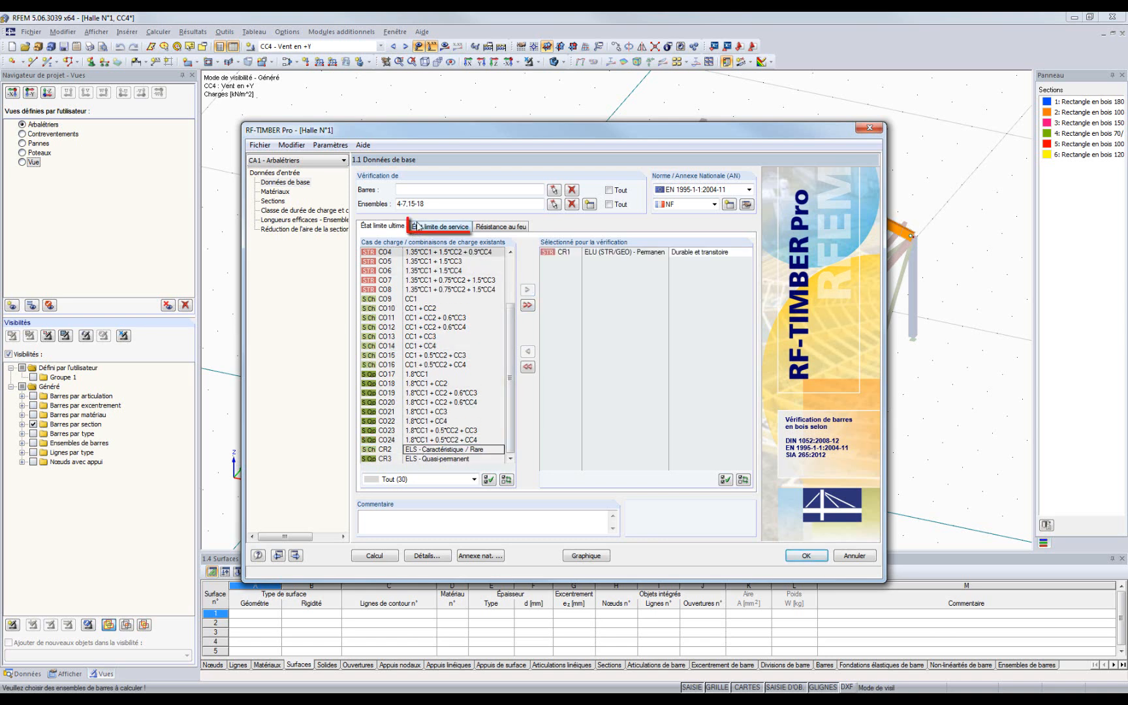
{"action": "scroll", "coordinate": [418, 457], "scroll_direction": "down", "scroll_amount": 3}
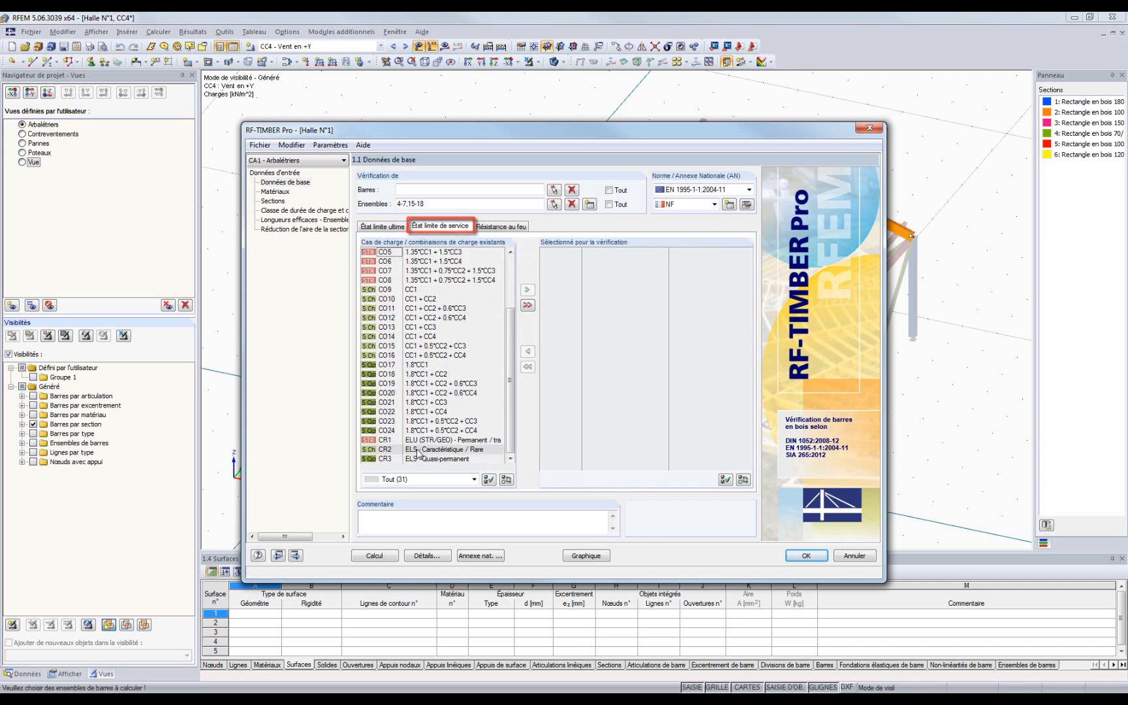
{"action": "double_click", "coordinate": [425, 449]}
Add load case CC1 Poids propre to the fire resistance design.
{"action": "left_click", "coordinate": [507, 225]}
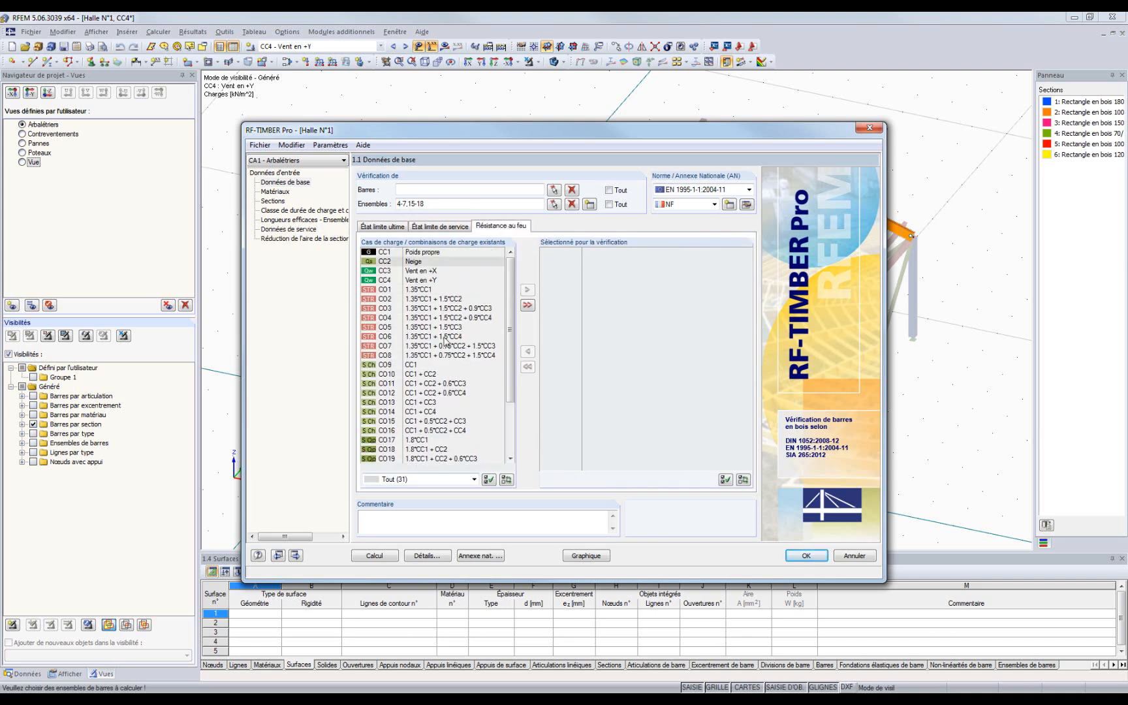
{"action": "left_click", "coordinate": [444, 252]}
{"action": "double_click", "coordinate": [444, 252]}
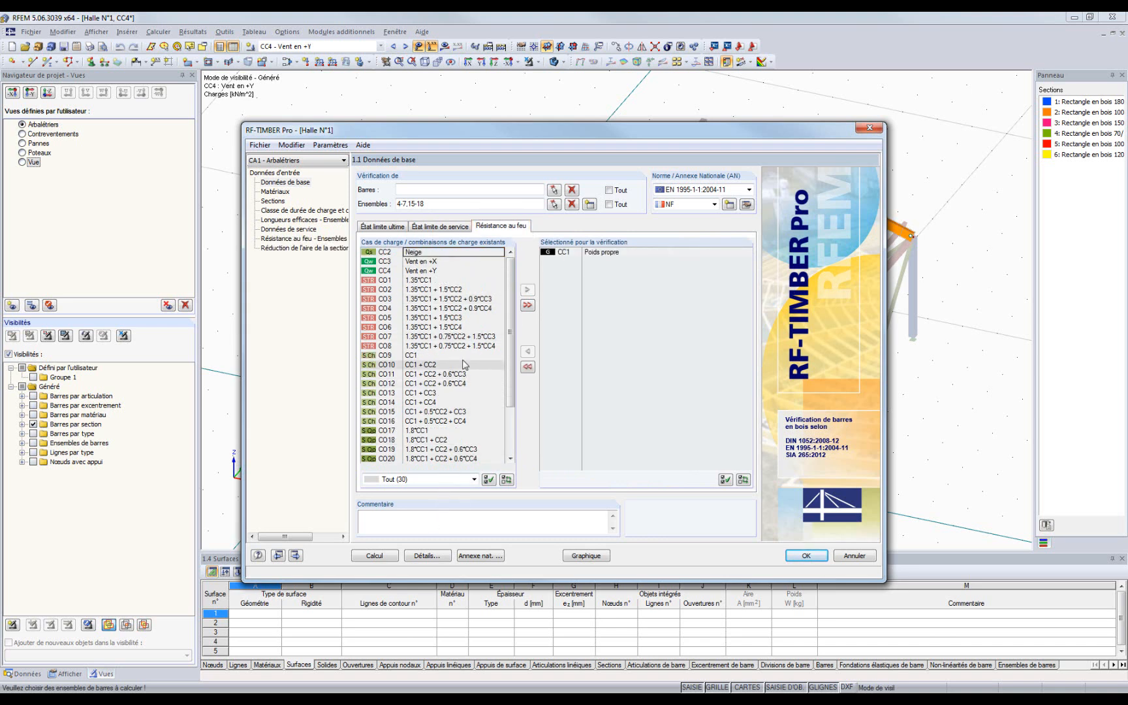
Examine the GL24h glulam material's properties, the alternative materials offered and the glulam grades in the material library.
{"action": "left_click", "coordinate": [274, 192]}
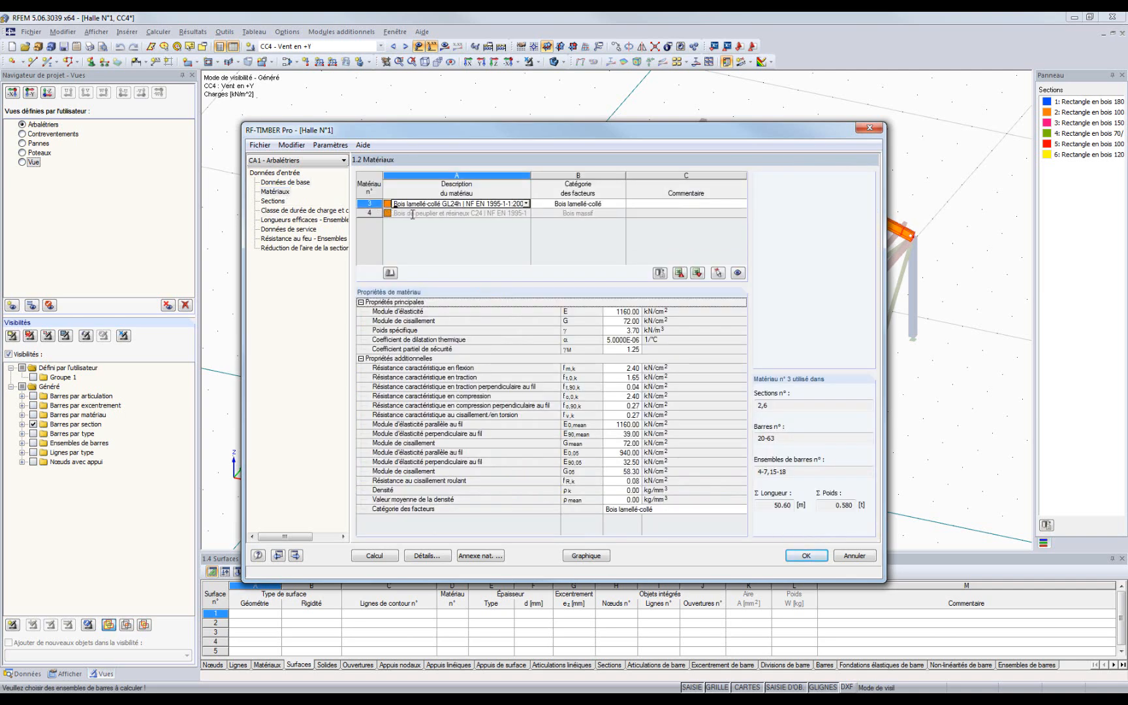
{"action": "left_click", "coordinate": [526, 203]}
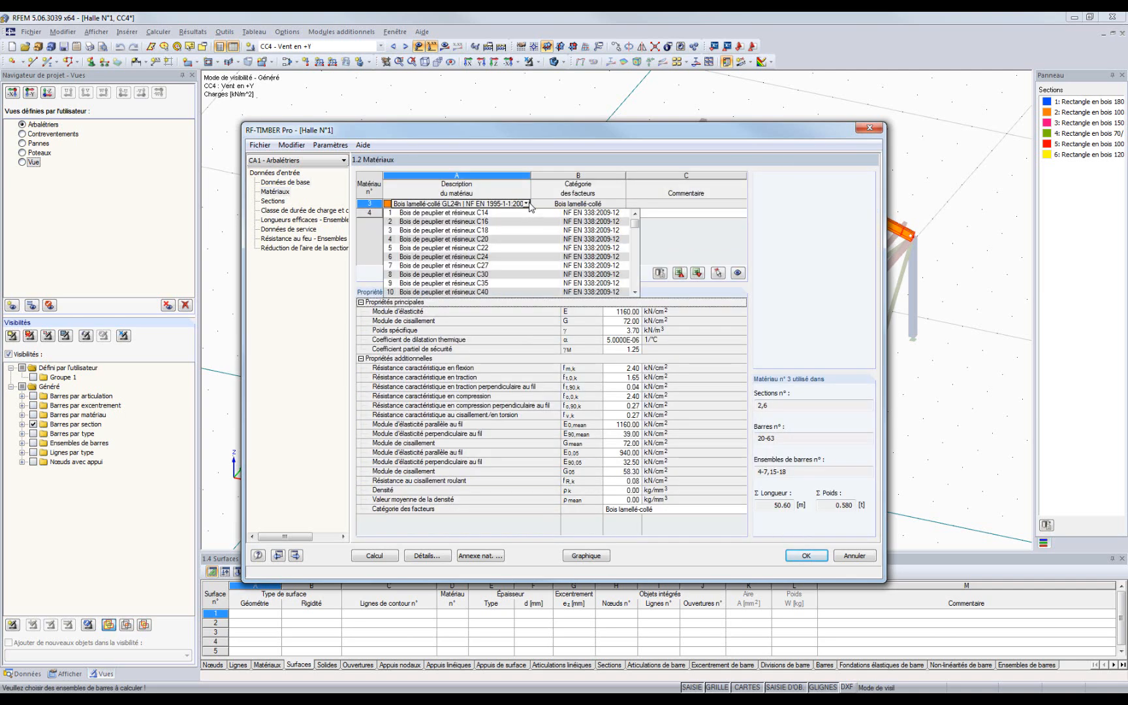
{"action": "left_click", "coordinate": [526, 206]}
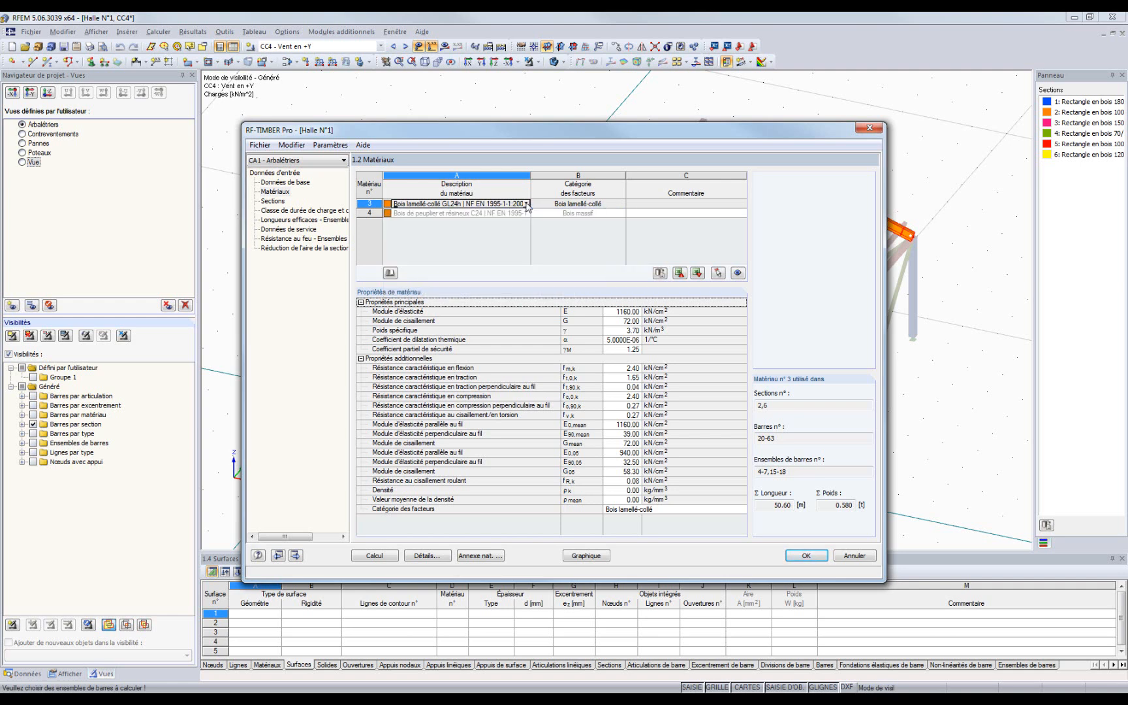
{"action": "left_click", "coordinate": [390, 273]}
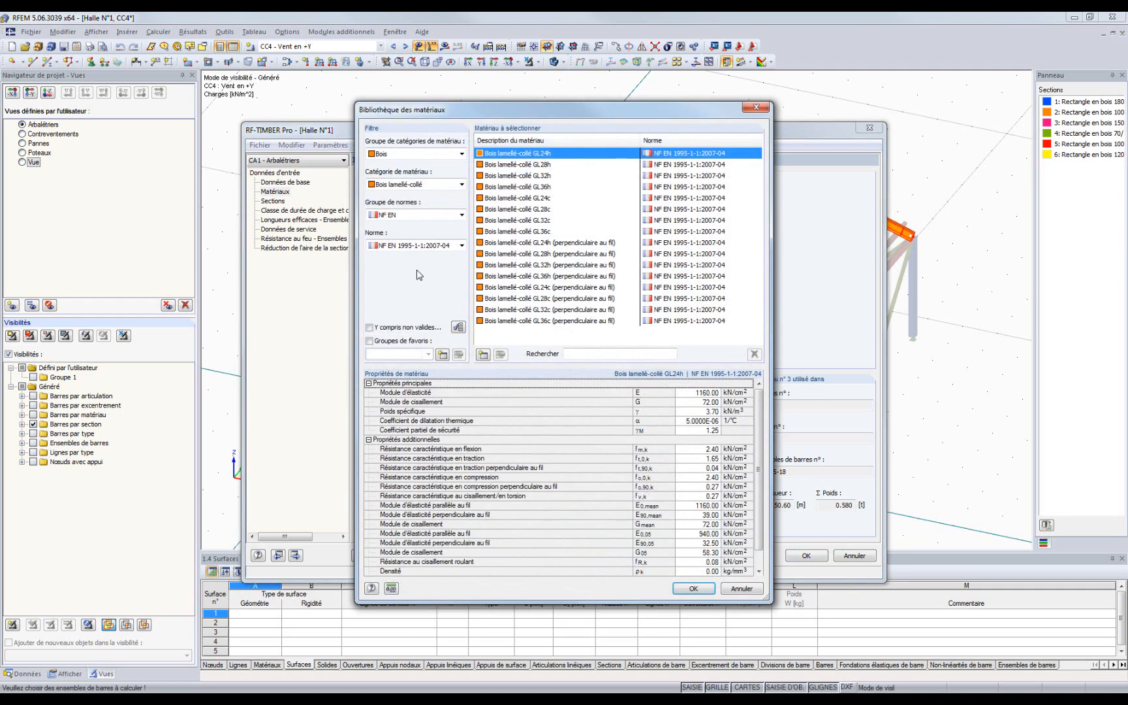
{"action": "left_click", "coordinate": [756, 106]}
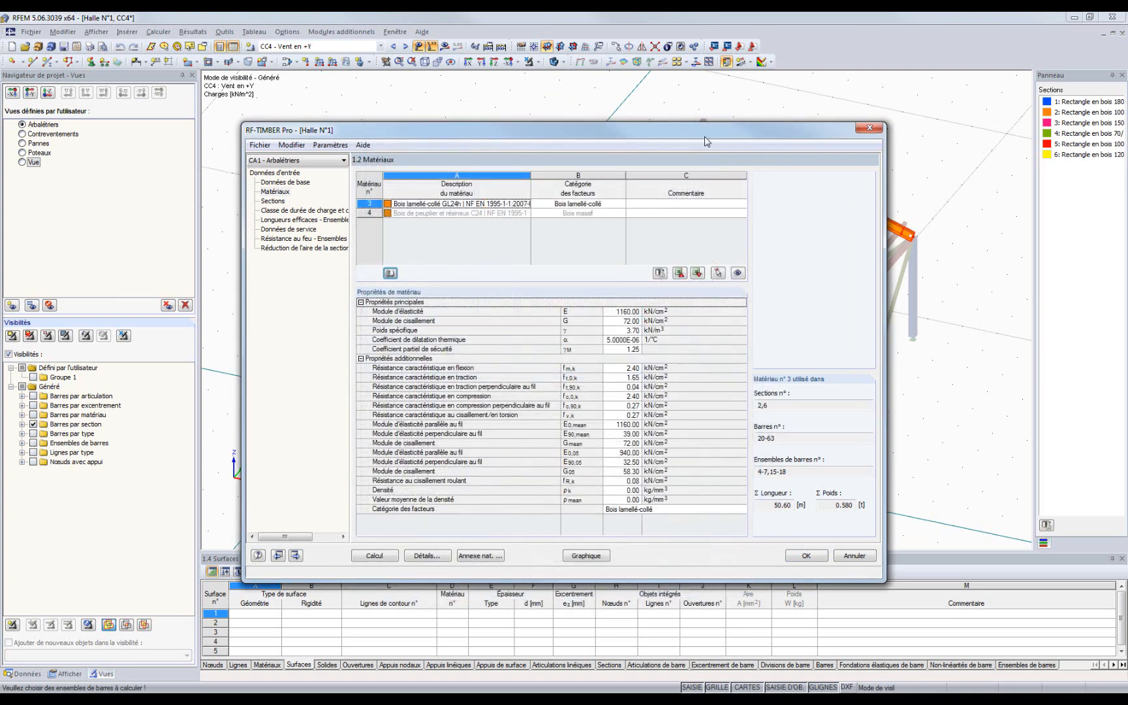
Examine the cross-sections and the optimisation parameters available for section 2, Rectangle en bois 100/260, without applying them.
{"action": "left_click", "coordinate": [274, 201]}
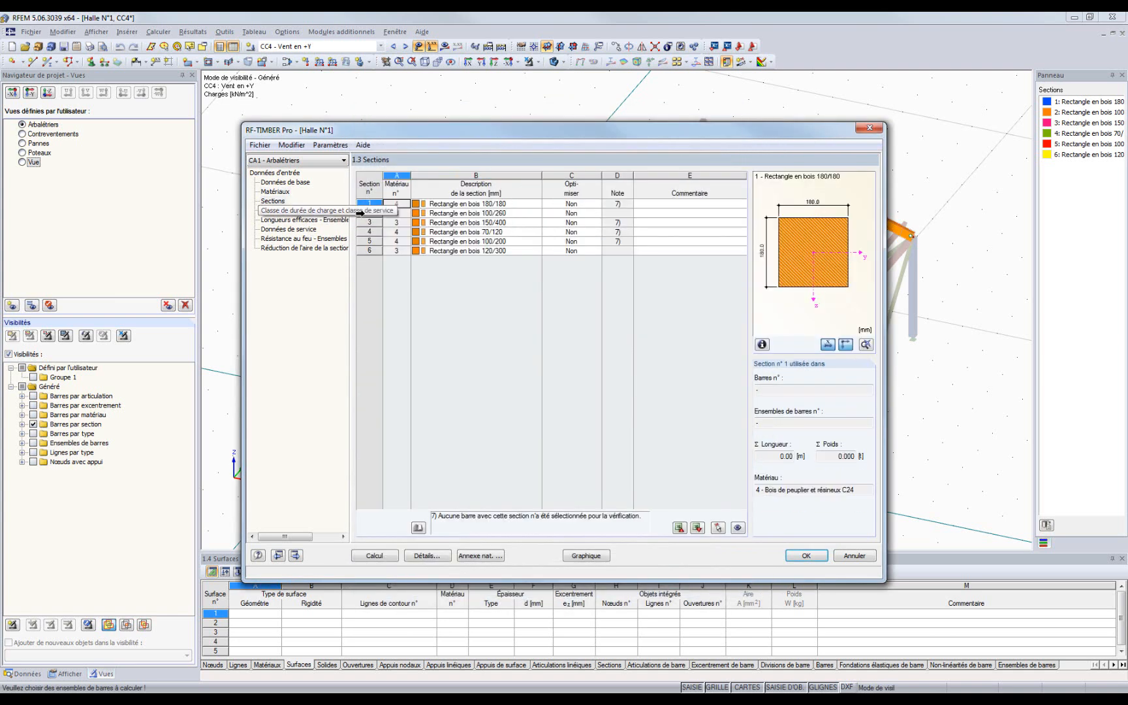
{"action": "left_click", "coordinate": [526, 212]}
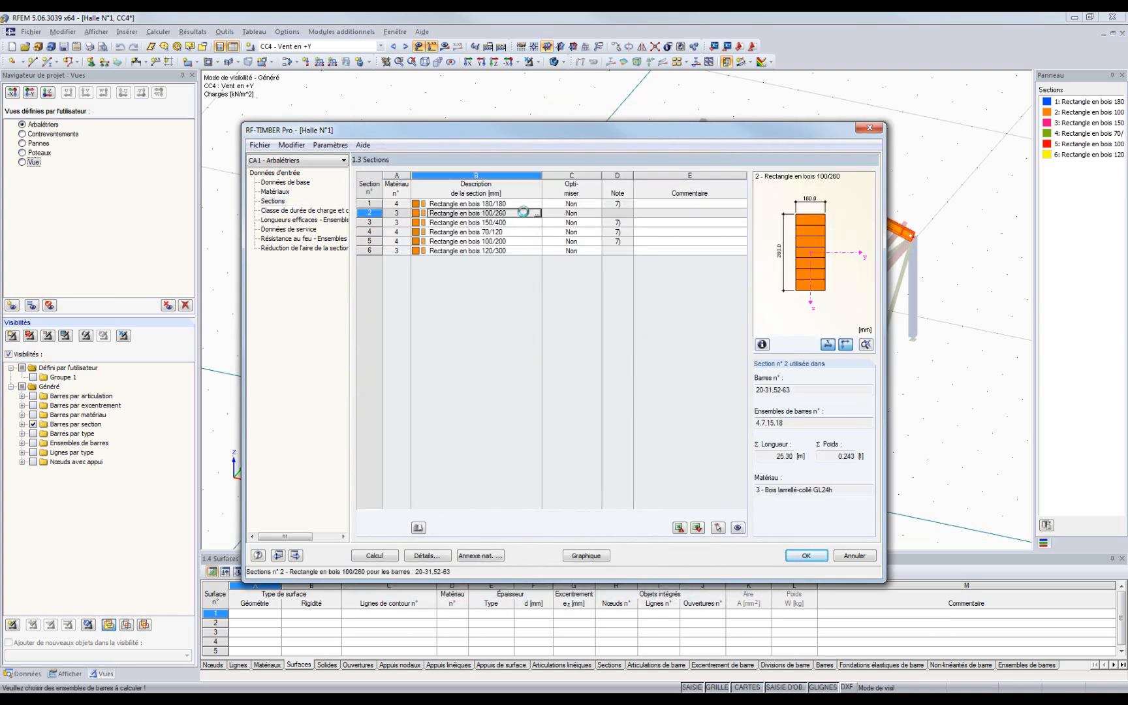
{"action": "left_click", "coordinate": [537, 214]}
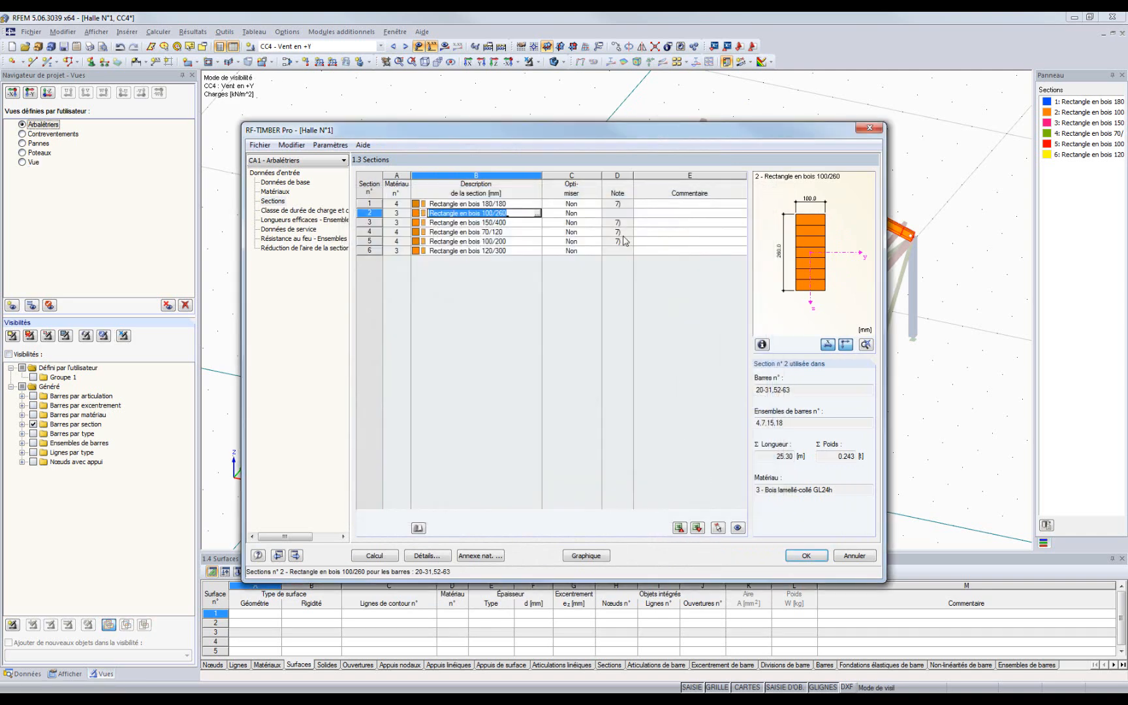
{"action": "left_click", "coordinate": [581, 213]}
{"action": "left_click", "coordinate": [597, 214]}
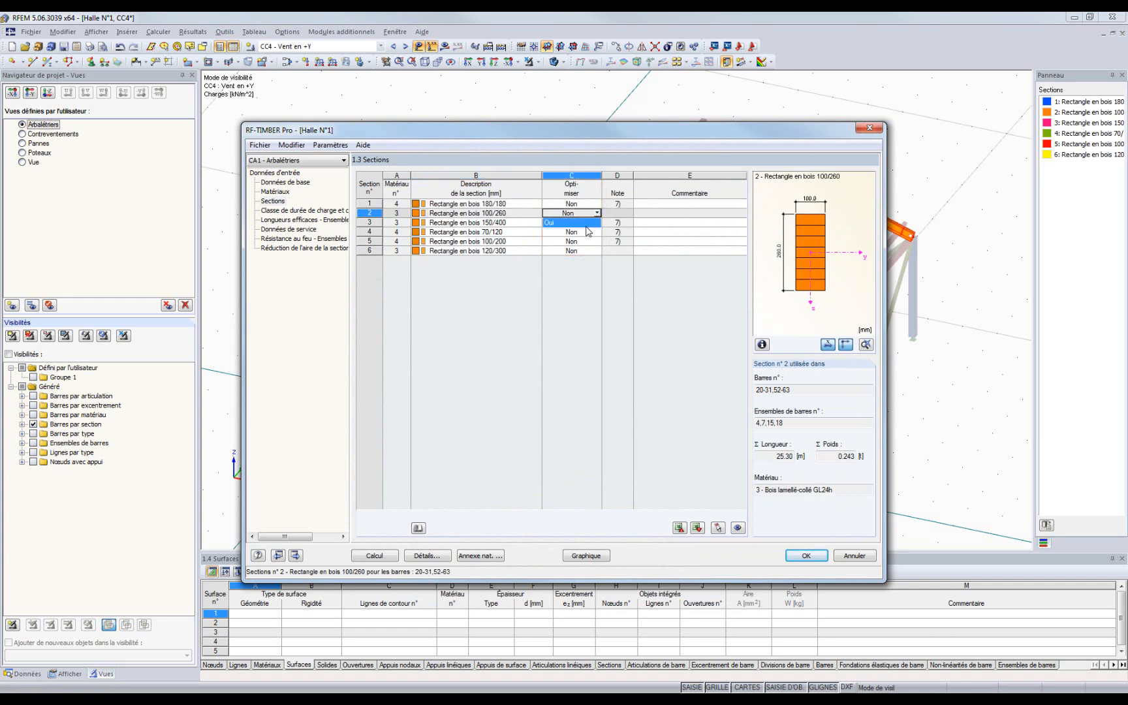
{"action": "left_click", "coordinate": [574, 223]}
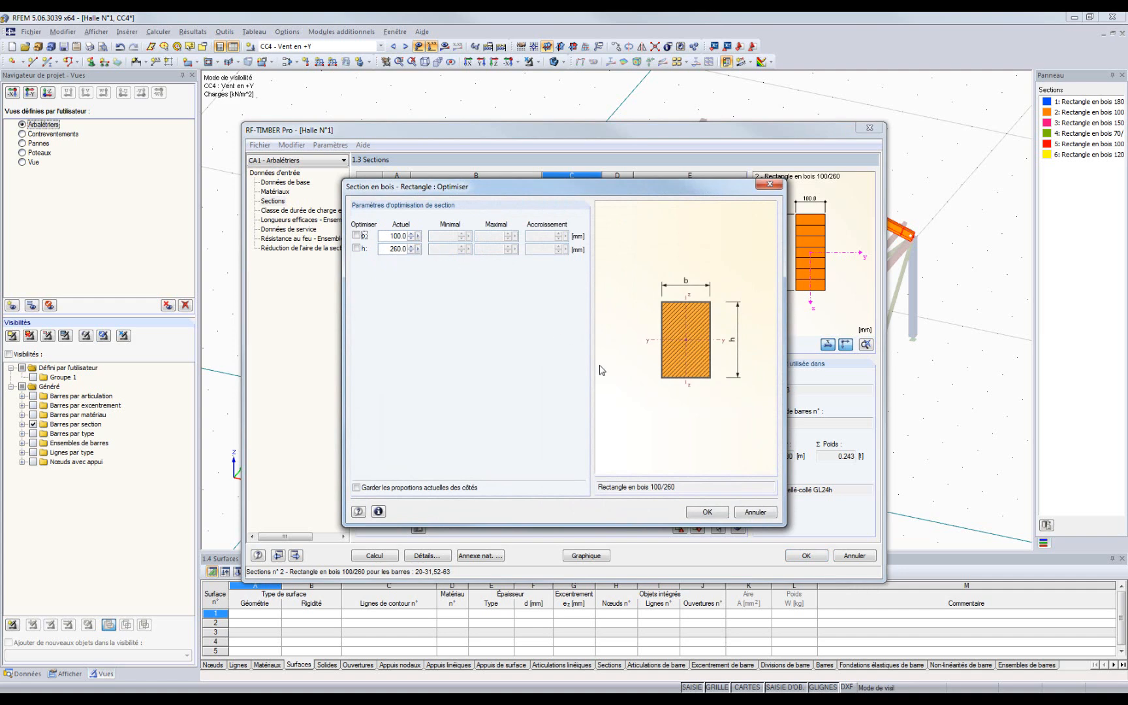
{"action": "left_click", "coordinate": [755, 512]}
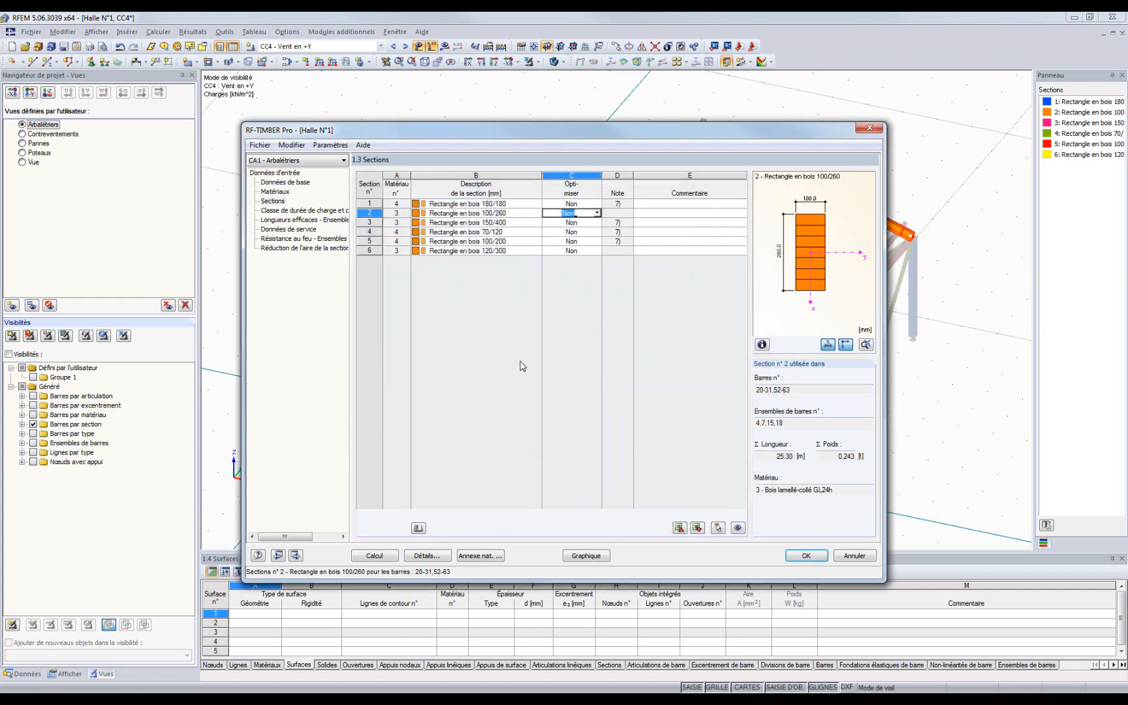
Check the load duration classes available for Poids propre and select service class 1 for all members and sets of members.
{"action": "left_click", "coordinate": [305, 211]}
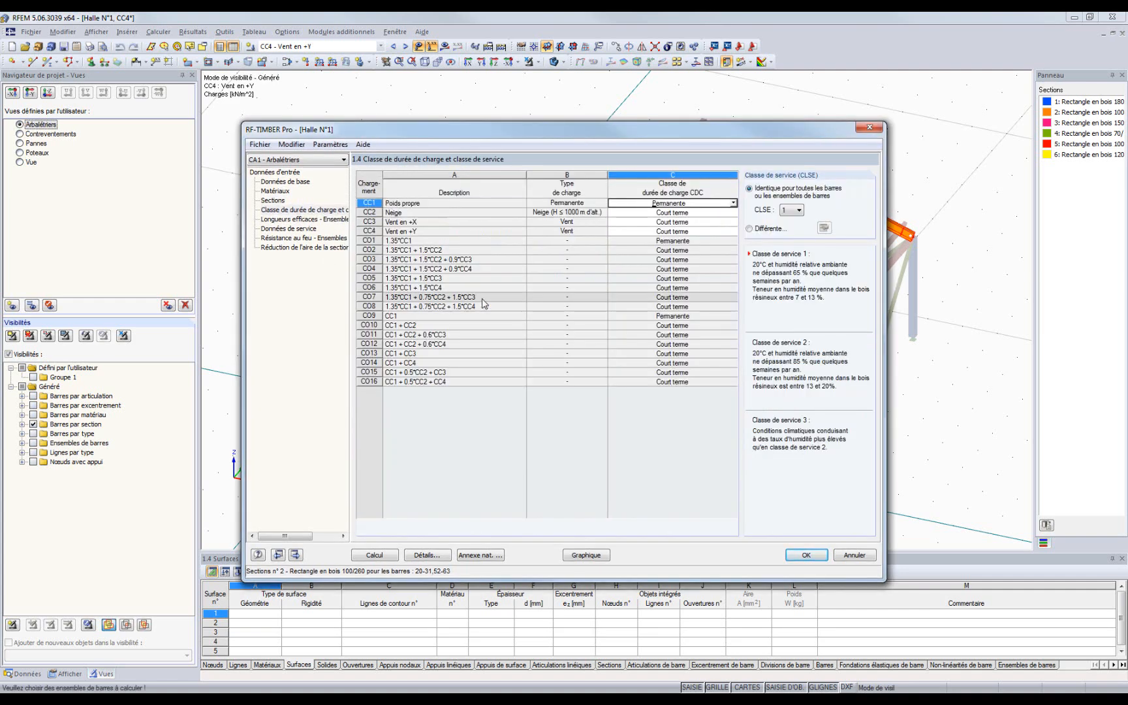
{"action": "left_click", "coordinate": [733, 203]}
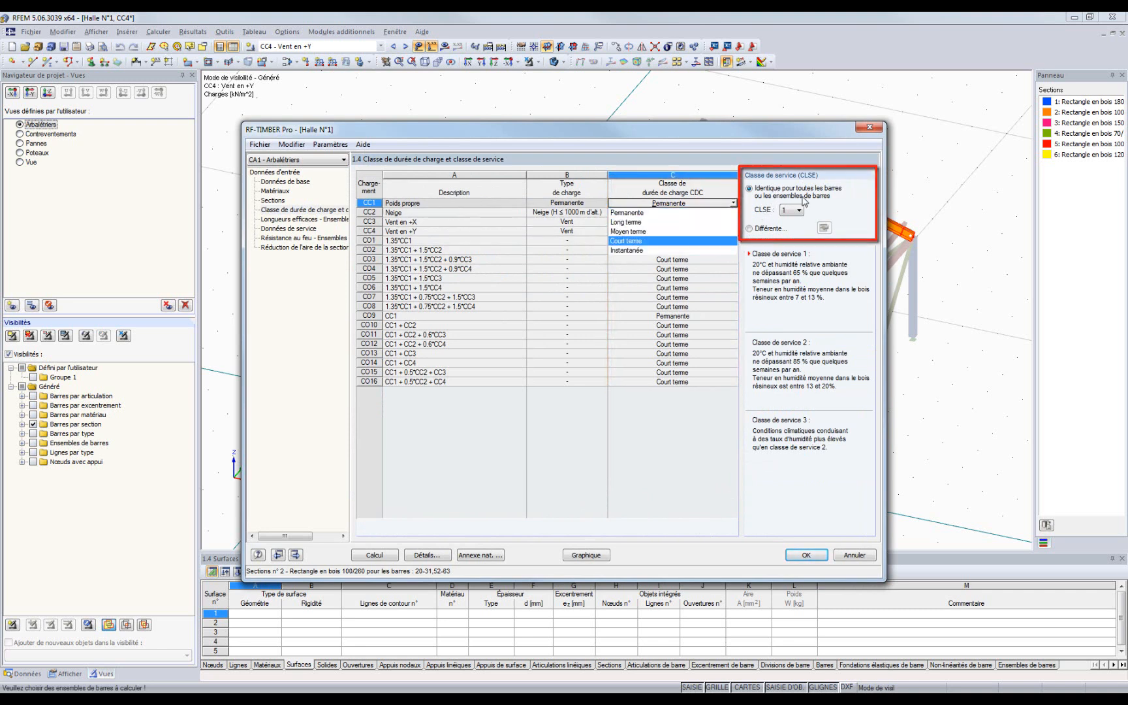
{"action": "left_click", "coordinate": [800, 215]}
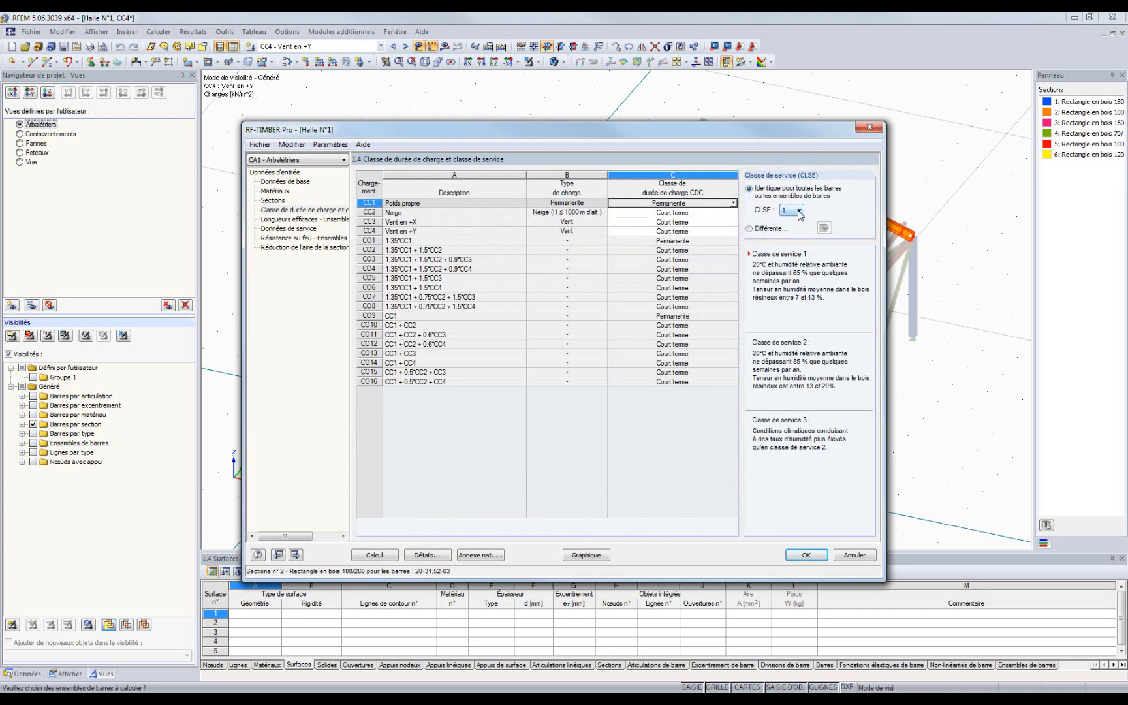
{"action": "left_click", "coordinate": [799, 216]}
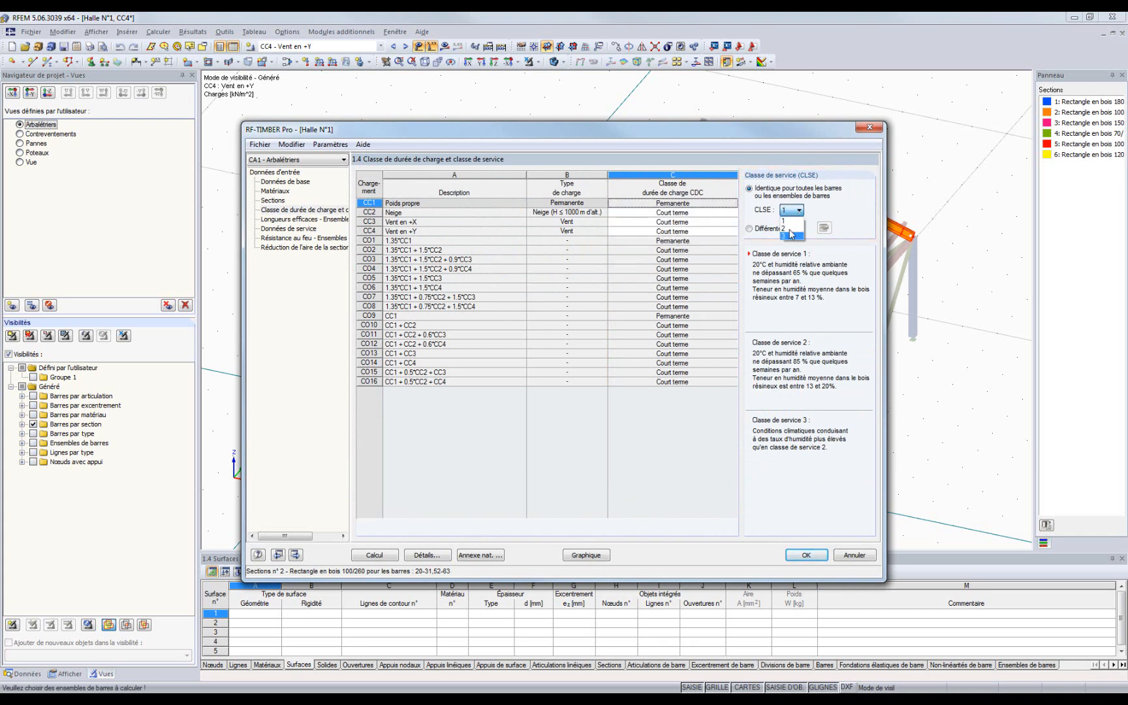
{"action": "left_click", "coordinate": [785, 220]}
Try differing service classes by assigning sets of members 4 and 15 to class 2, discard this and restore the identical class option.
{"action": "left_click", "coordinate": [750, 229]}
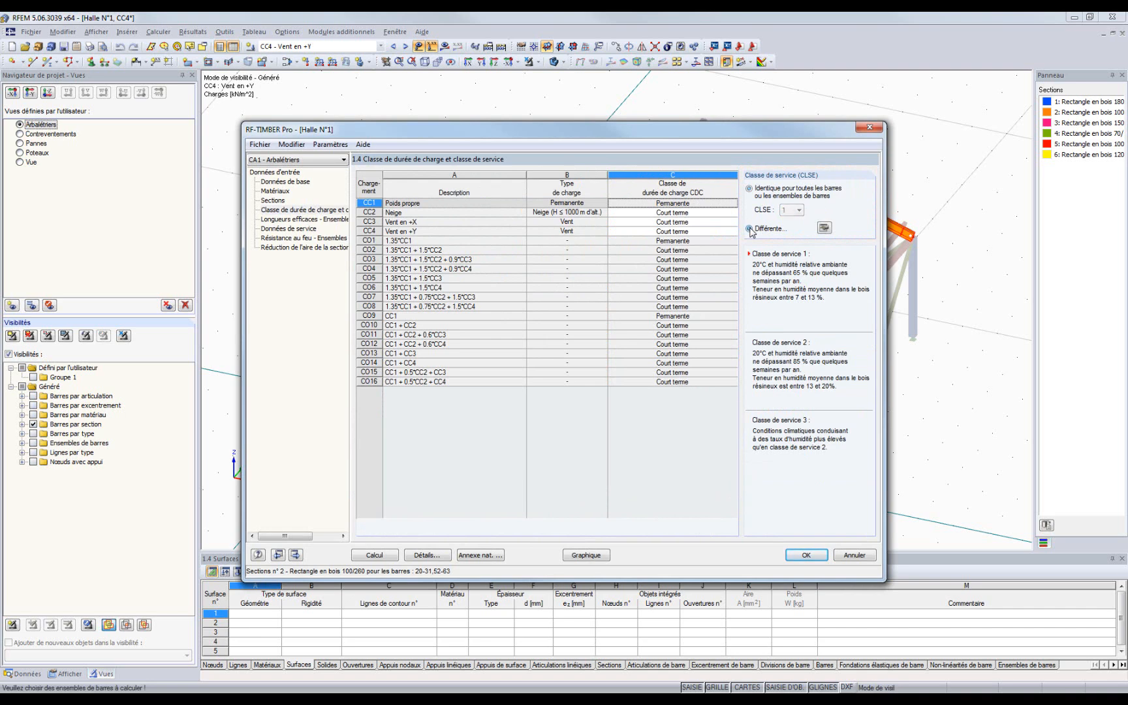
{"action": "left_click", "coordinate": [824, 228]}
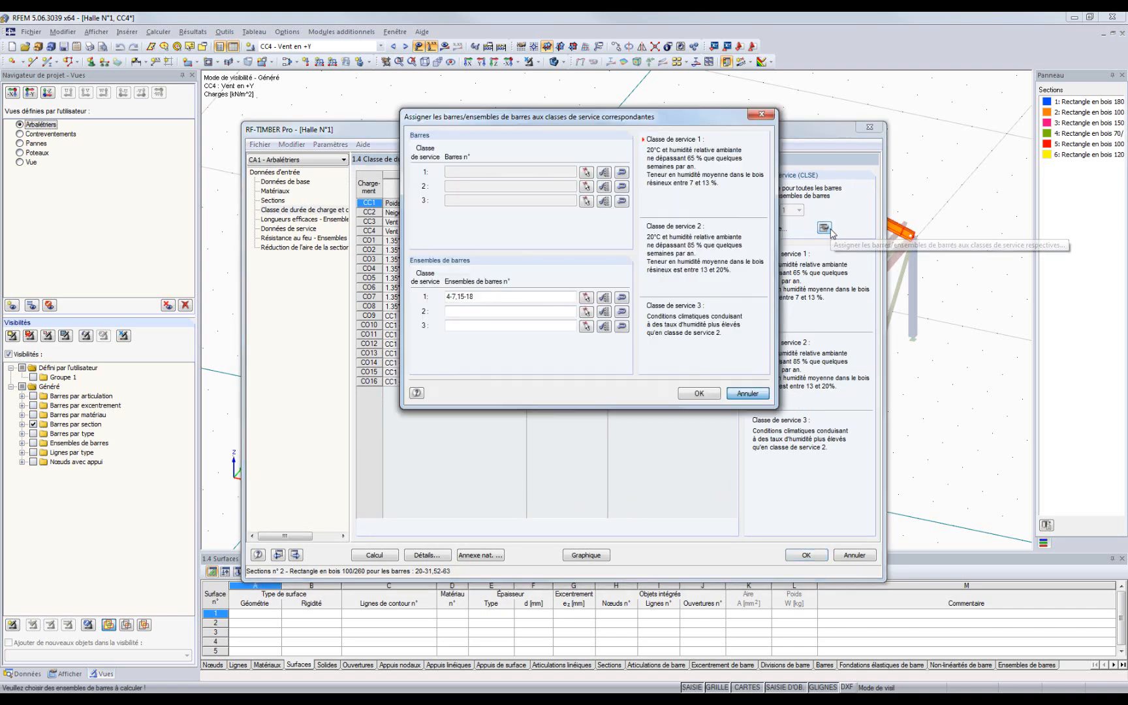
{"action": "left_click", "coordinate": [584, 312]}
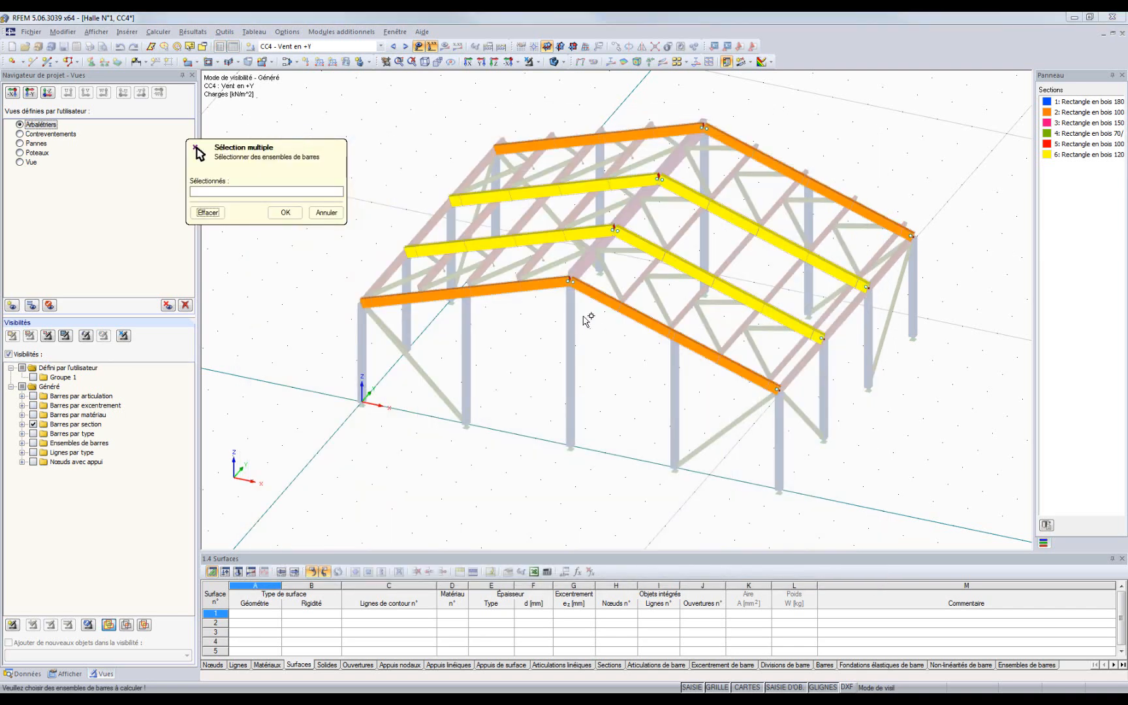
{"action": "left_click", "coordinate": [530, 269]}
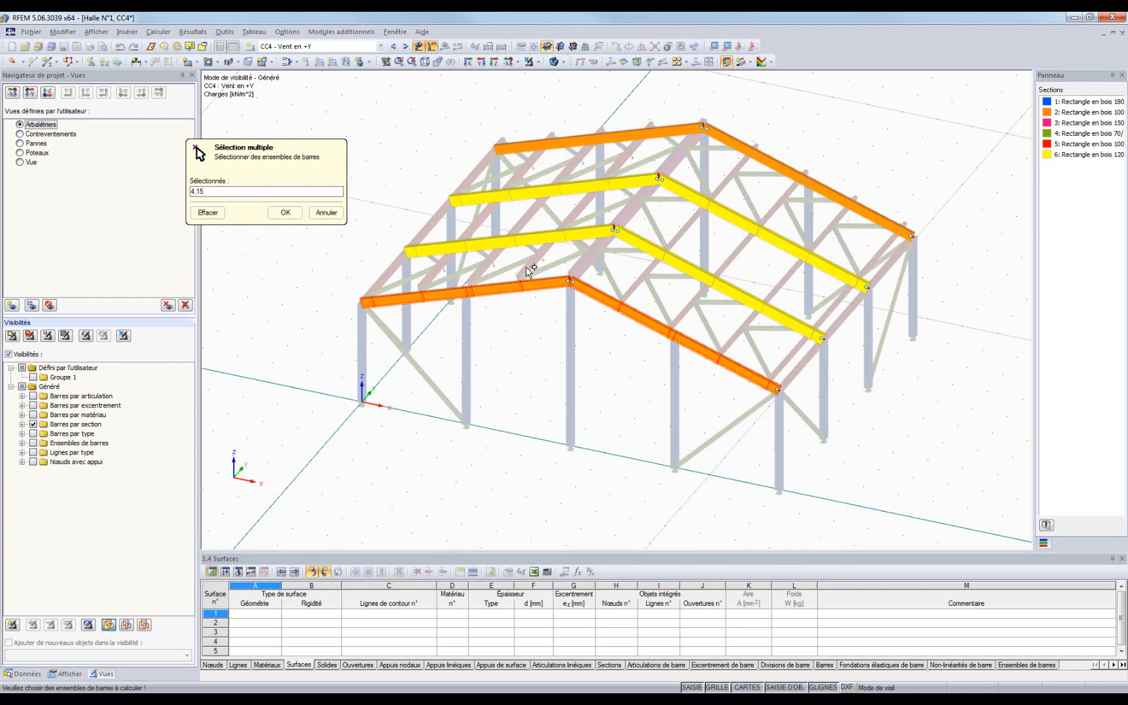
{"action": "left_click", "coordinate": [285, 212]}
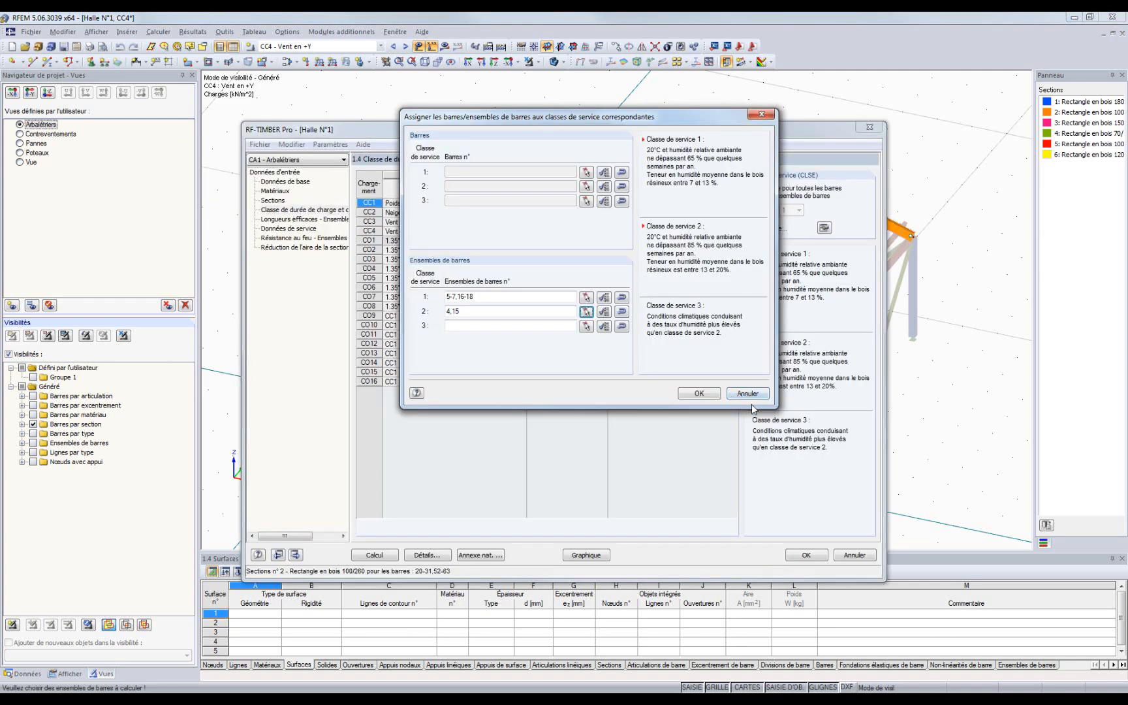
{"action": "left_click", "coordinate": [748, 393]}
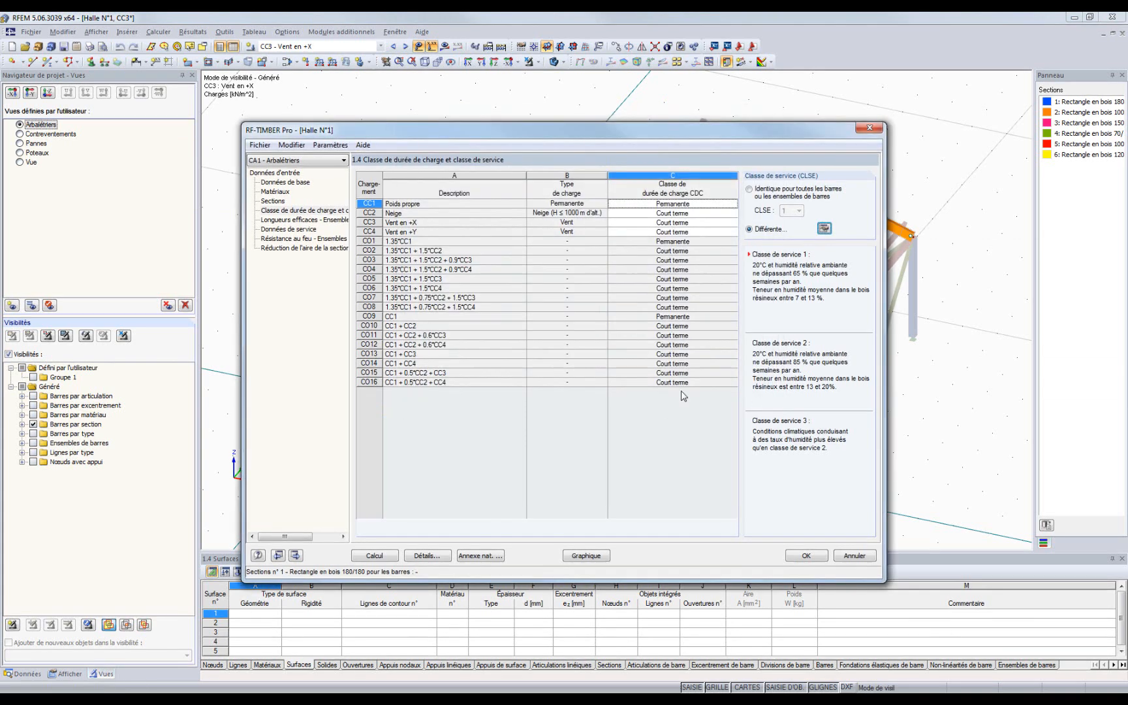
{"action": "left_click", "coordinate": [750, 191]}
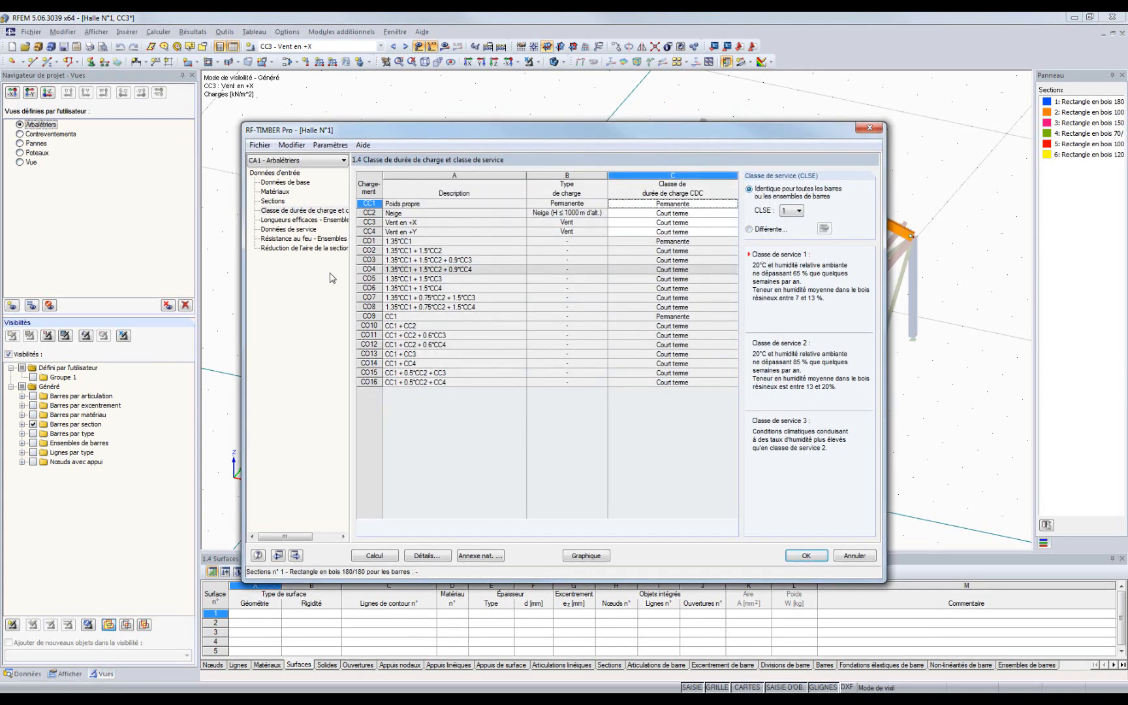
Set the effective length factor about the z-axis to Encastré - Encastré (0.5) for all sets of members.
{"action": "left_click", "coordinate": [299, 221]}
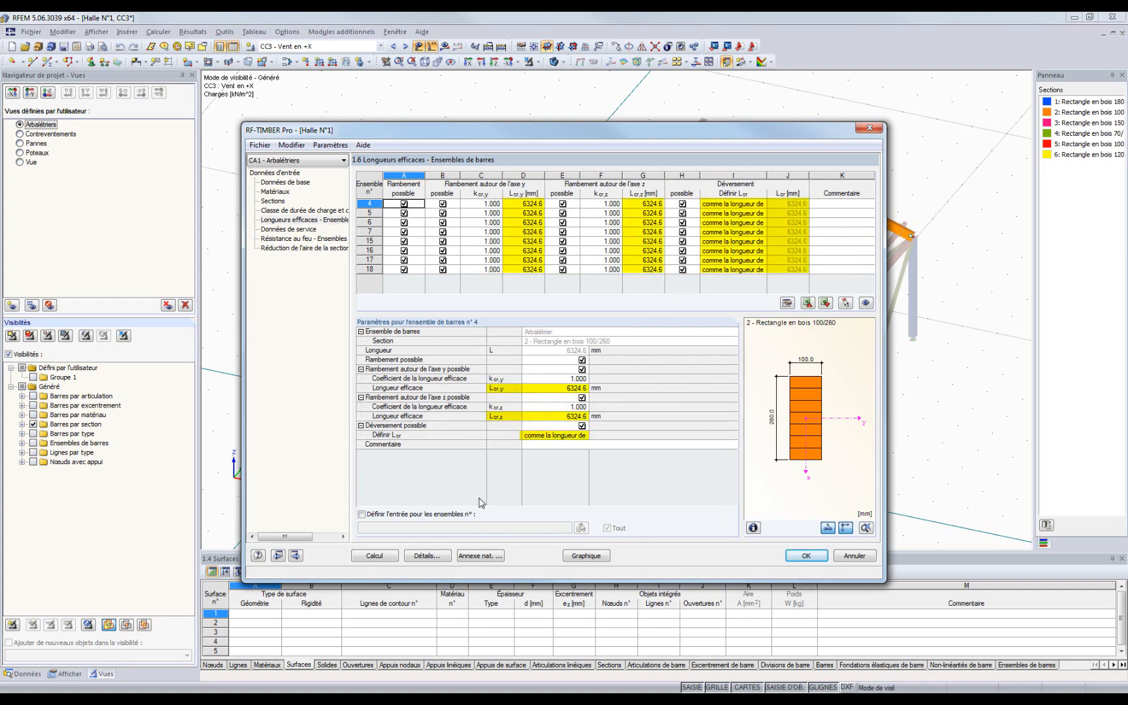
{"action": "left_click", "coordinate": [363, 515]}
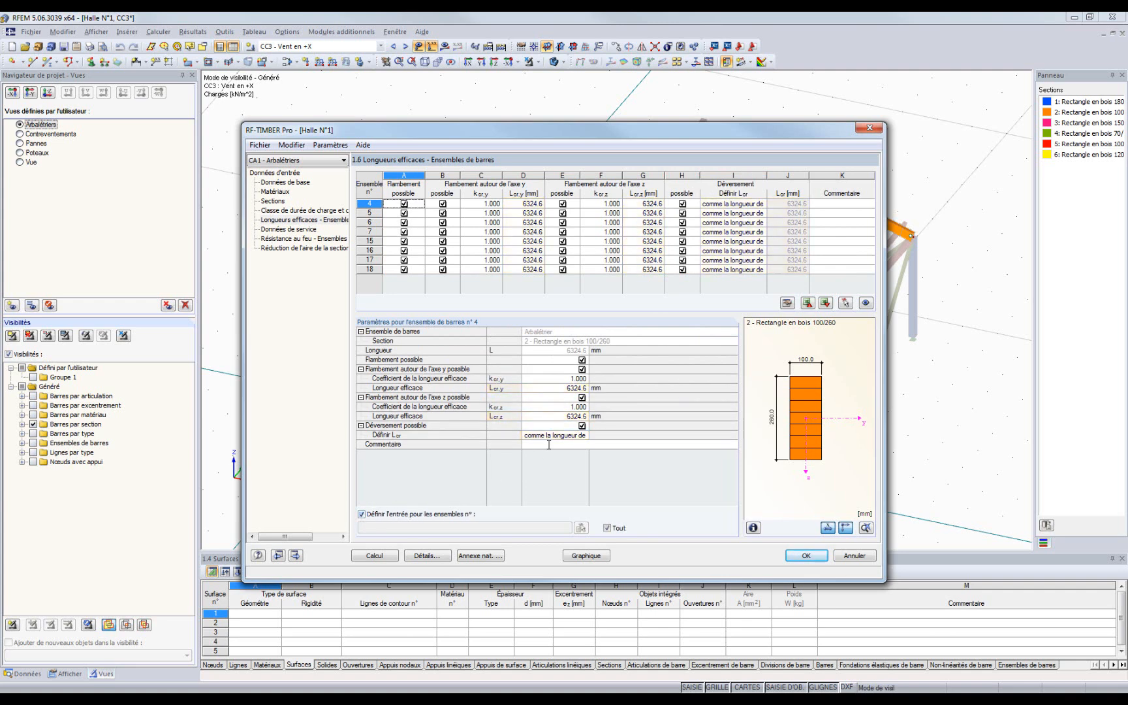
{"action": "left_click", "coordinate": [585, 407]}
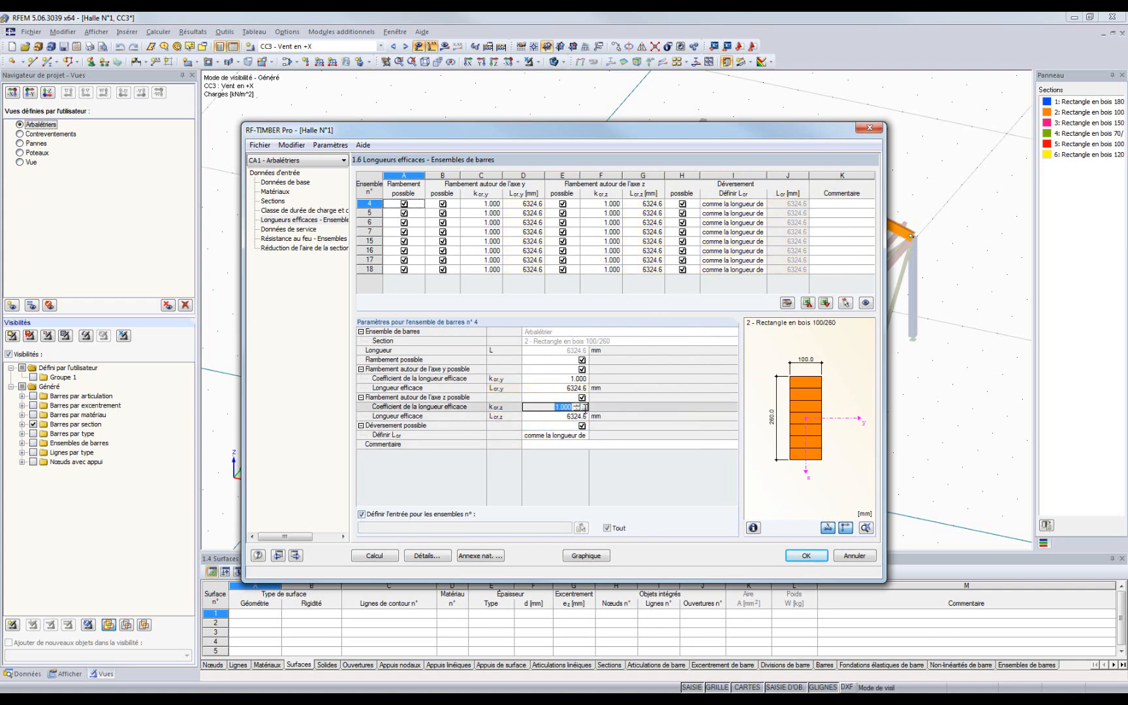
{"action": "left_click", "coordinate": [584, 408]}
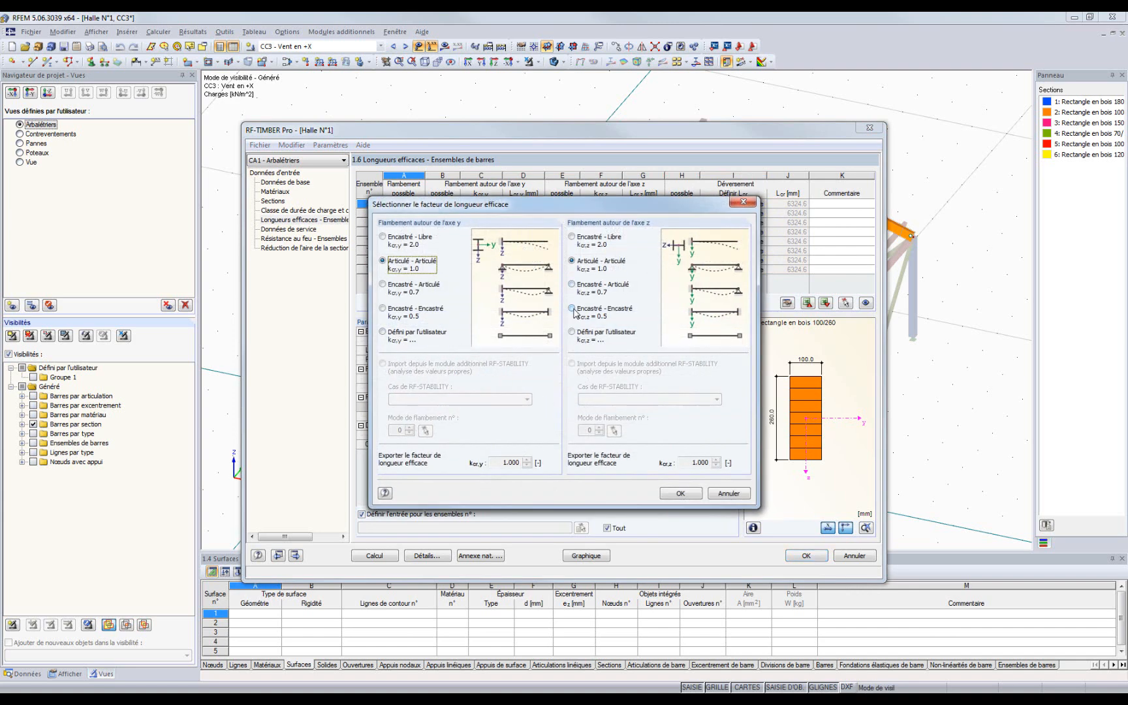
{"action": "left_click", "coordinate": [573, 309]}
{"action": "left_click", "coordinate": [679, 494]}
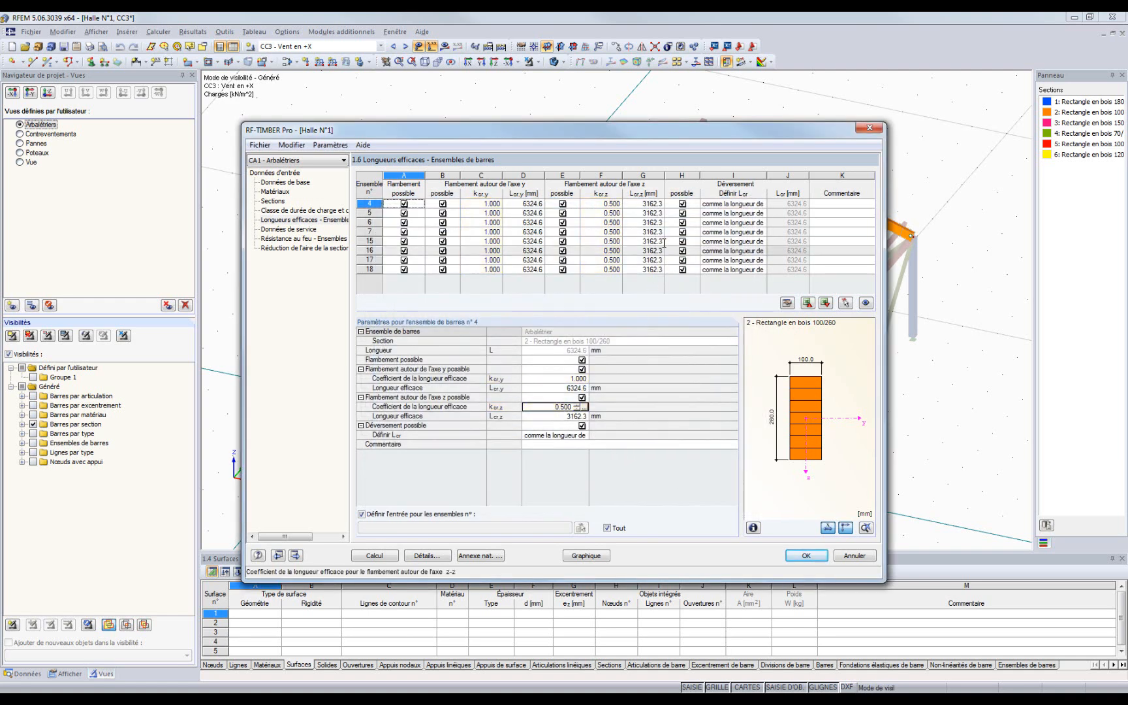
{"action": "left_click", "coordinate": [360, 513]}
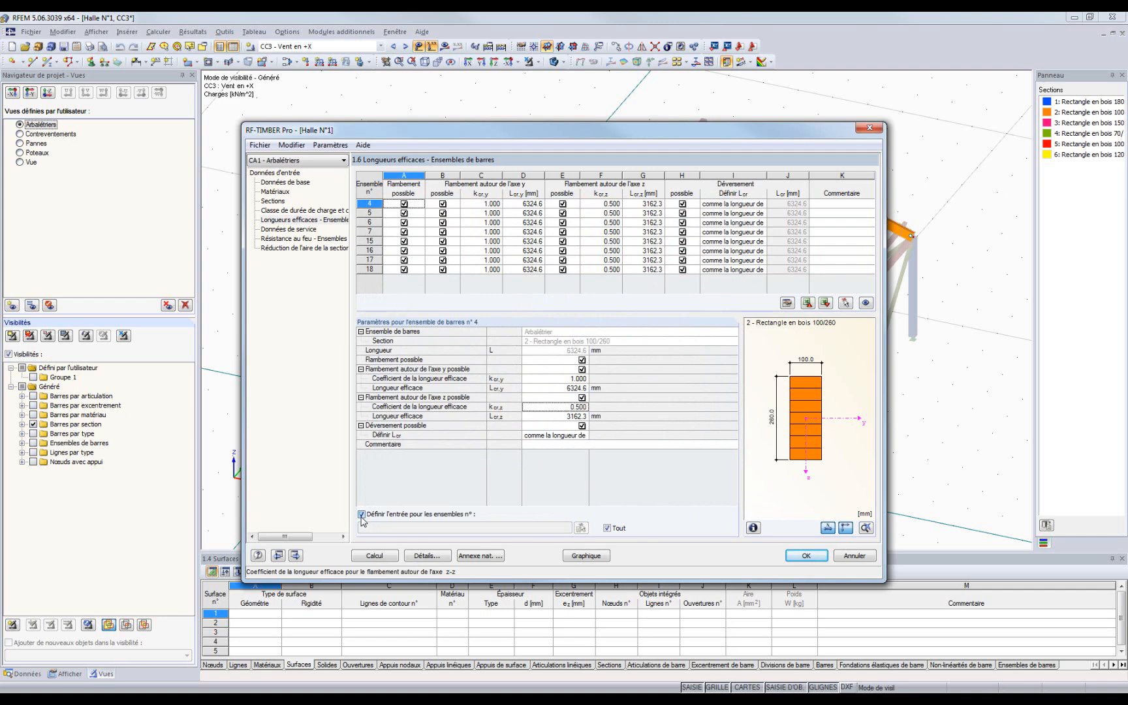
Add sets of members 5, 6, 16 and 17 to the serviceability data, picking the yellow rafters in the model.
{"action": "left_click", "coordinate": [291, 230]}
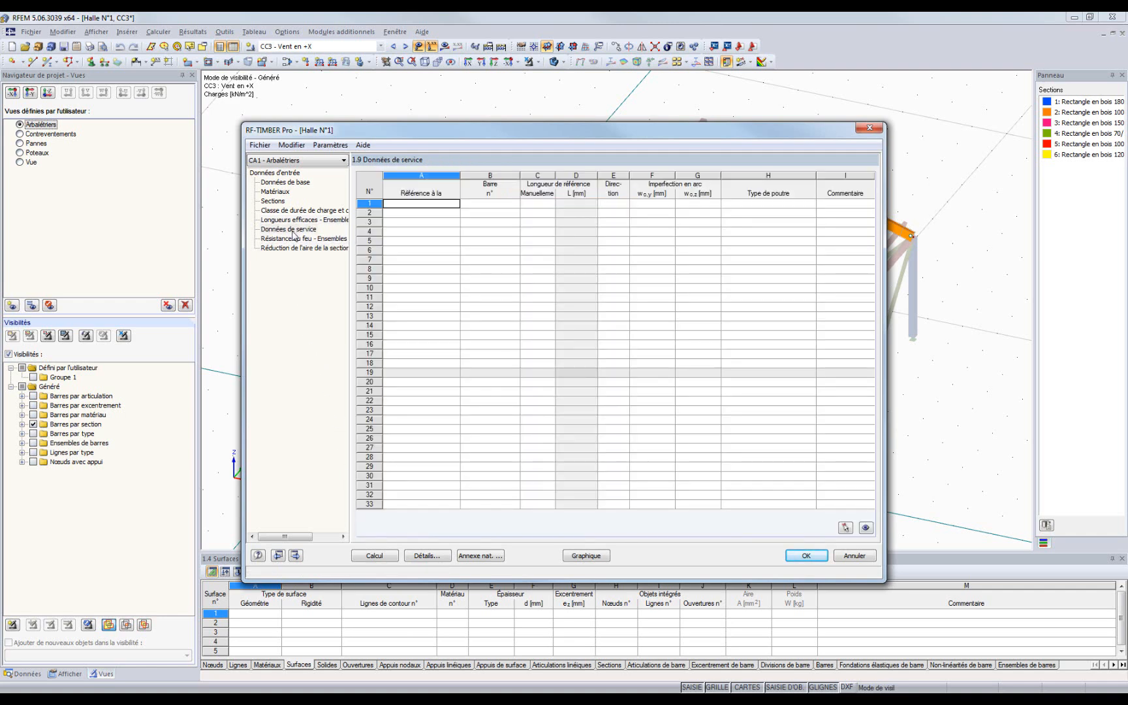
{"action": "left_click", "coordinate": [456, 204]}
{"action": "left_click", "coordinate": [417, 231]}
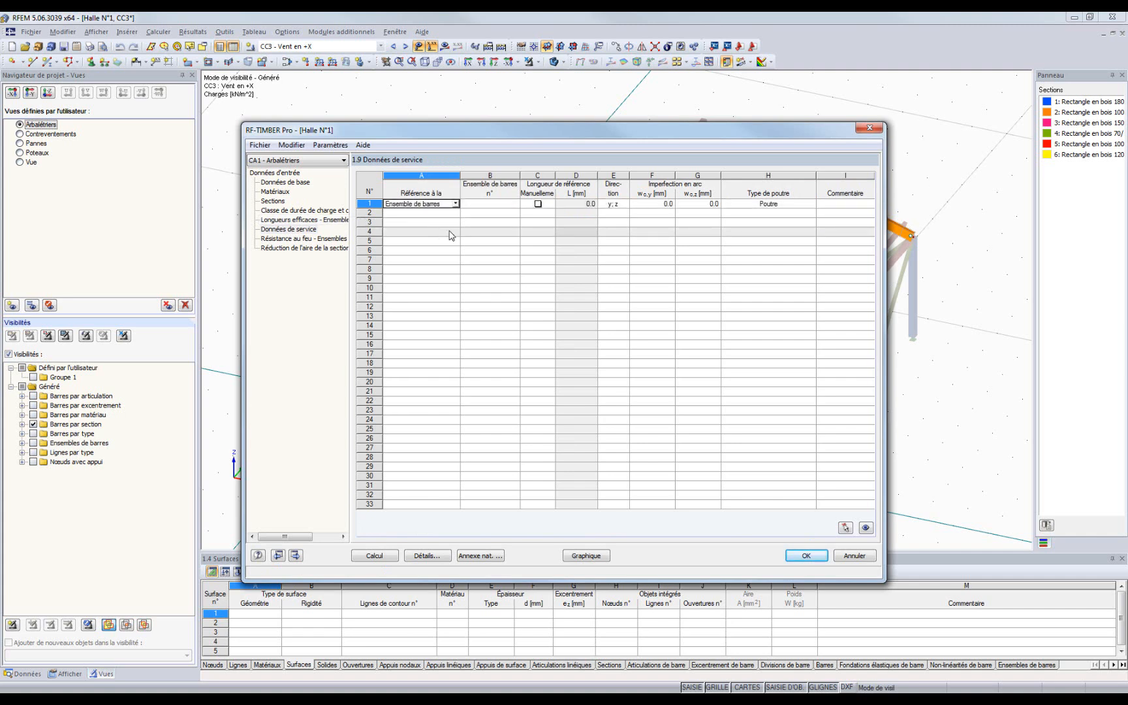
{"action": "left_click", "coordinate": [508, 204]}
{"action": "left_click", "coordinate": [517, 204]}
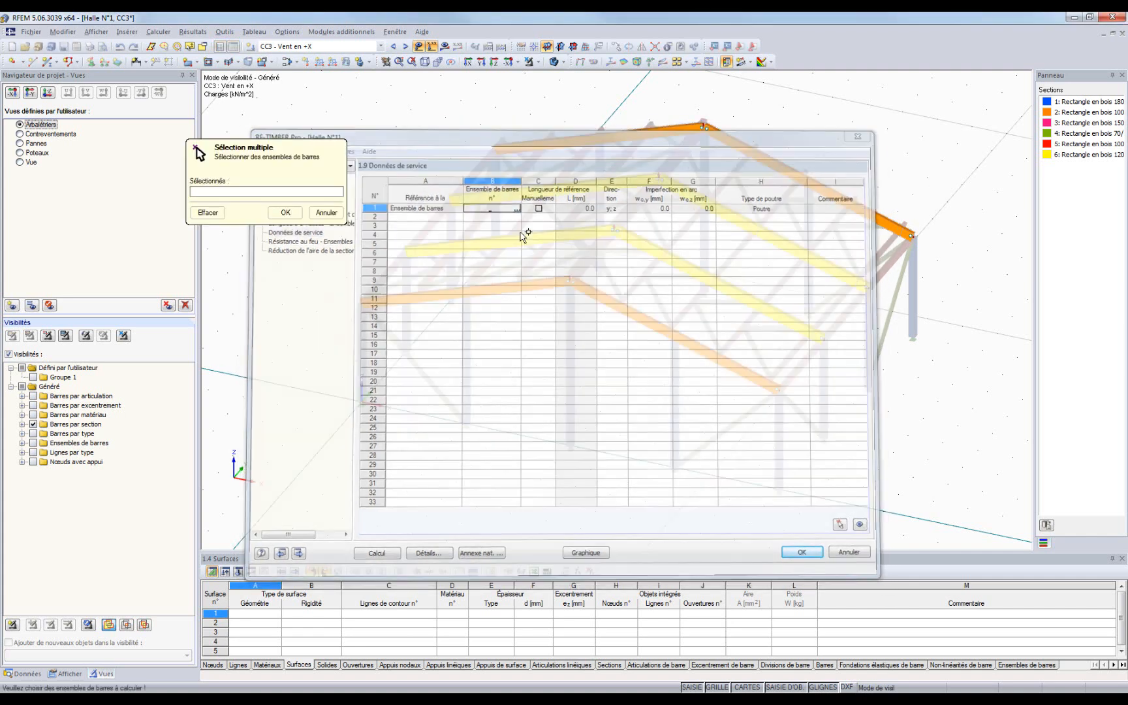
{"action": "left_click_drag", "start_coordinate": [708, 242], "coordinate": [579, 172]}
{"action": "left_click", "coordinate": [292, 212]}
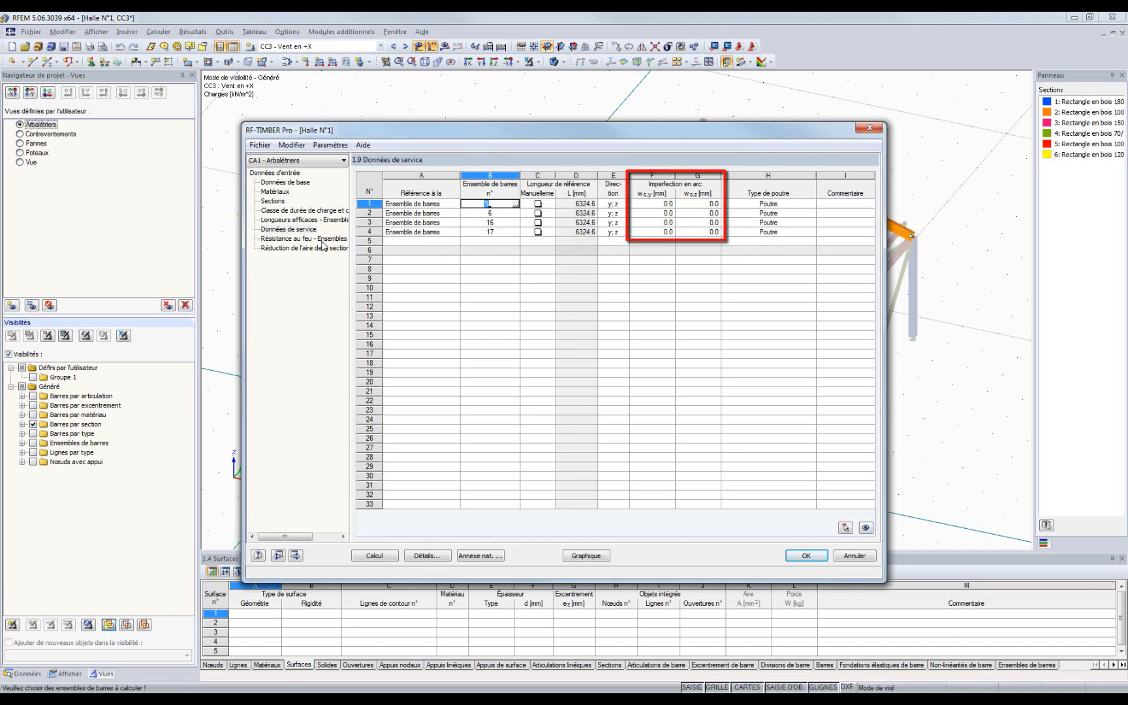
Define fire resistance for sets of members 5, 6, 16 and 17 with exposure on every side except the upper one.
{"action": "left_click", "coordinate": [322, 239]}
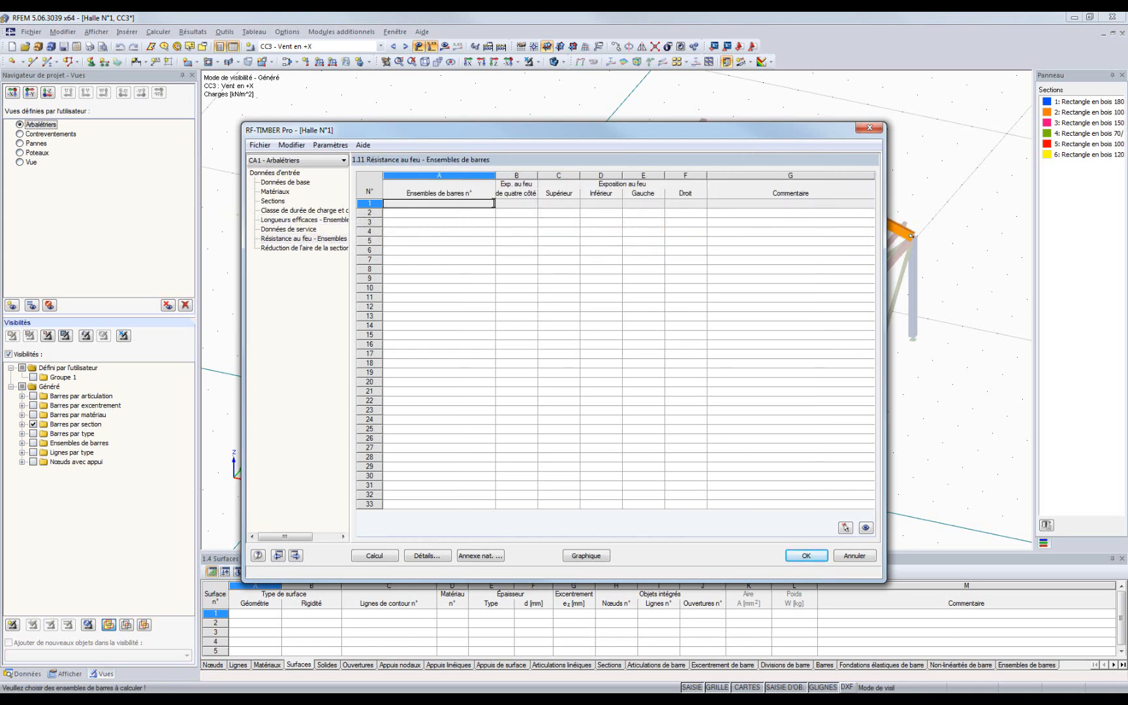
{"action": "left_click", "coordinate": [492, 205]}
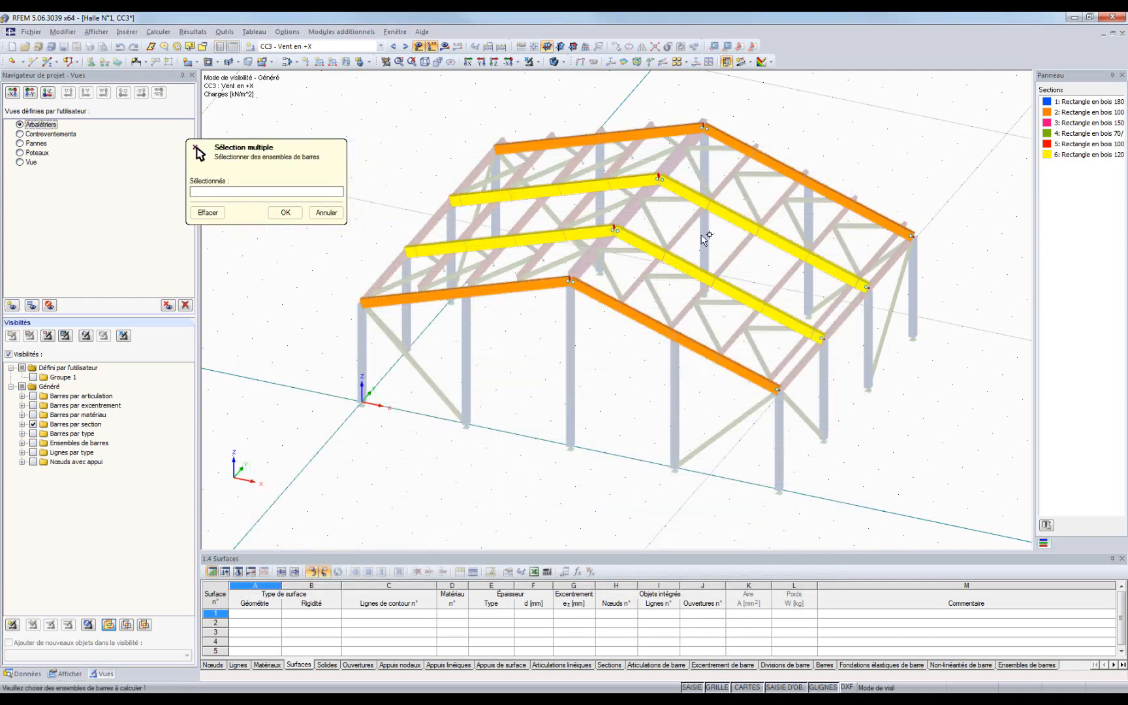
{"action": "left_click_drag", "start_coordinate": [706, 238], "coordinate": [594, 171]}
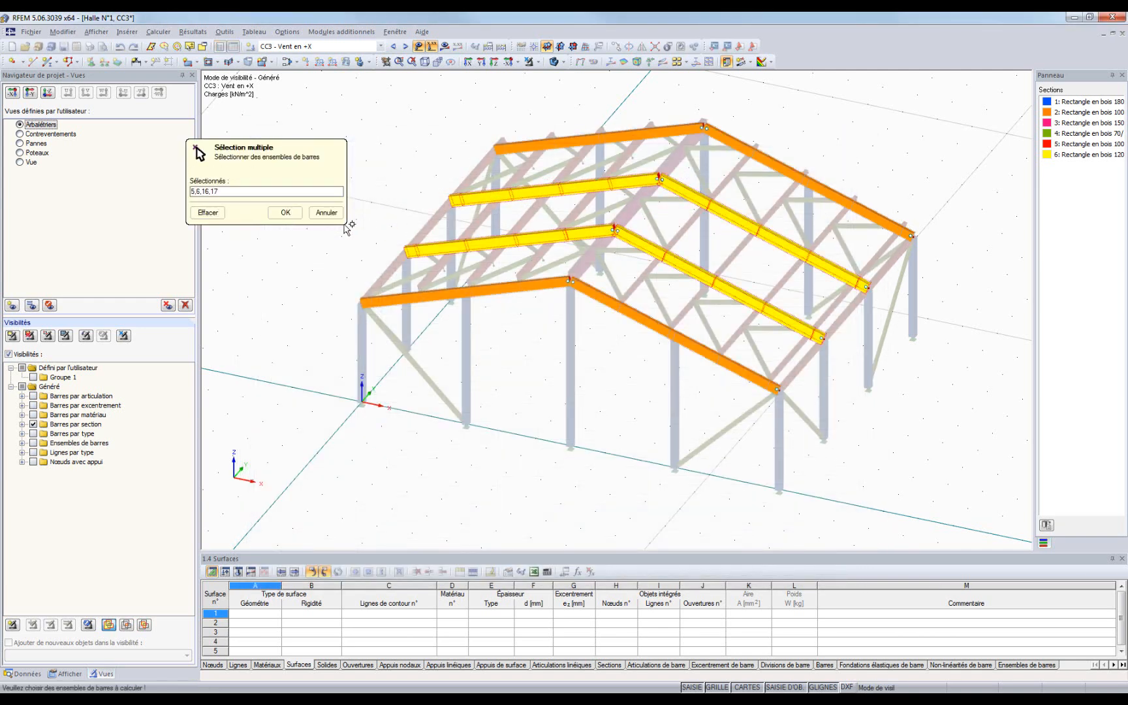
{"action": "left_click", "coordinate": [285, 212]}
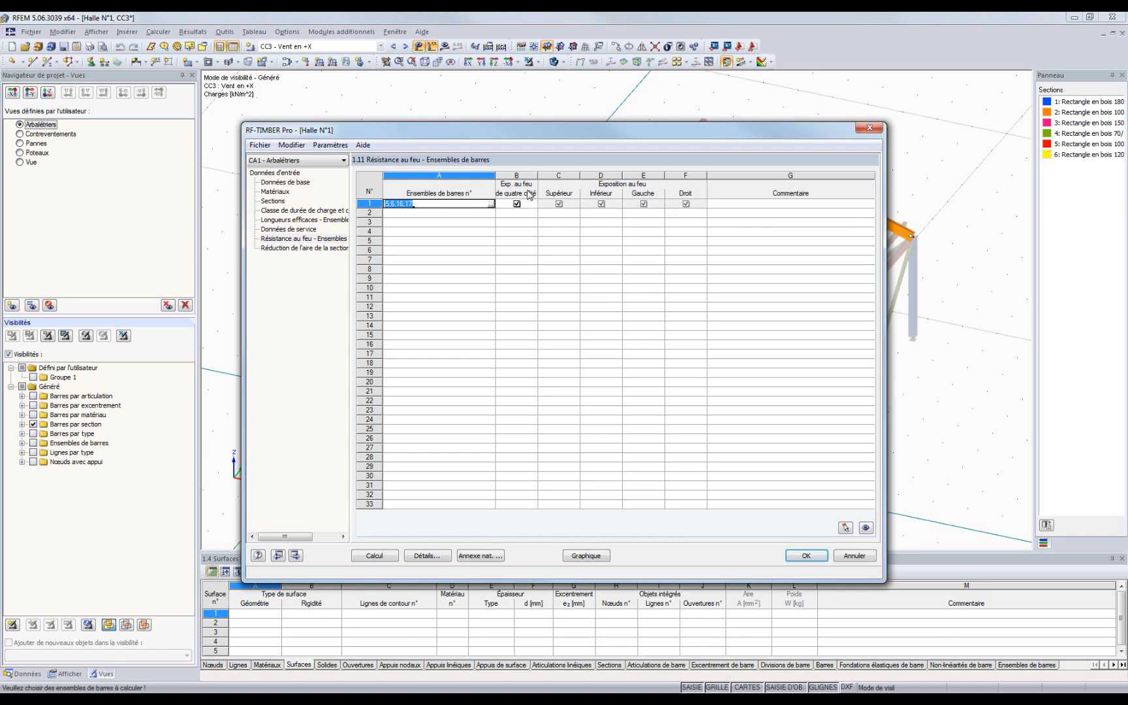
{"action": "left_click", "coordinate": [517, 204]}
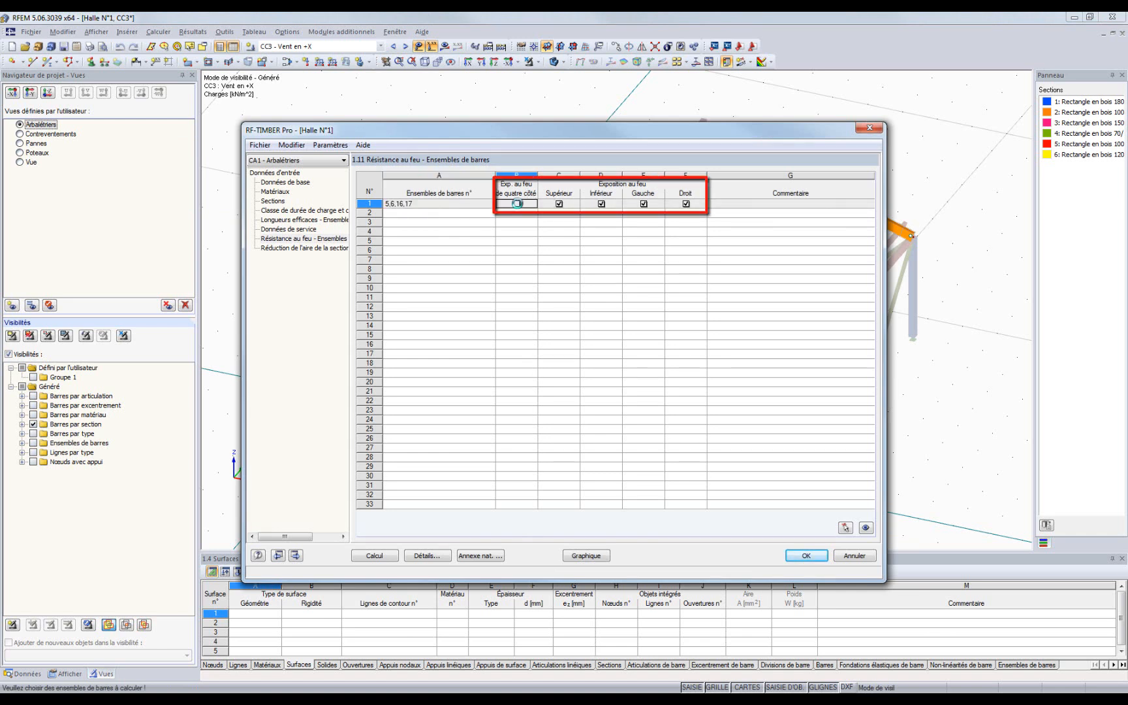
{"action": "left_click", "coordinate": [559, 204]}
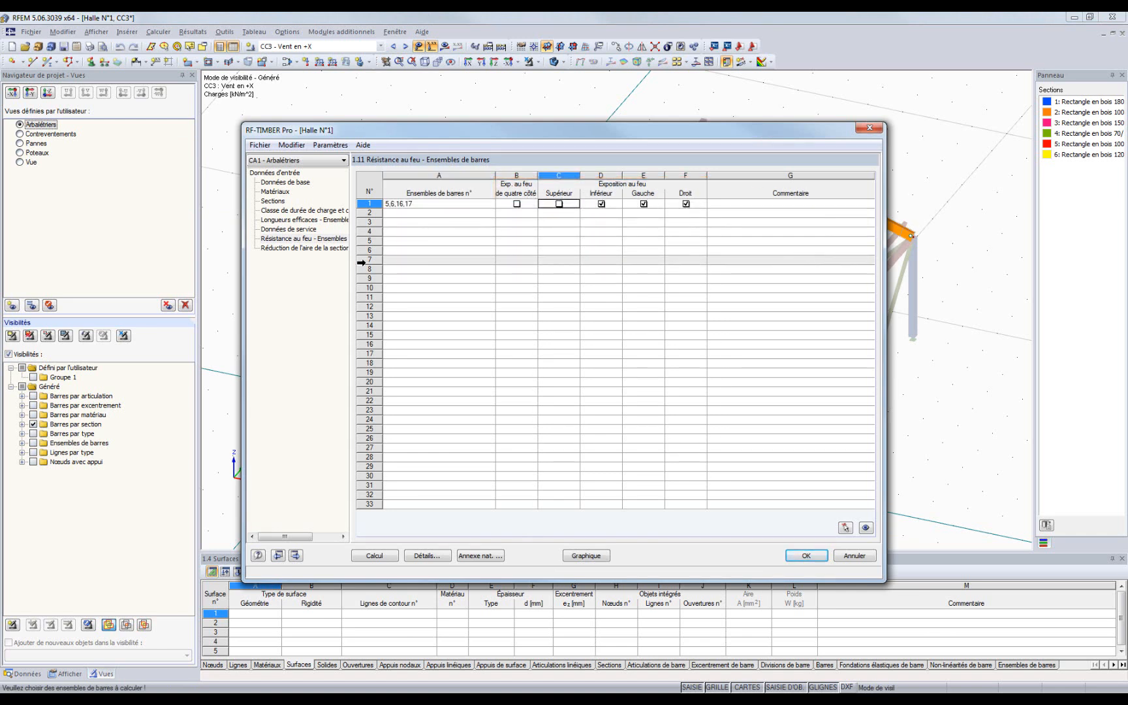
Start a first cross-section reduction entry that refers to a set of members.
{"action": "left_click", "coordinate": [319, 249]}
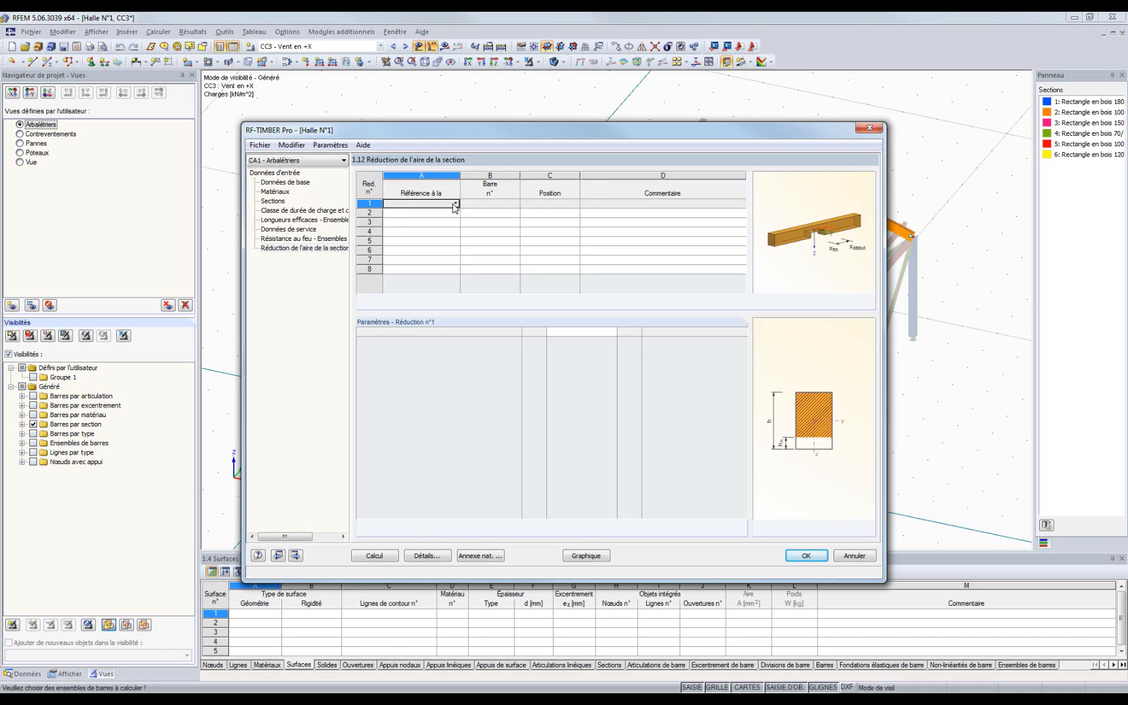
{"action": "left_click", "coordinate": [455, 203]}
{"action": "left_click", "coordinate": [416, 223]}
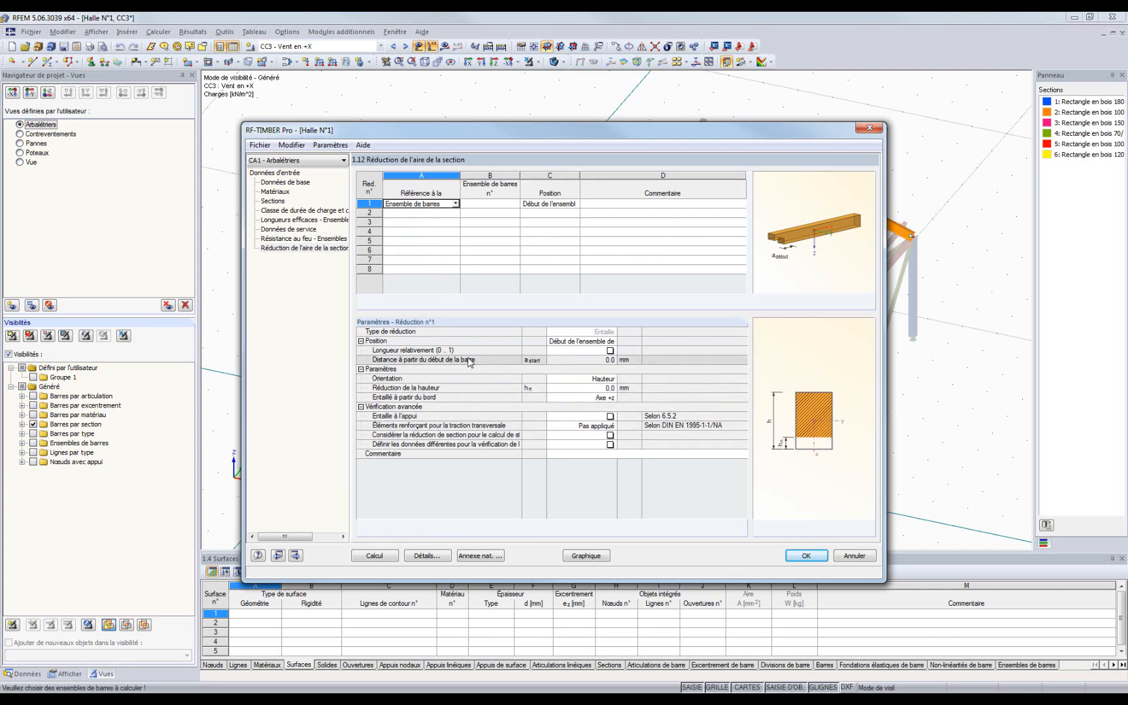
Examine the calculation details for resistance, stability, serviceability, fire resistance and the other options, keeping the settings as they are.
{"action": "left_click", "coordinate": [425, 556]}
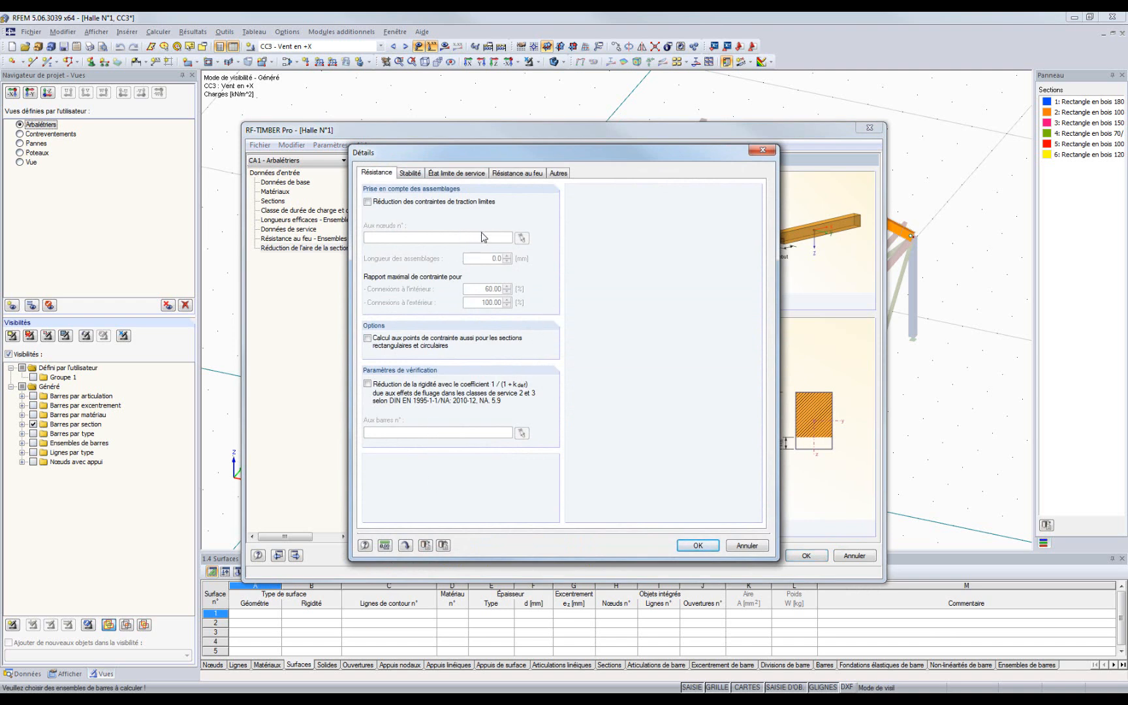
{"action": "left_click", "coordinate": [410, 174]}
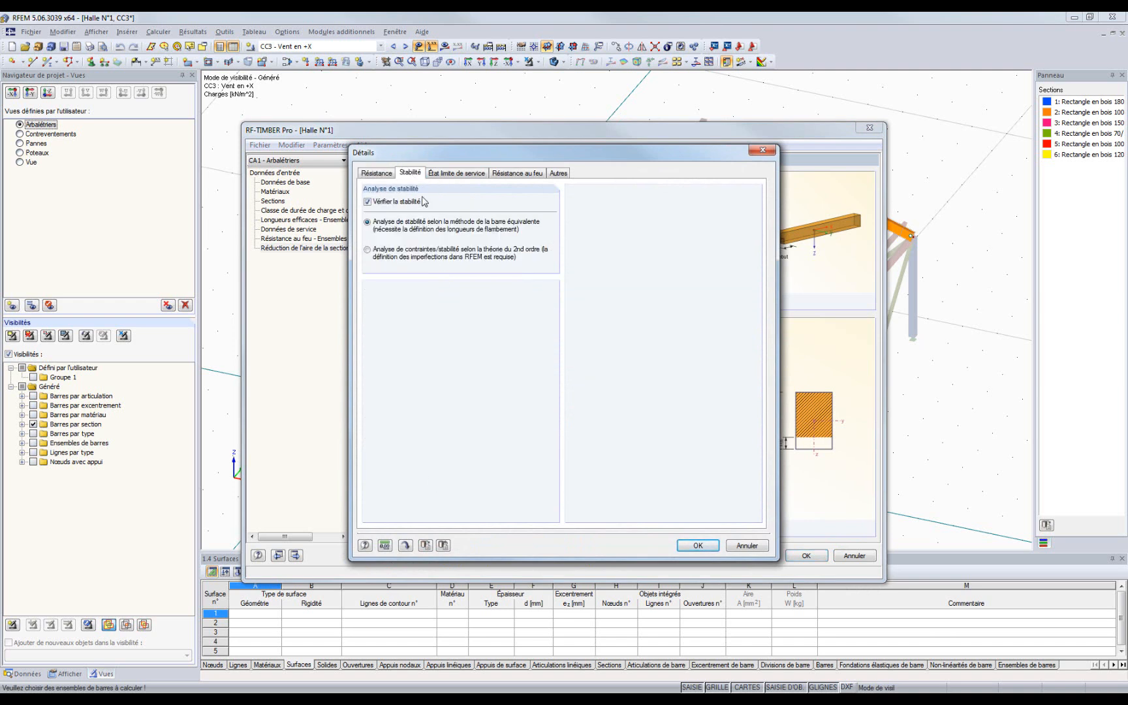
{"action": "left_click", "coordinate": [448, 175]}
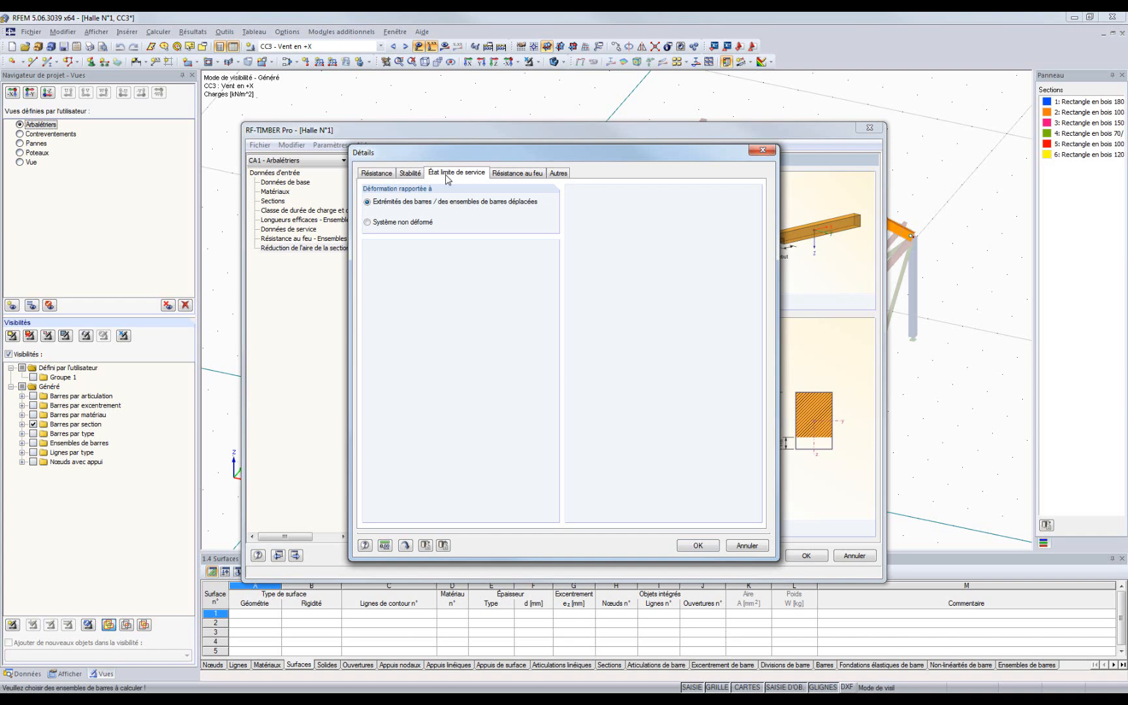
{"action": "left_click", "coordinate": [519, 175]}
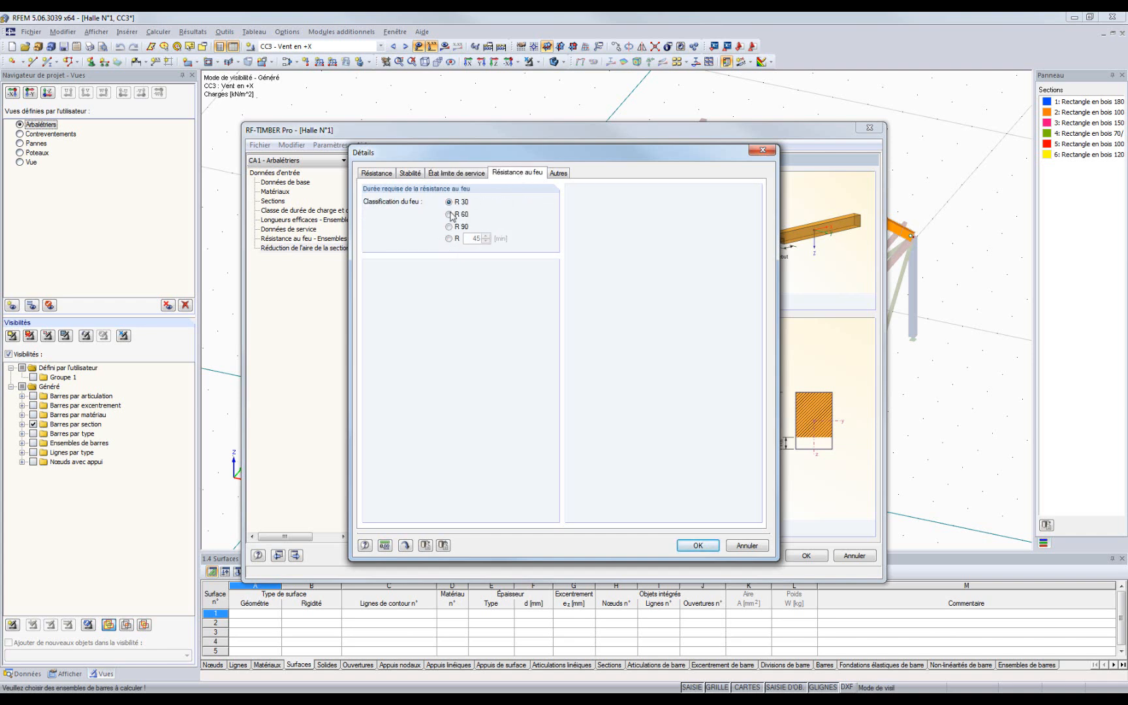
{"action": "left_click", "coordinate": [559, 174]}
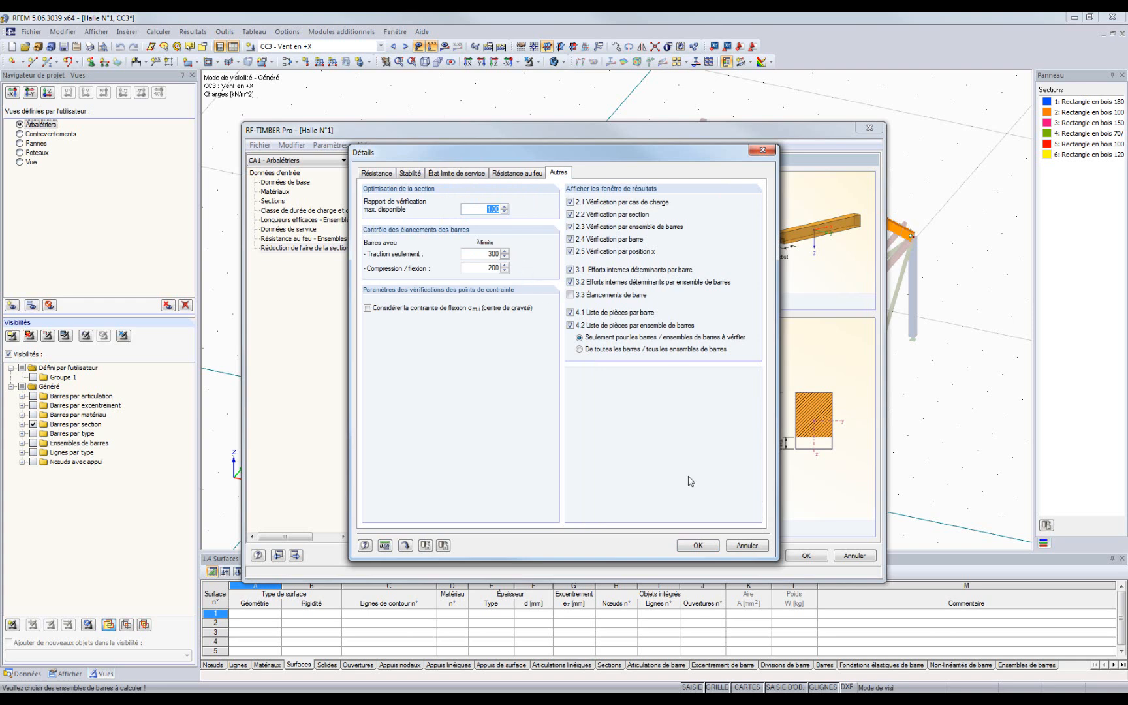
{"action": "left_click", "coordinate": [696, 544]}
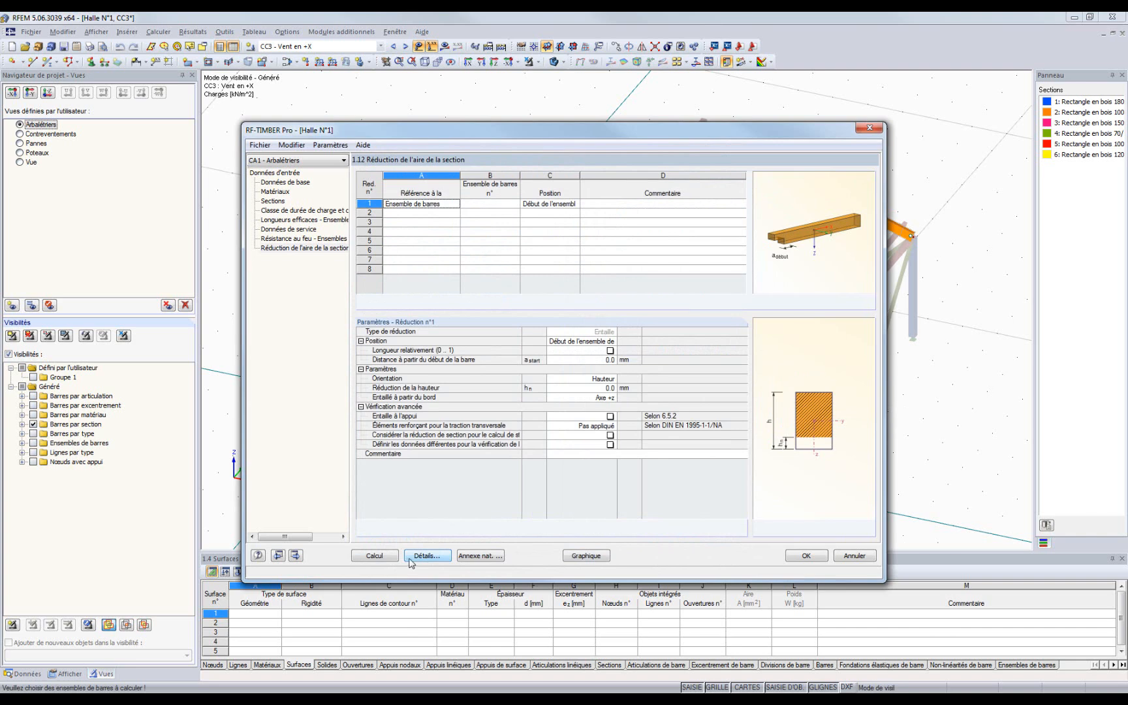
Calculate the design case and review the verifications by load case and by member plus the parts list by set of members.
{"action": "left_click", "coordinate": [374, 557]}
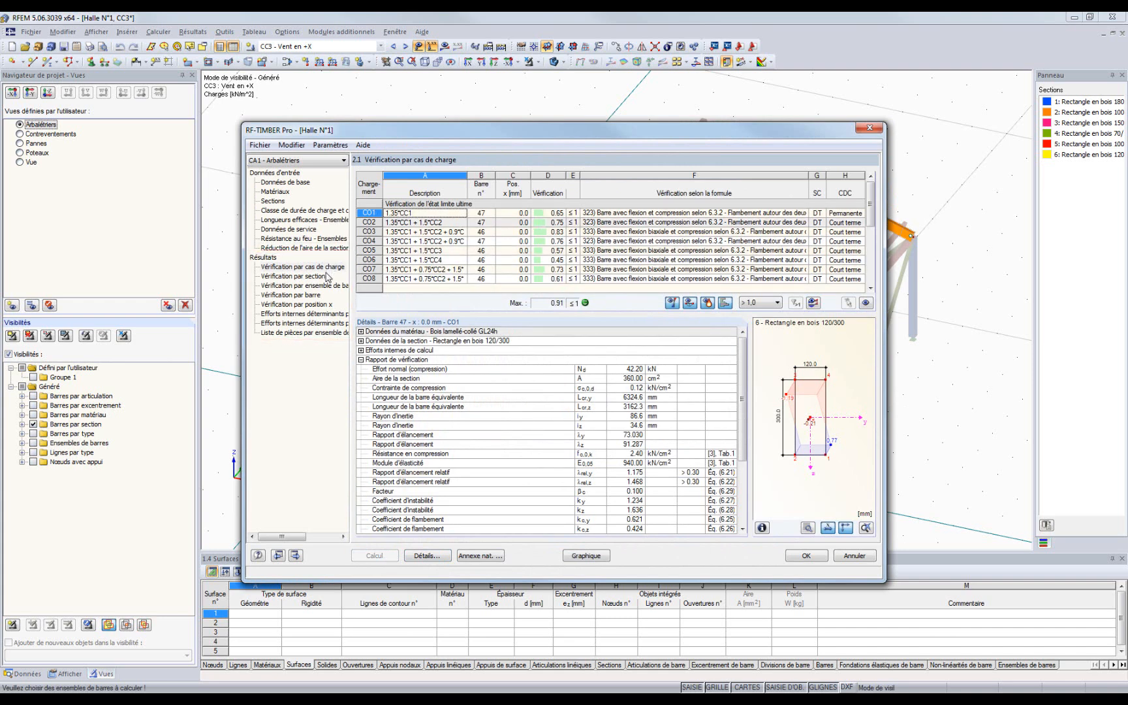
{"action": "left_click", "coordinate": [305, 285]}
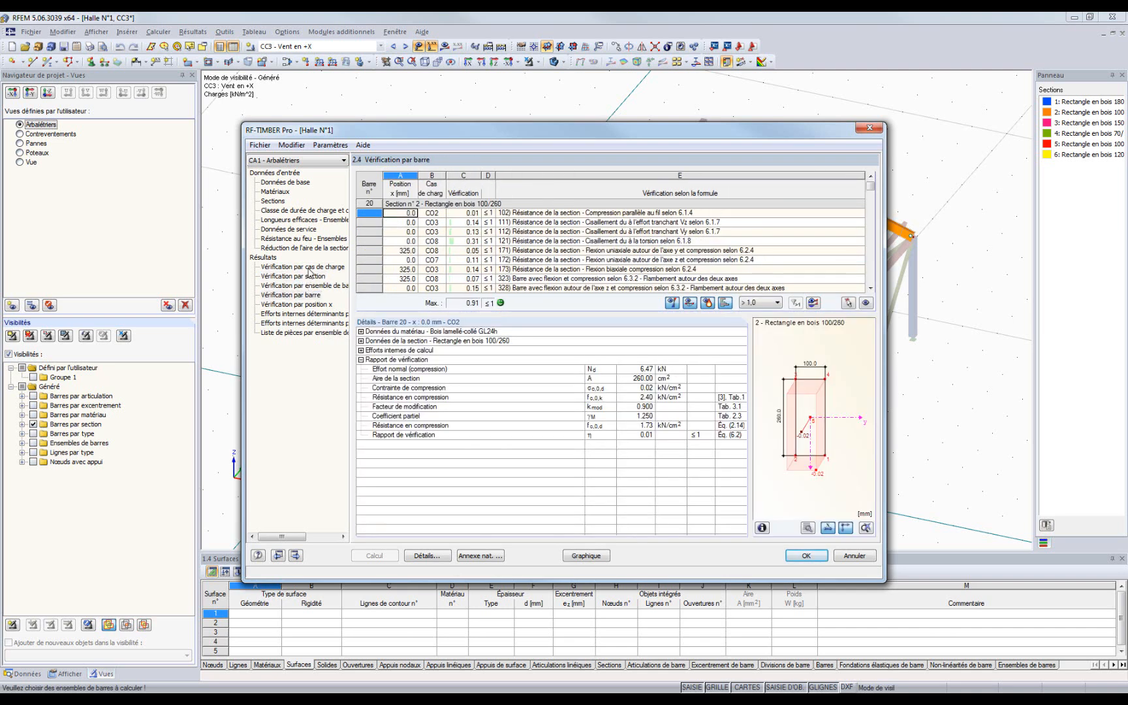
{"action": "left_click", "coordinate": [309, 267]}
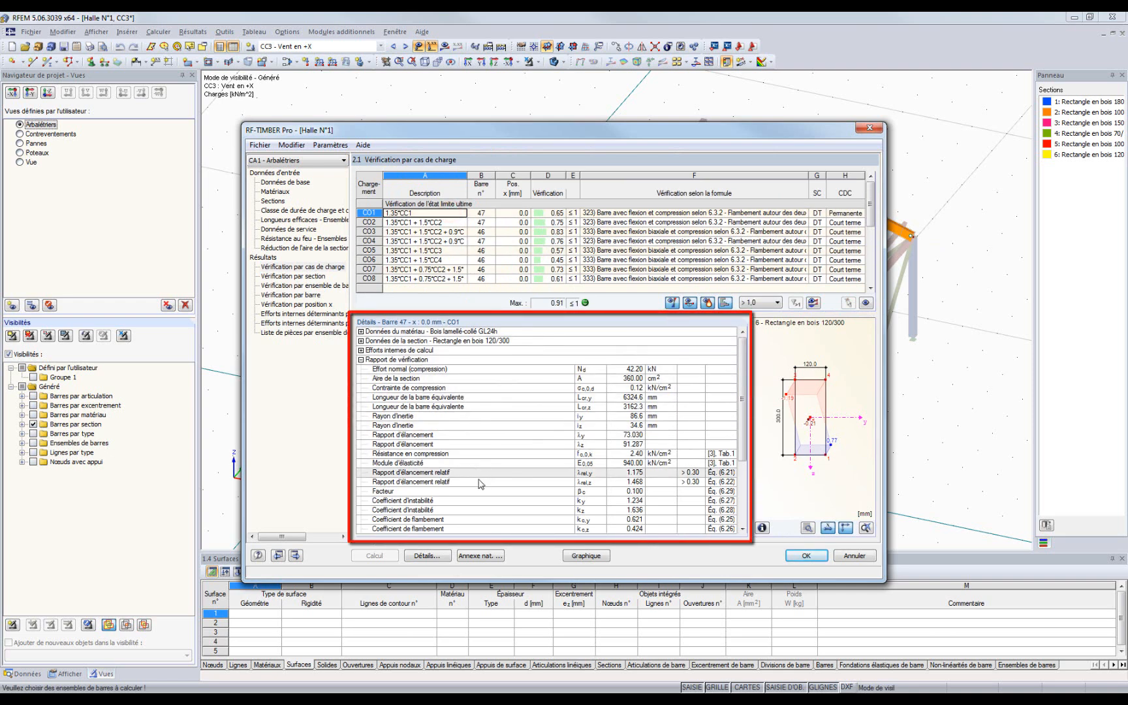
{"action": "scroll", "coordinate": [481, 496], "scroll_direction": "down", "scroll_amount": 4}
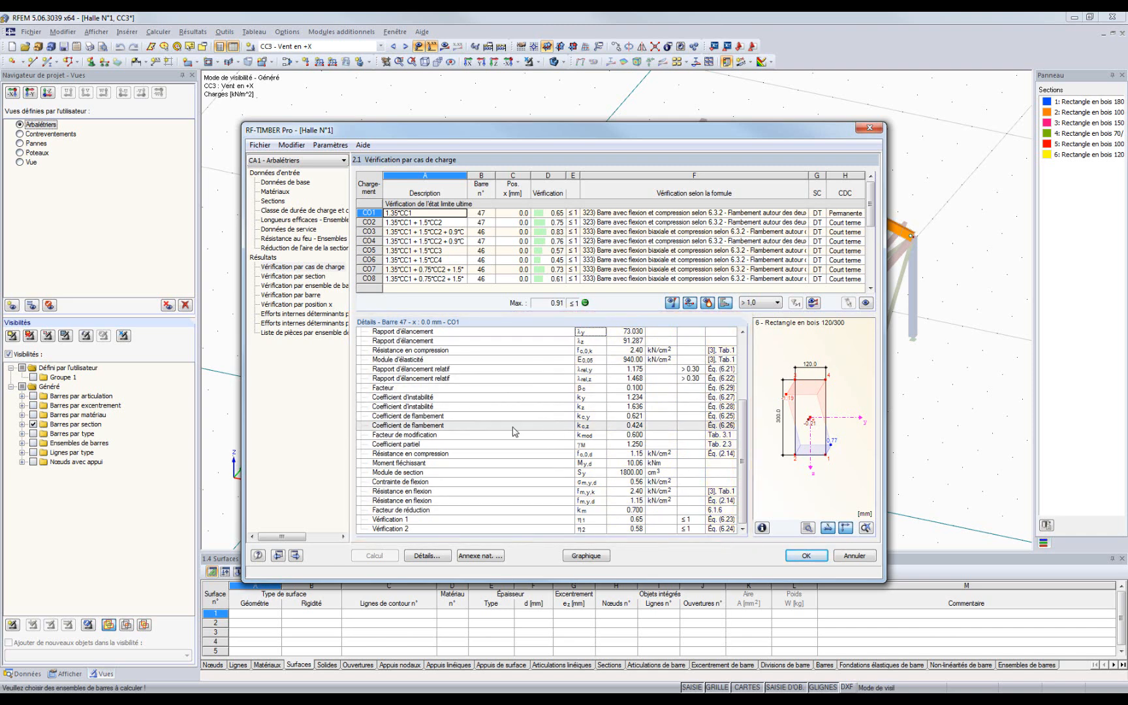
{"action": "scroll", "coordinate": [514, 432], "scroll_direction": "up", "scroll_amount": 4}
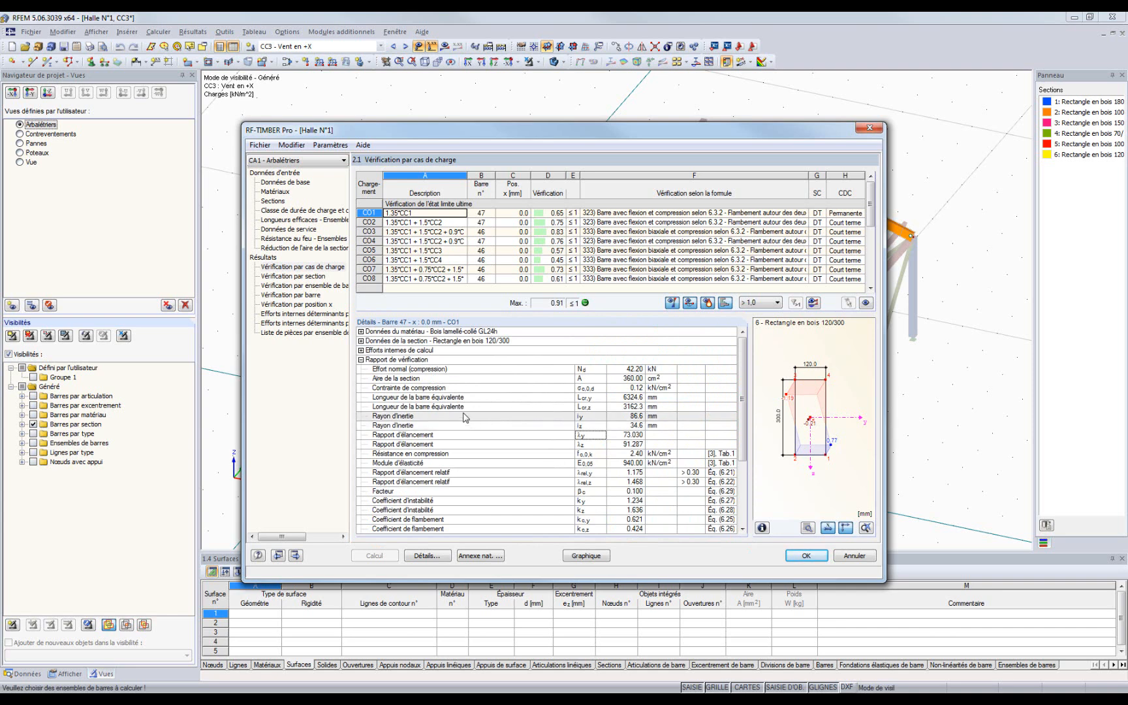
{"action": "left_click", "coordinate": [293, 334]}
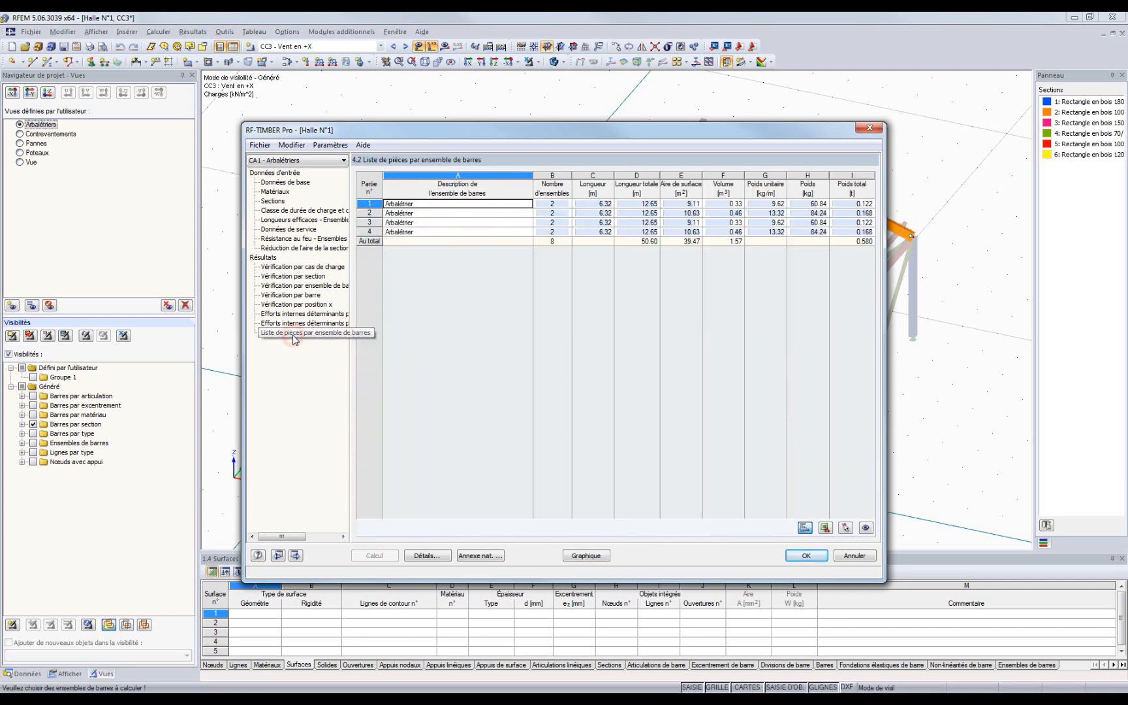
{"action": "left_click", "coordinate": [278, 267]}
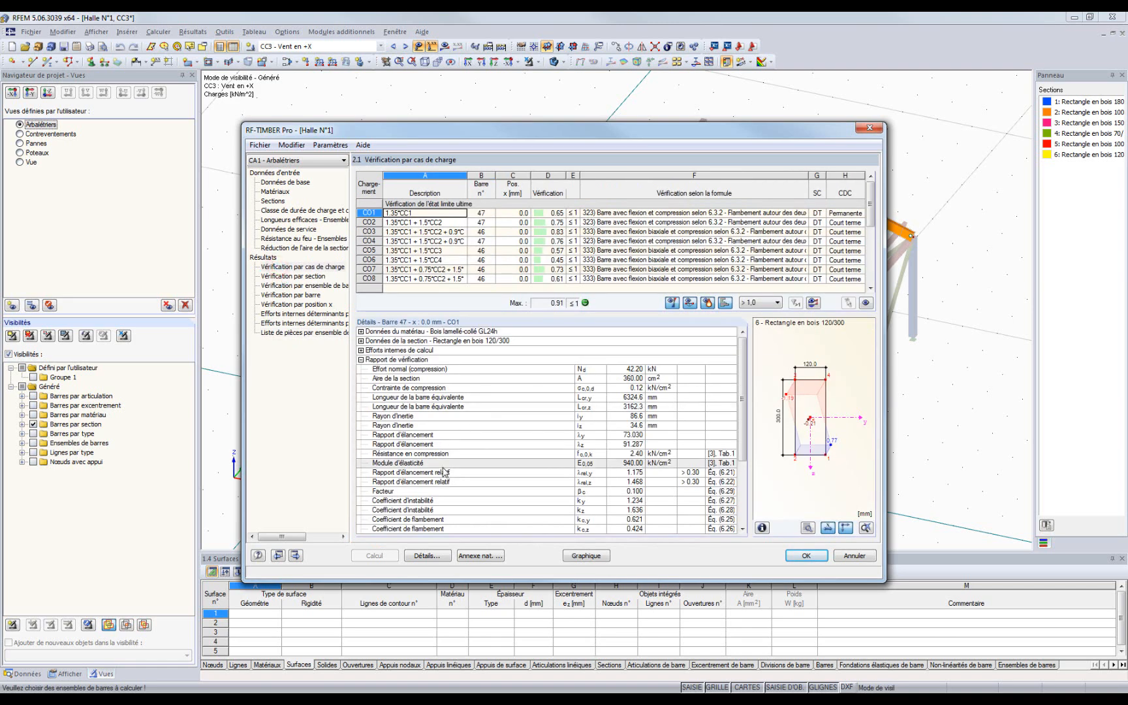
Show the design ratios graphically on the model, switching the ultimate limit state, serviceability and fire resistance results on and off in turn.
{"action": "left_click", "coordinate": [586, 556]}
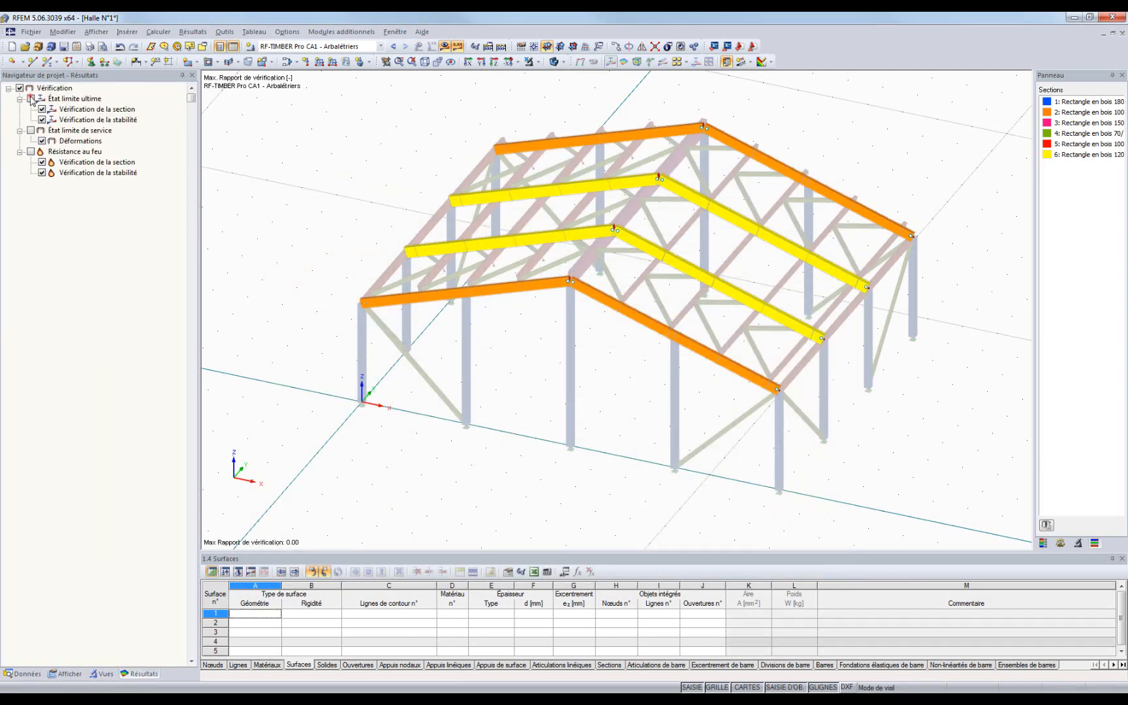
{"action": "left_click", "coordinate": [31, 99]}
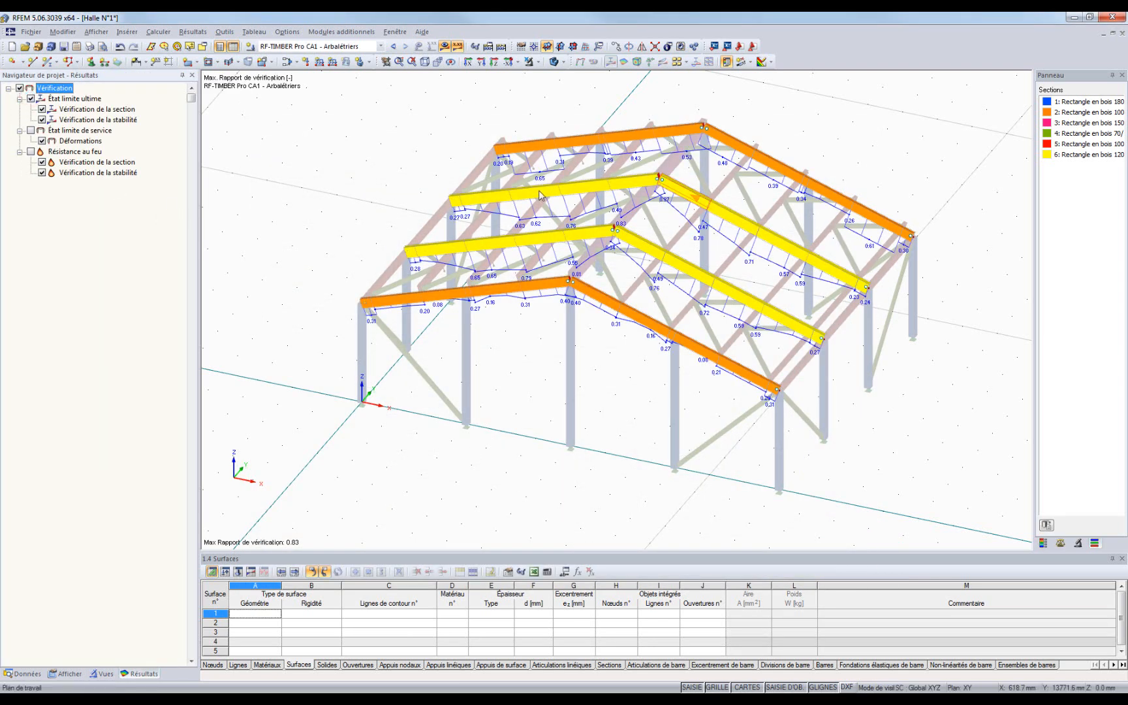
{"action": "left_click", "coordinate": [30, 99]}
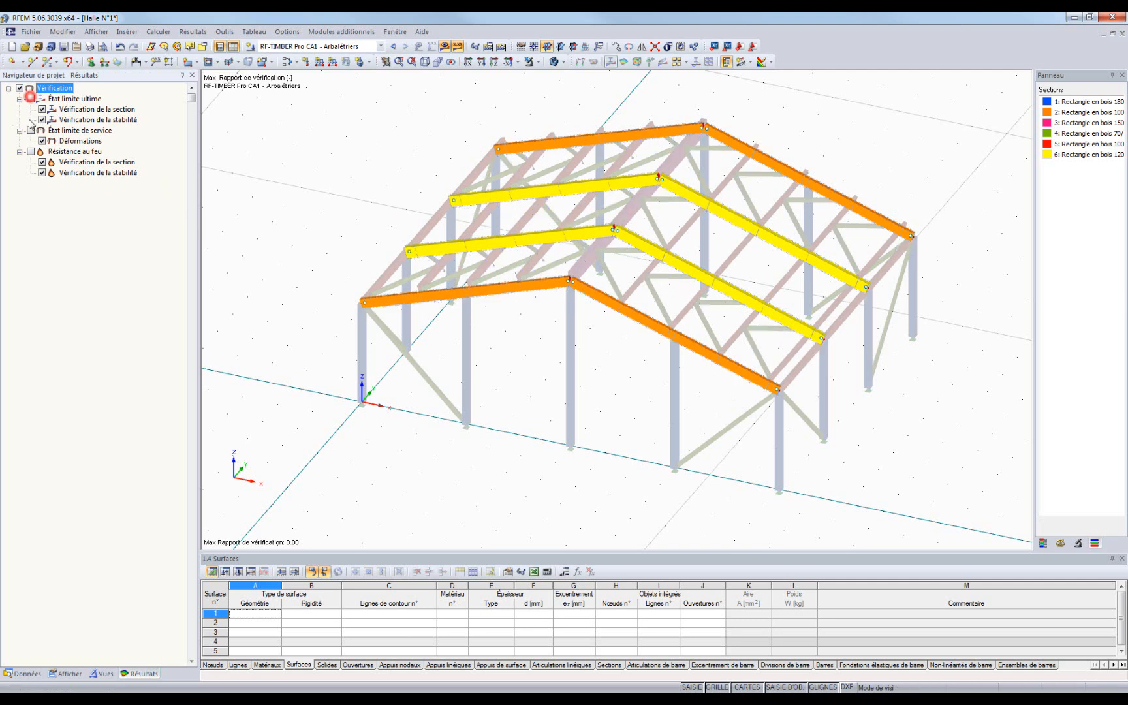
{"action": "left_click", "coordinate": [30, 130]}
{"action": "left_click", "coordinate": [31, 131]}
{"action": "left_click", "coordinate": [31, 151]}
{"action": "left_click", "coordinate": [31, 152]}
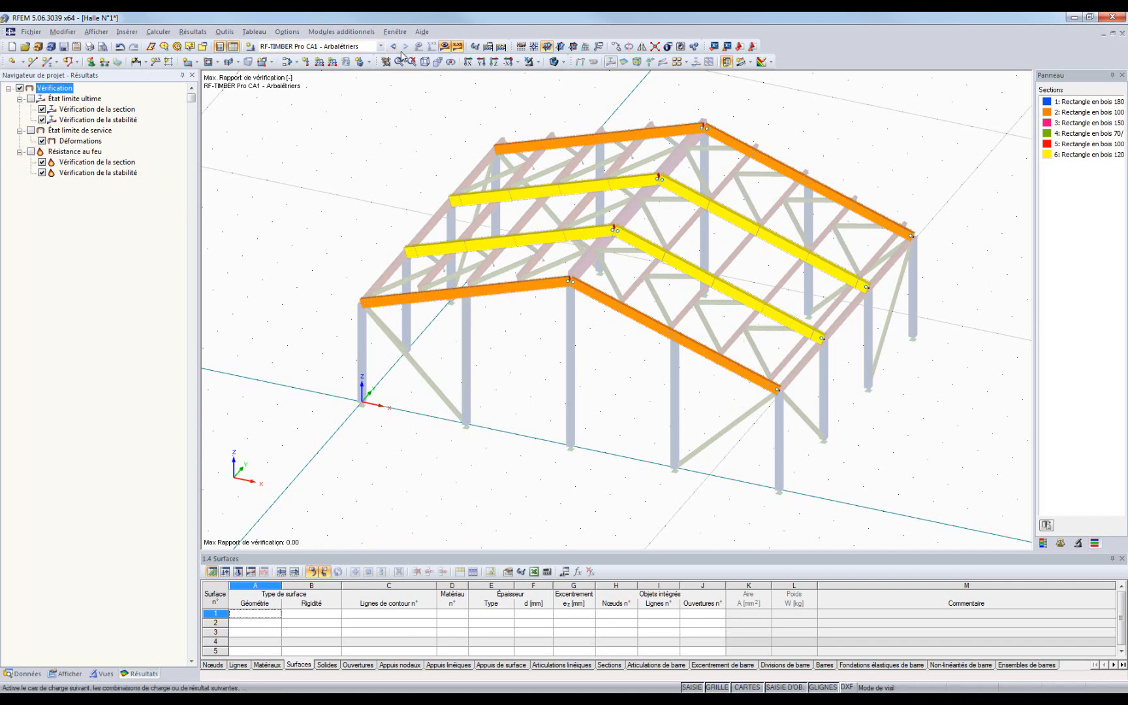
Show the internal forces of load combination CO24 on the complete model, cancelling the visibility mode and hiding the loads.
{"action": "left_click", "coordinate": [382, 46]}
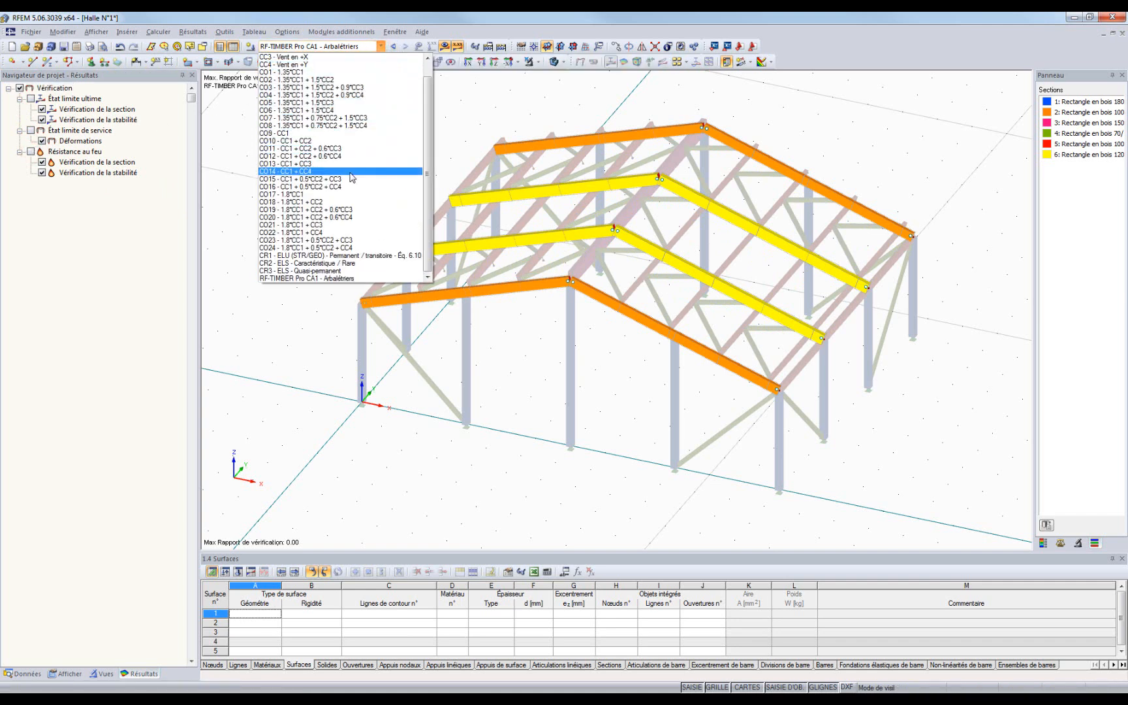
{"action": "left_click", "coordinate": [351, 248]}
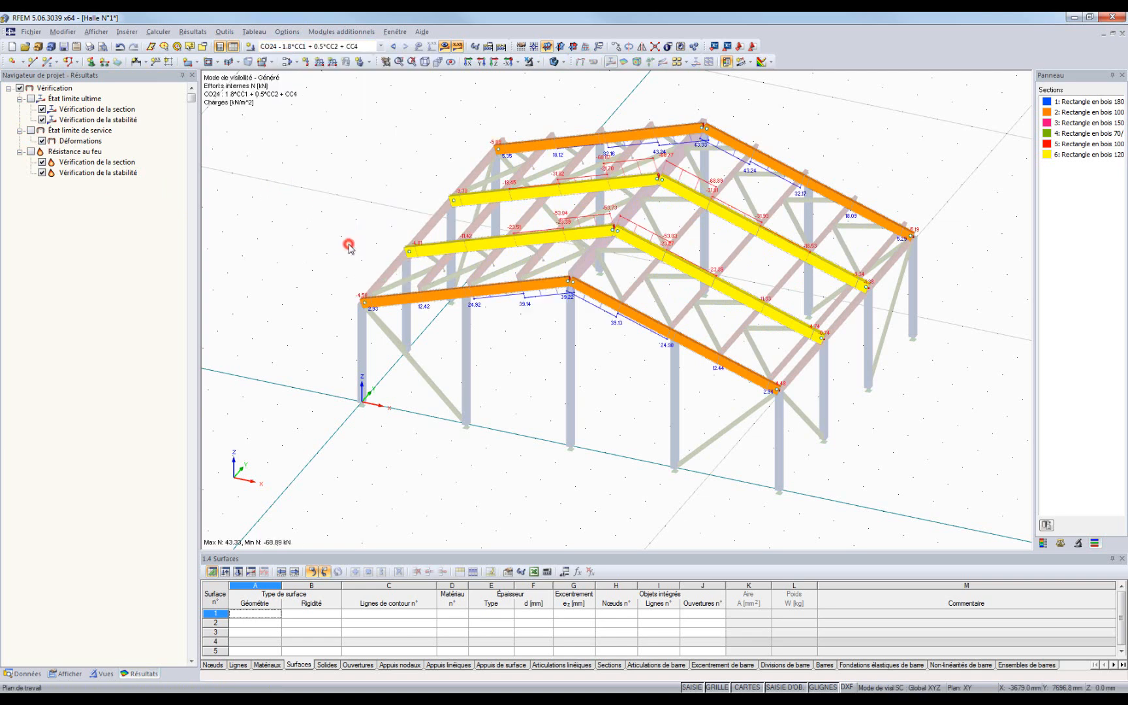
{"action": "left_click", "coordinate": [555, 62]}
{"action": "left_click", "coordinate": [529, 62]}
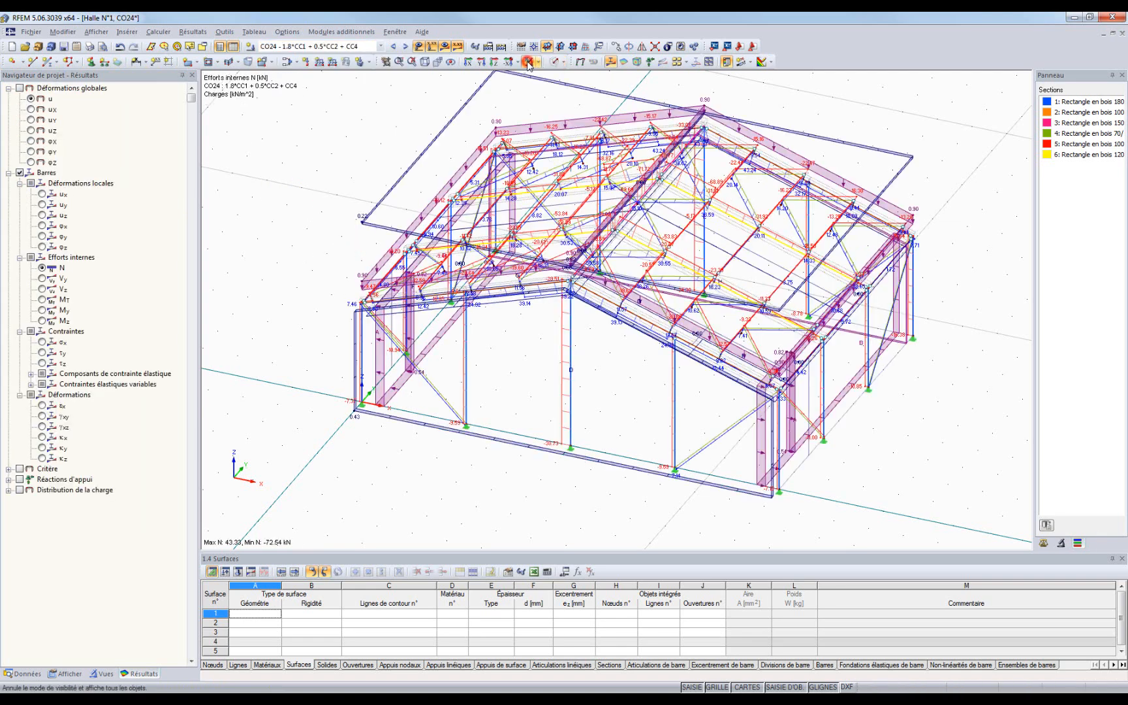
{"action": "left_click", "coordinate": [419, 45]}
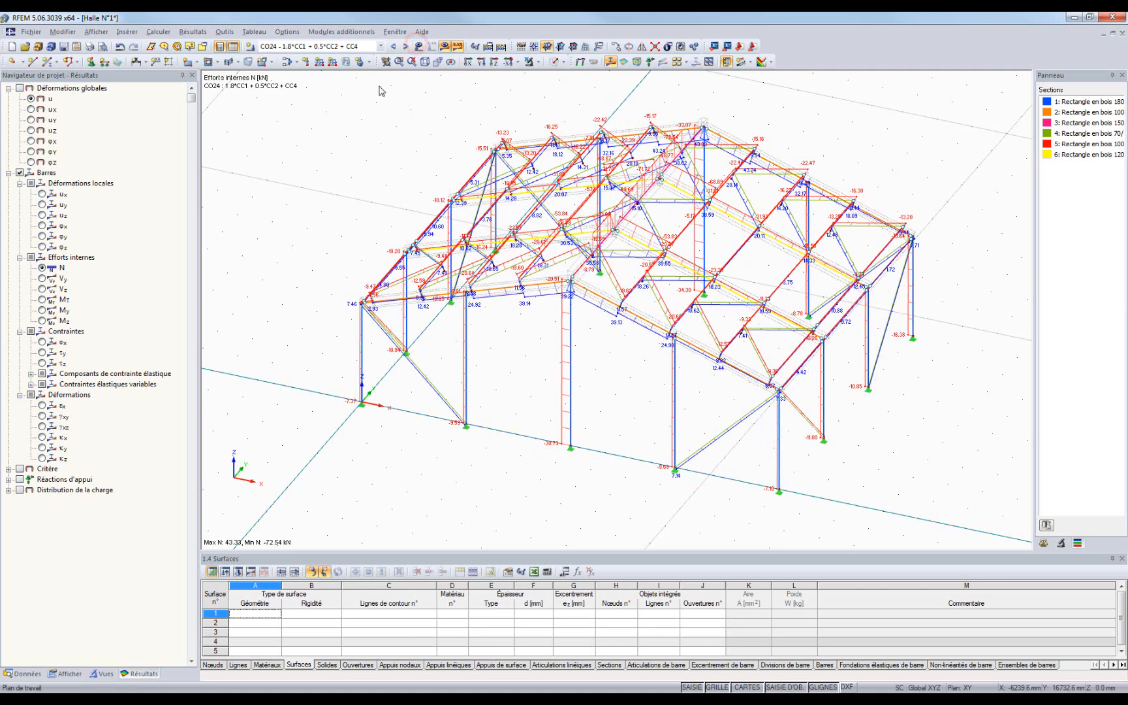
View the members' shear forces Vy and Vz in turn, and play and stop an animation of the global deformations u.
{"action": "left_click", "coordinate": [43, 279]}
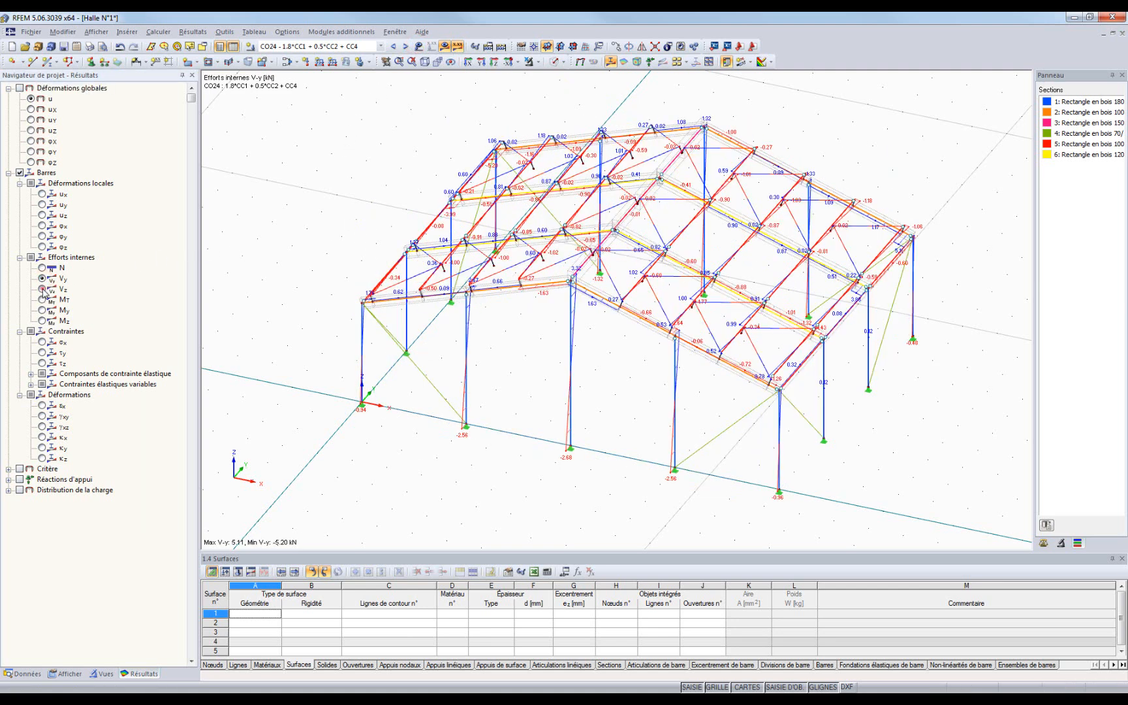
{"action": "left_click", "coordinate": [43, 290]}
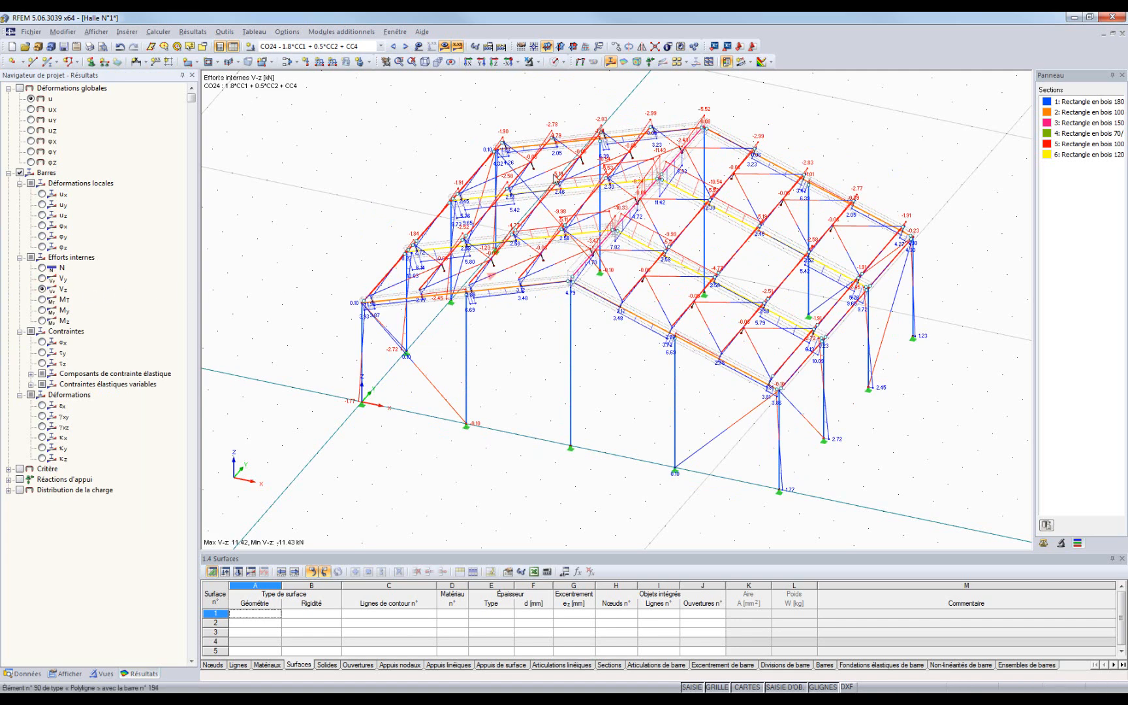
{"action": "left_click", "coordinate": [578, 62]}
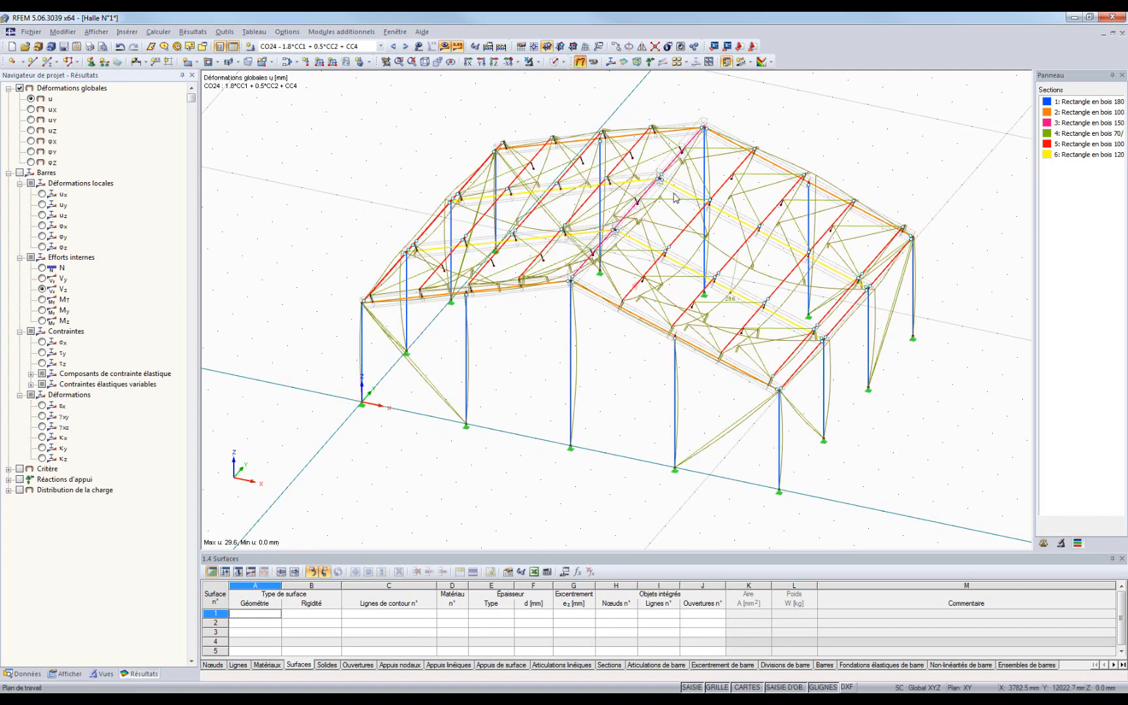
{"action": "left_click", "coordinate": [596, 63]}
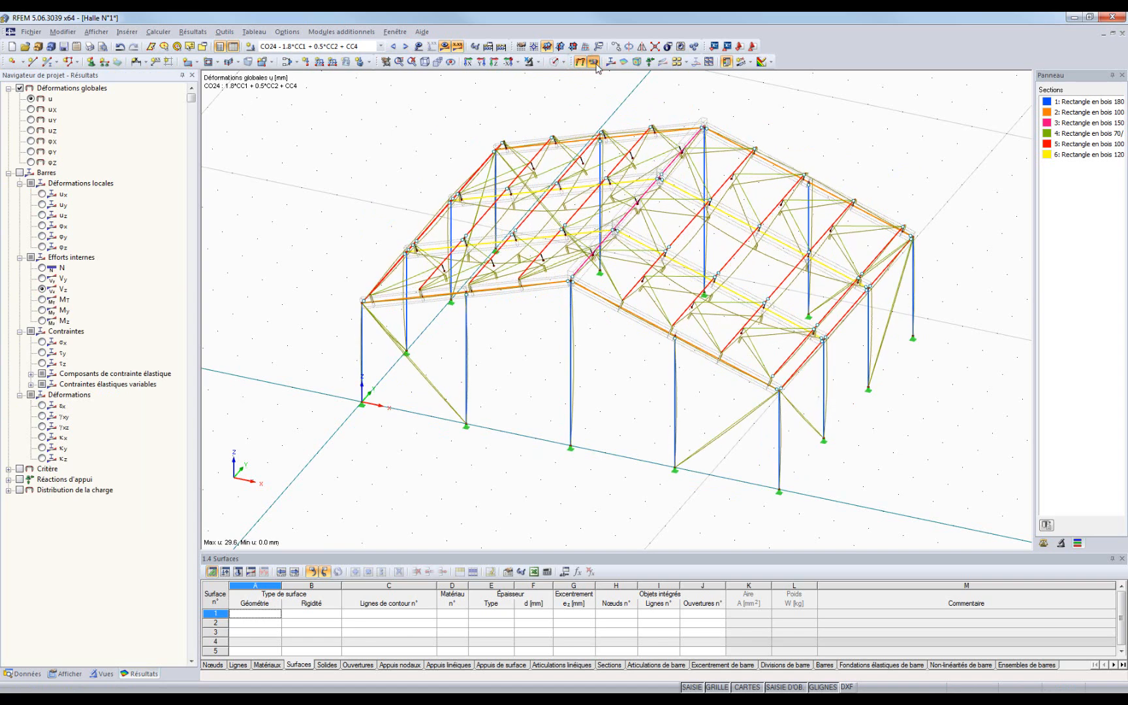
{"action": "left_click", "coordinate": [594, 63]}
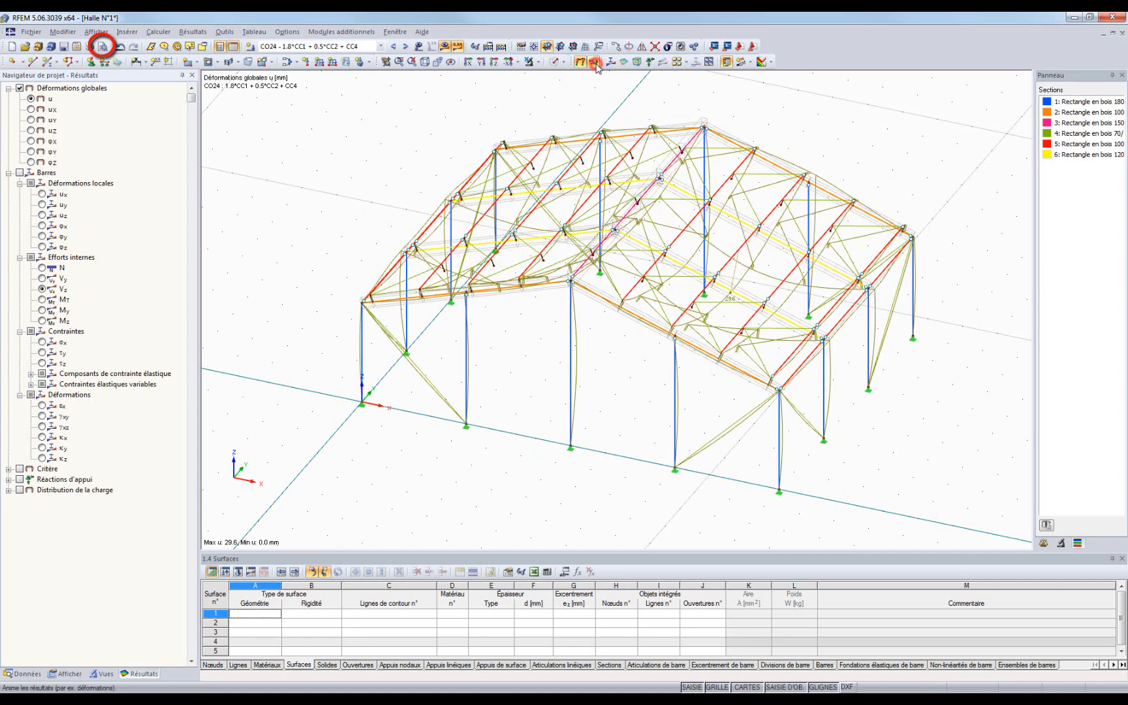
Open the printout report and review its RFEM chapter, from the model base data and nodes to the load case and combination results summary.
{"action": "left_click", "coordinate": [103, 48]}
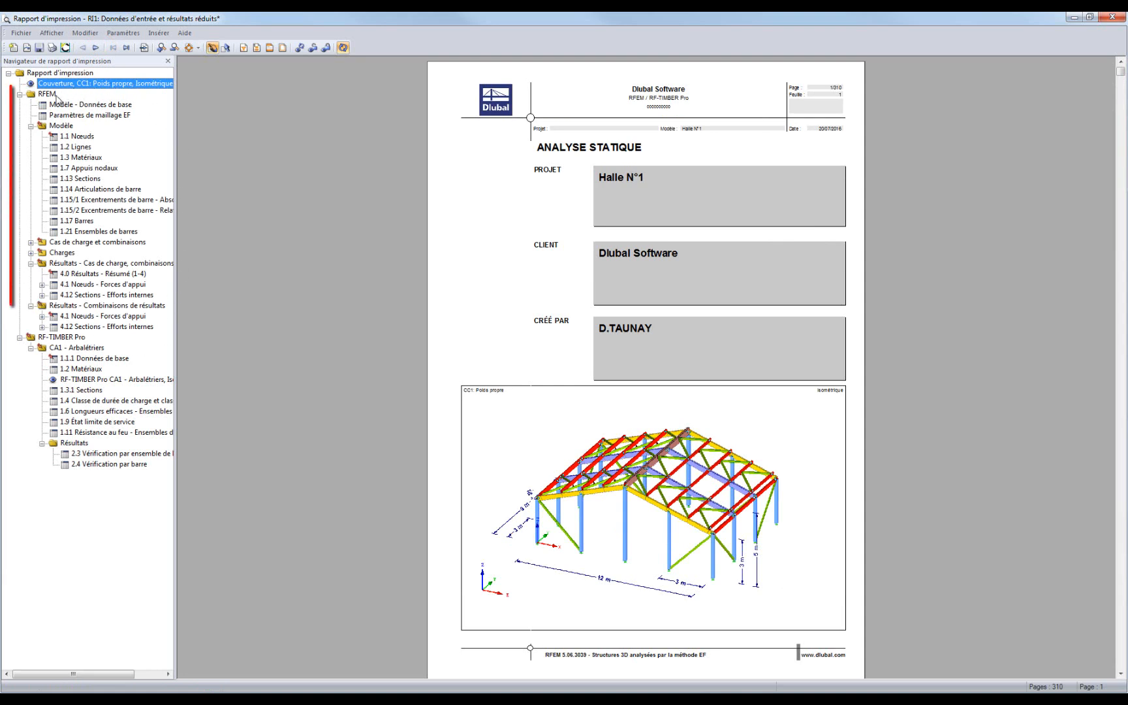
{"action": "scroll", "coordinate": [471, 303], "scroll_direction": "down", "scroll_amount": 8}
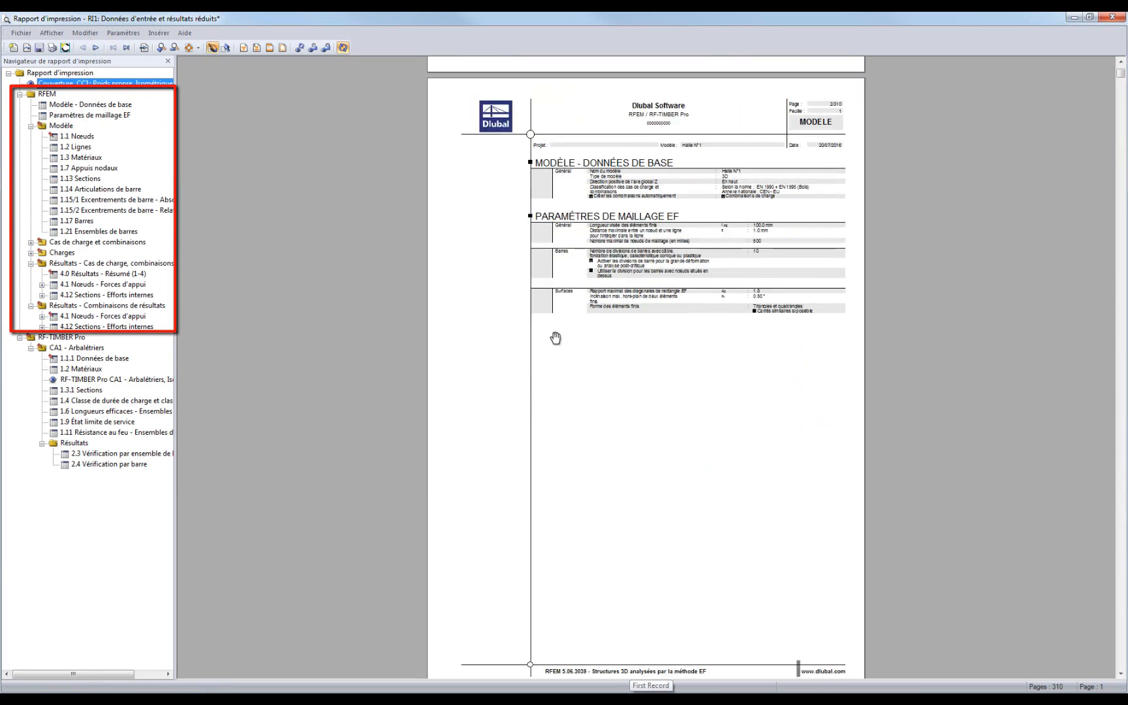
{"action": "scroll", "coordinate": [555, 338], "scroll_direction": "down", "scroll_amount": 8}
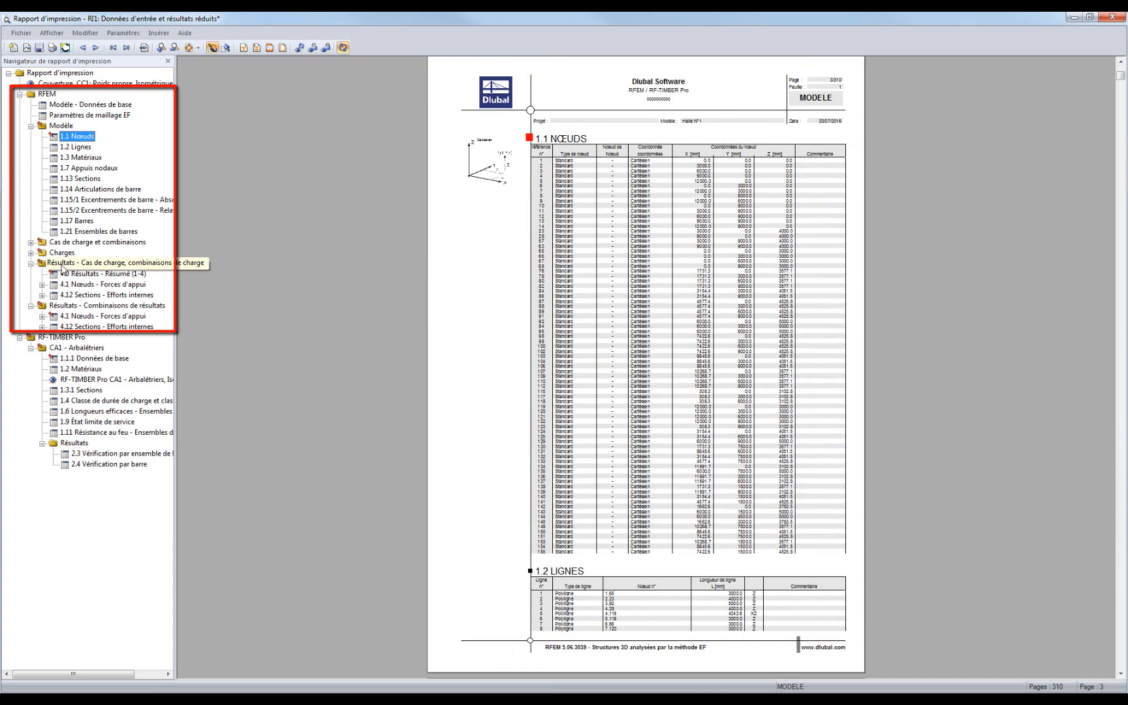
{"action": "left_click", "coordinate": [65, 264]}
{"action": "left_click", "coordinate": [66, 265]}
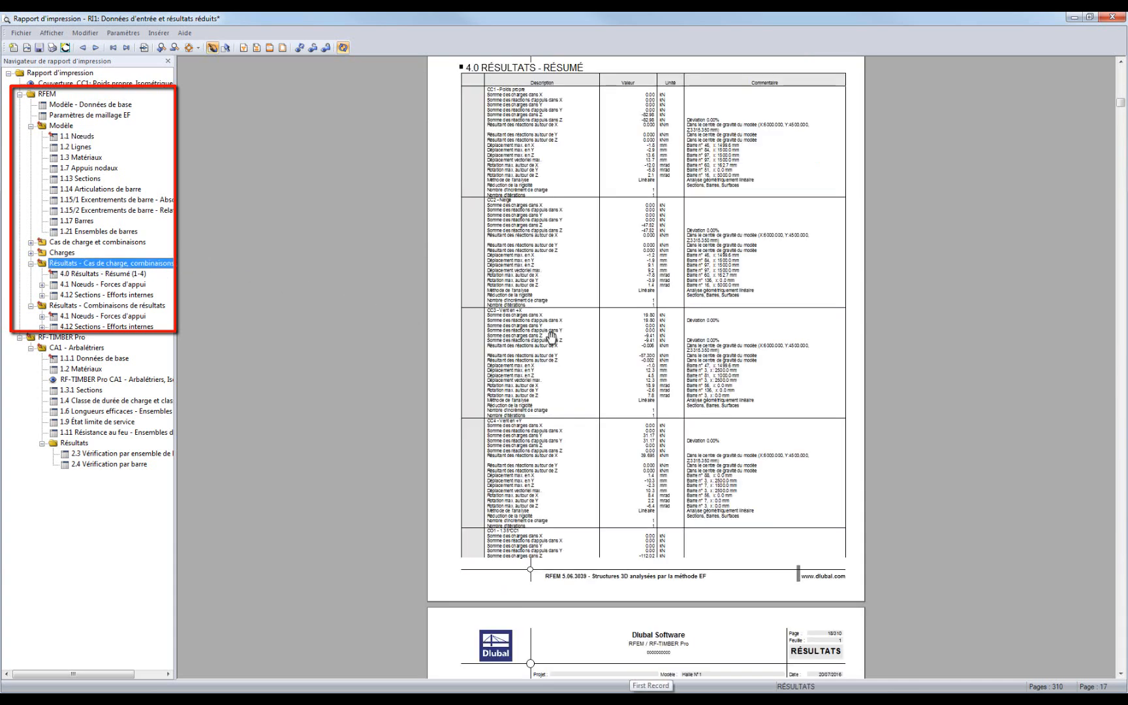
{"action": "scroll", "coordinate": [552, 336], "scroll_direction": "down", "scroll_amount": 10}
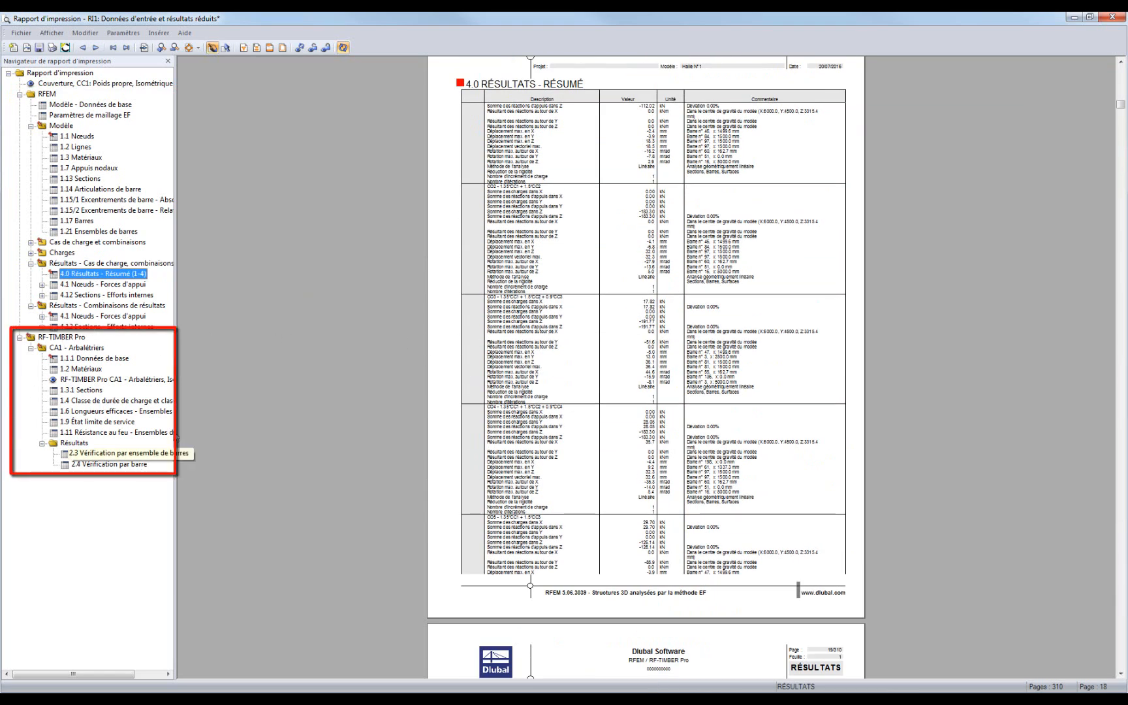
Review the report's RF-TIMBER Pro chapter from the base data and sections through to the verification by set of members.
{"action": "left_click", "coordinate": [77, 338]}
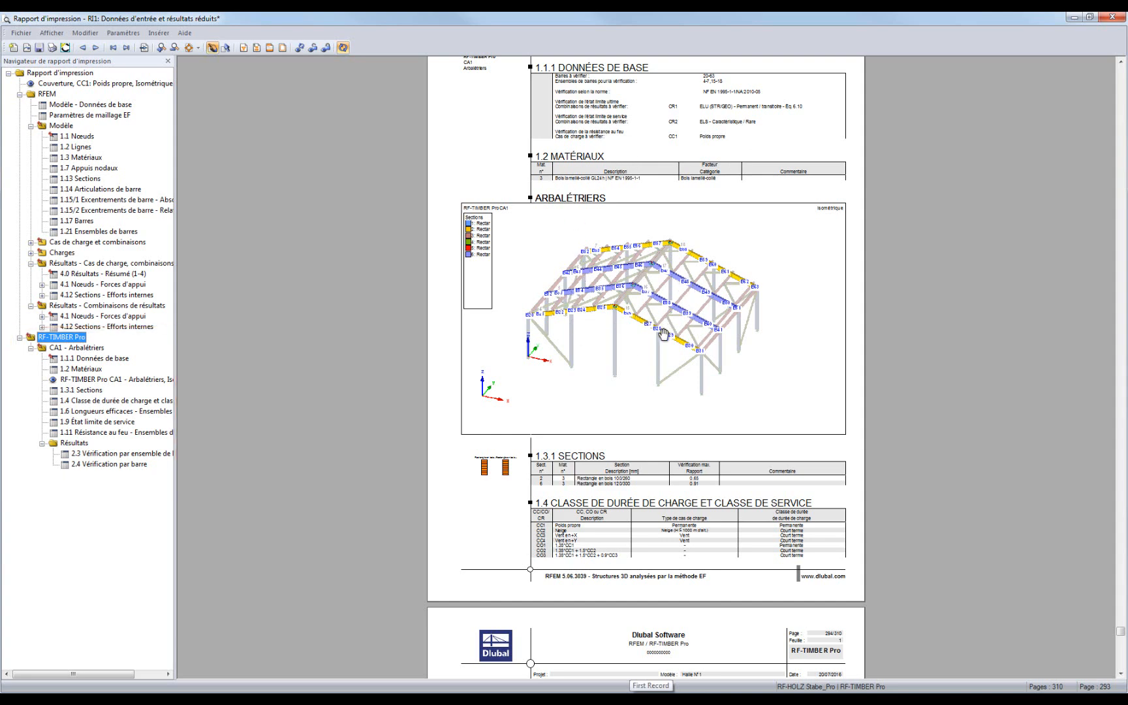
{"action": "scroll", "coordinate": [647, 509], "scroll_direction": "down", "scroll_amount": 5}
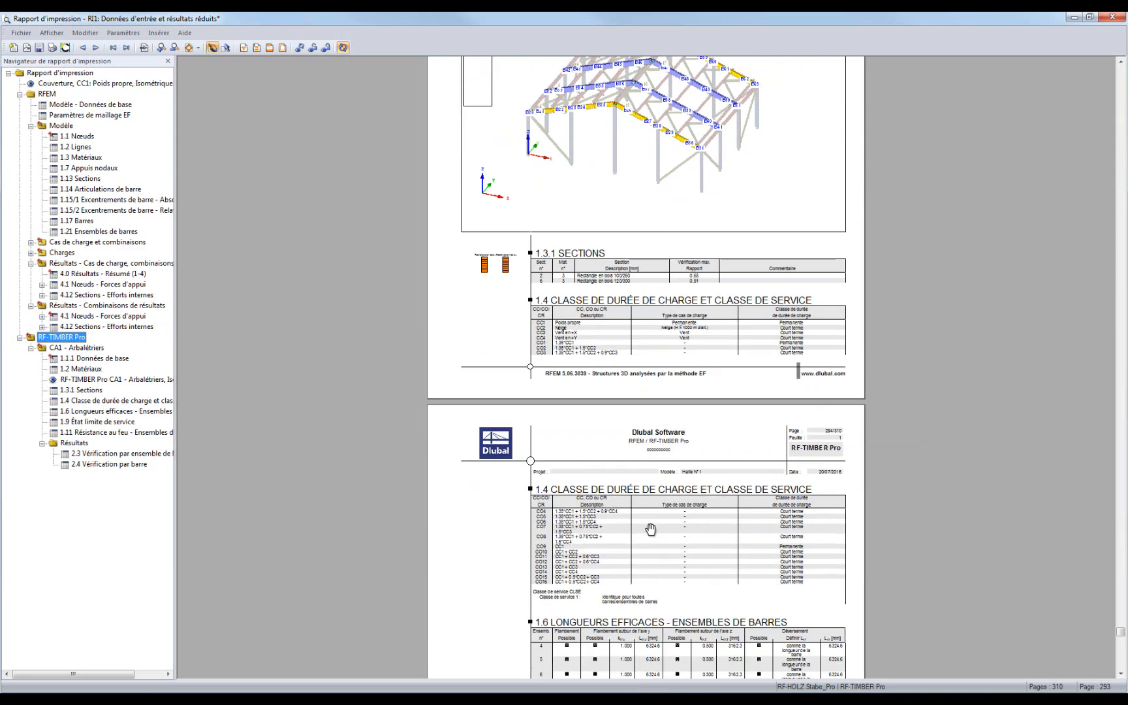
{"action": "scroll", "coordinate": [651, 525], "scroll_direction": "down", "scroll_amount": 4}
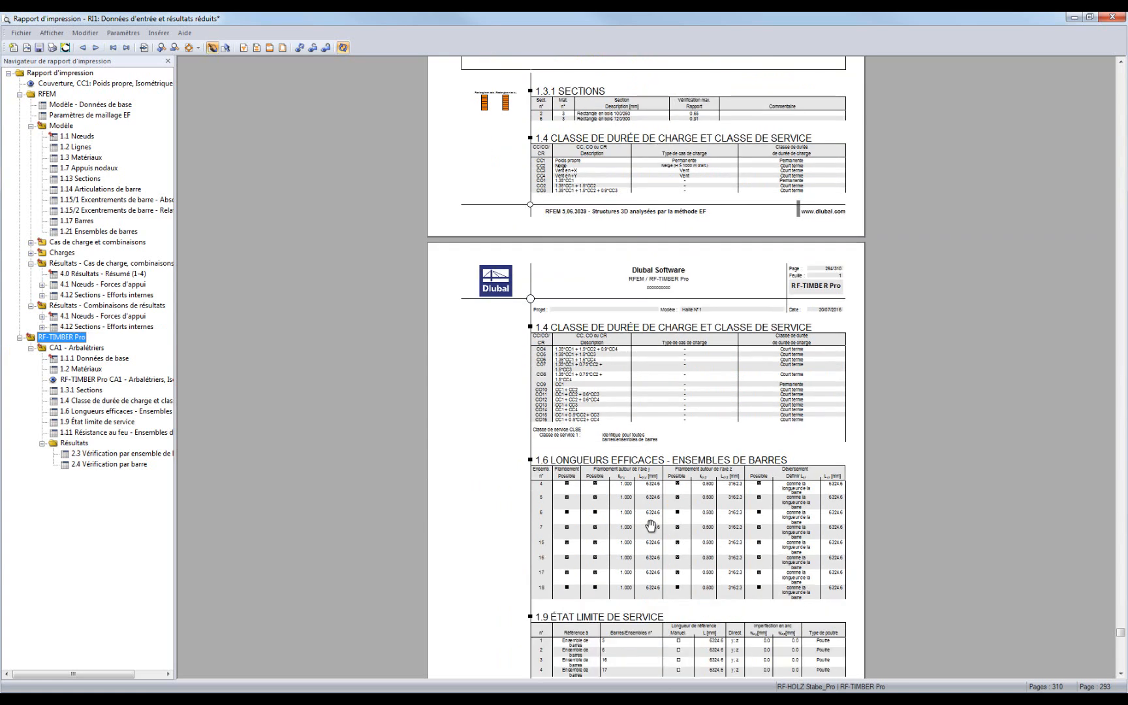
{"action": "scroll", "coordinate": [651, 526], "scroll_direction": "down", "scroll_amount": 2}
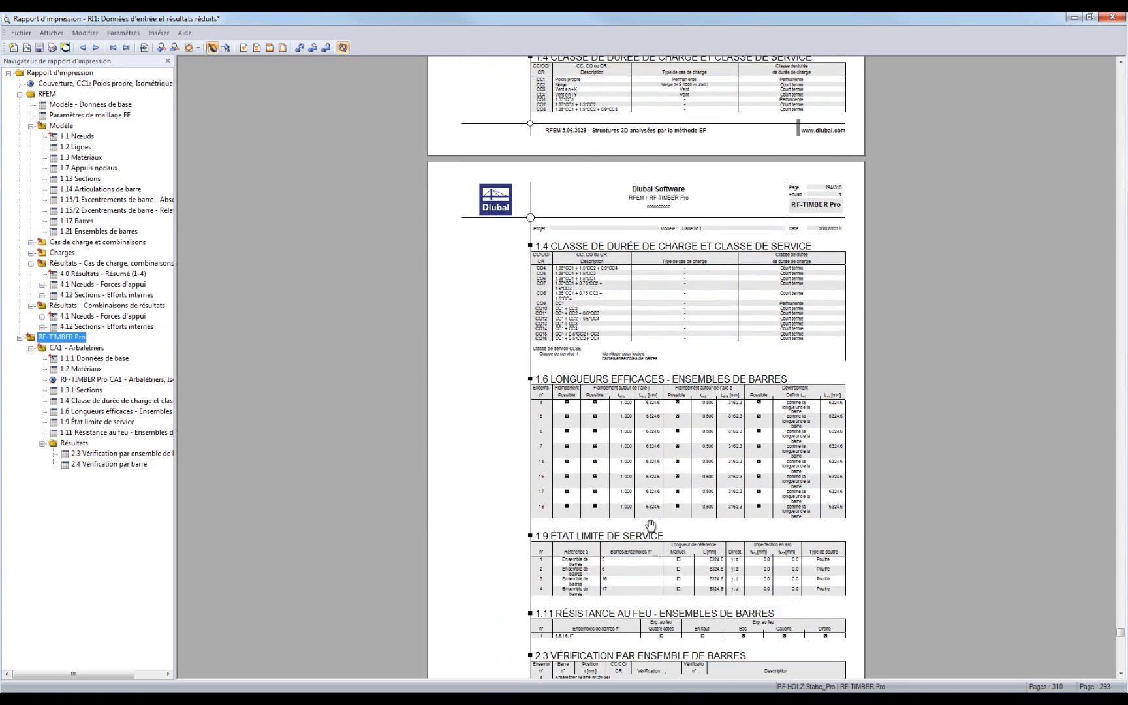
{"action": "scroll", "coordinate": [650, 525], "scroll_direction": "down", "scroll_amount": 7}
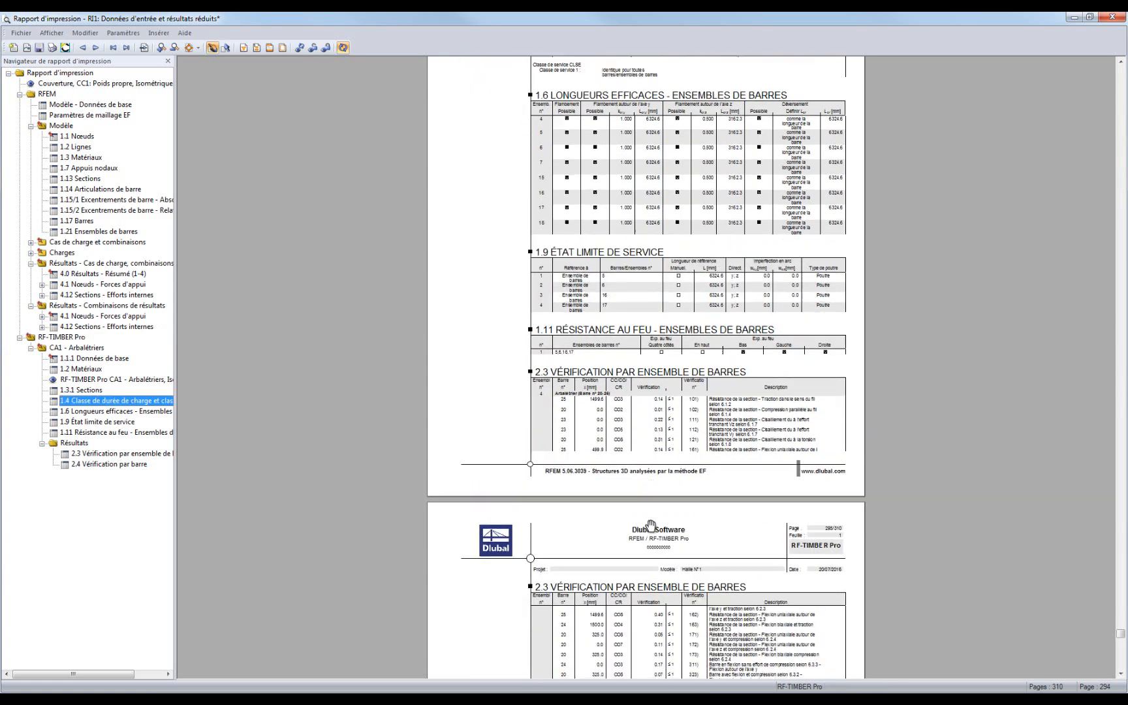
{"action": "scroll", "coordinate": [651, 526], "scroll_direction": "down", "scroll_amount": 3}
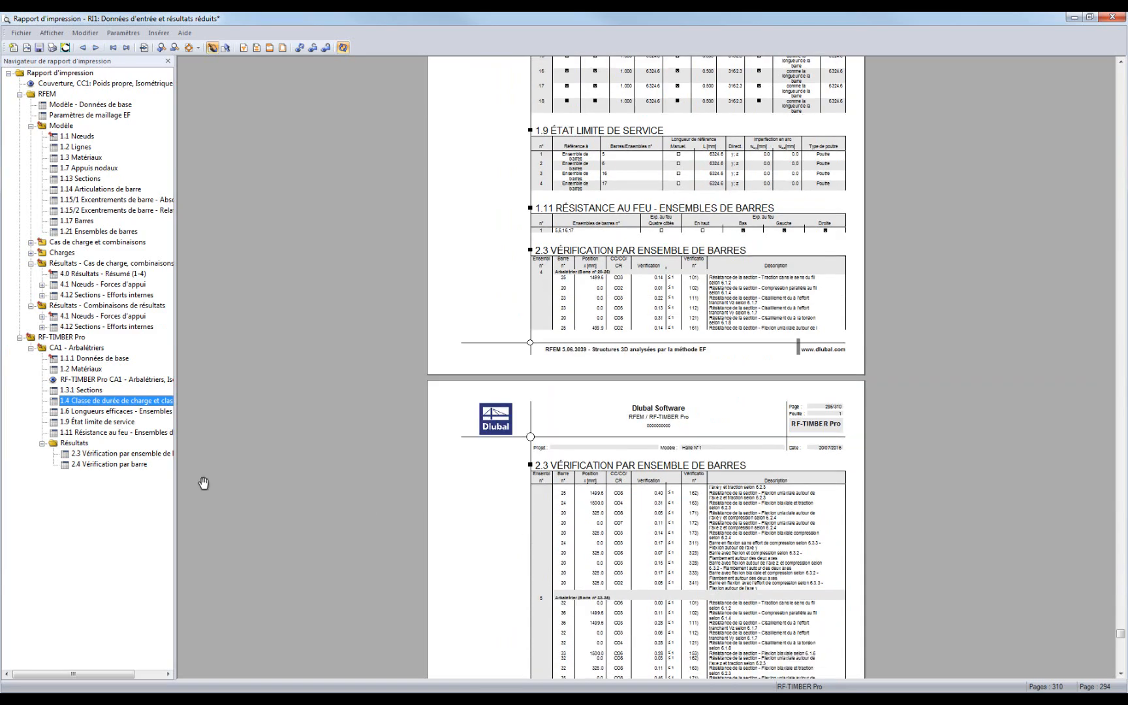